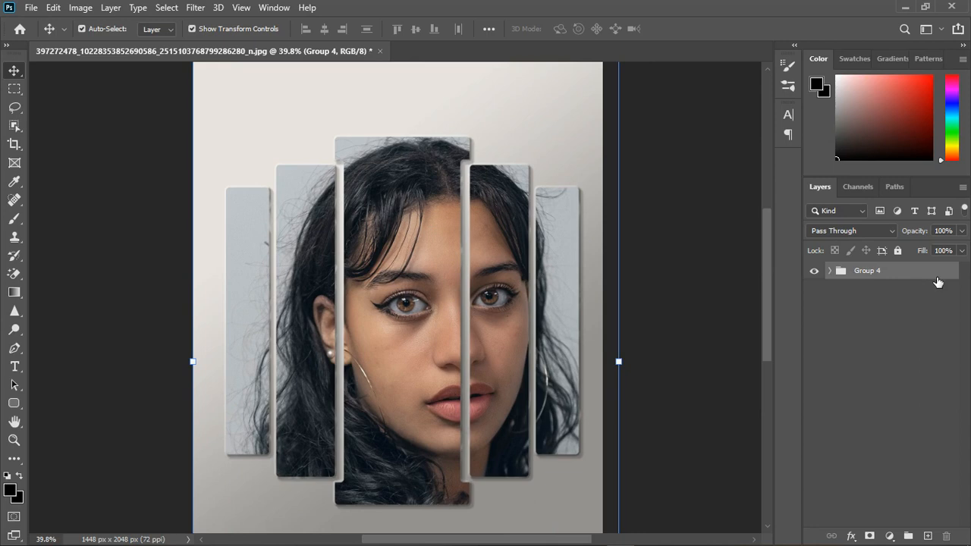
# - Hide the finished portrait group and add a white Solid Color fill layer as the background
pyautogui.click(815, 271)
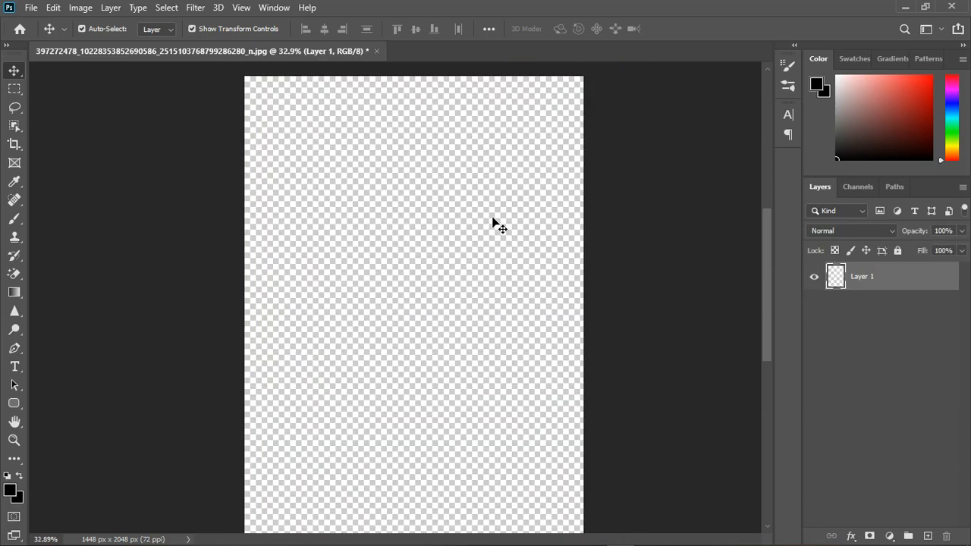
pyautogui.scroll(-1, 355, 245)
pyautogui.scroll(1, 336, 249)
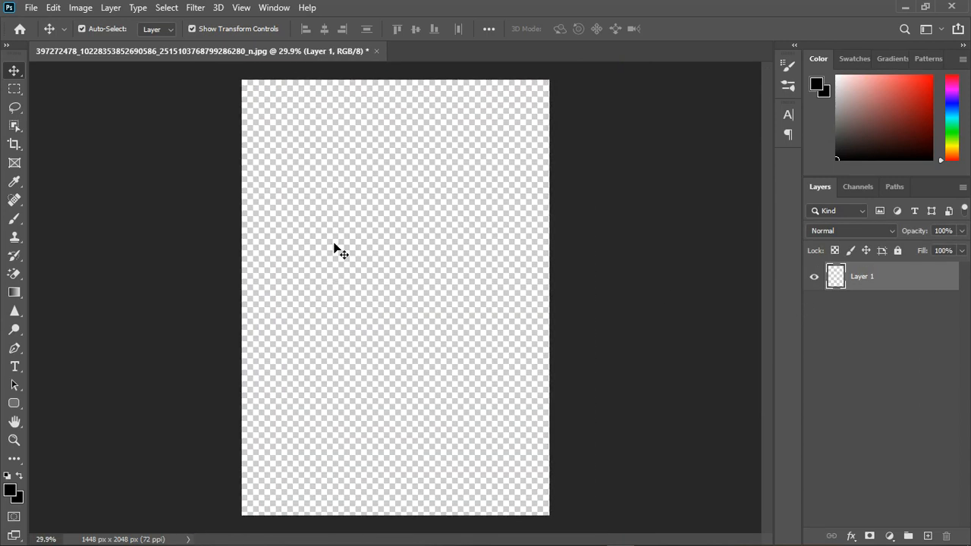
pyautogui.click(889, 535)
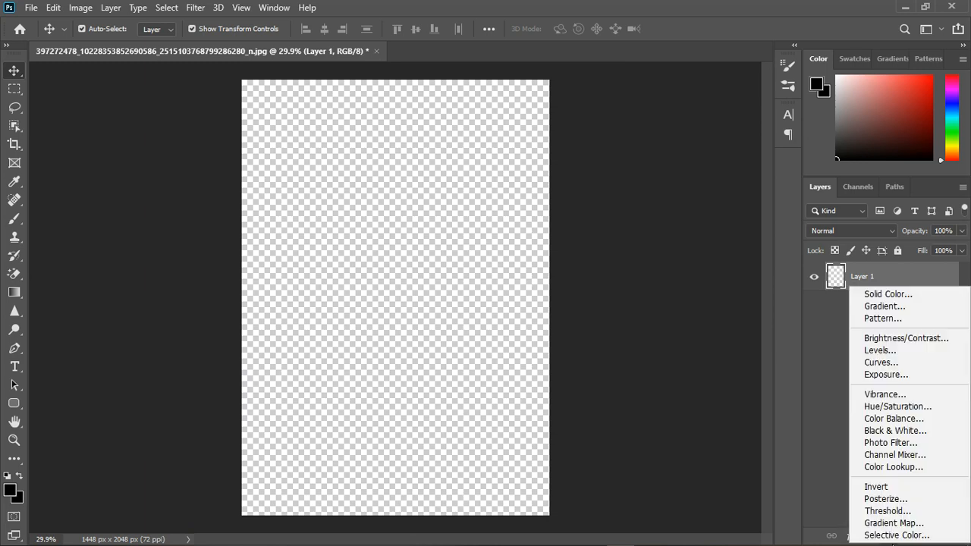
pyautogui.click(858, 296)
pyautogui.moveTo(781, 221); pyautogui.dragTo(771, 150)
pyautogui.click(895, 149)
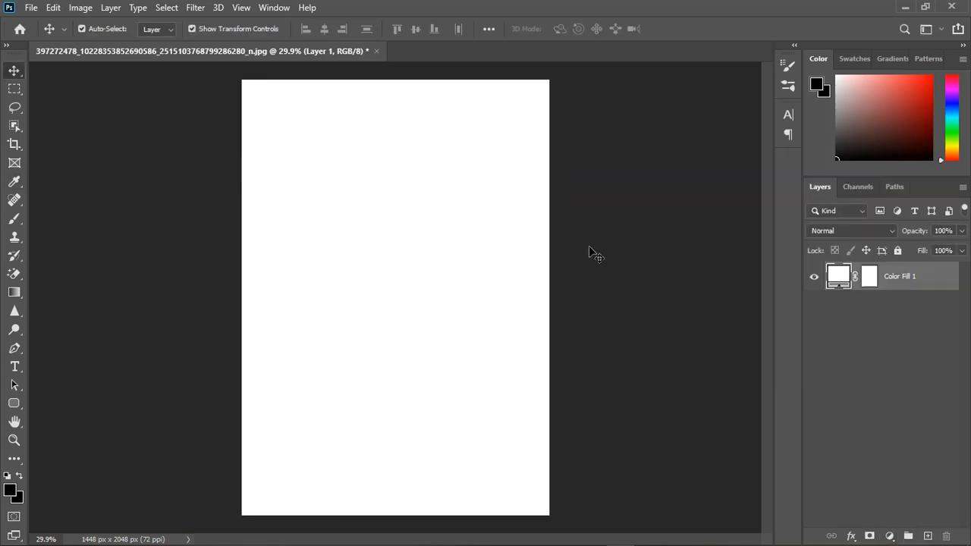
# - Draw a tall rounded rectangle about 136 × 778 px with a 10 px radius near the canvas's left edge
pyautogui.click(19, 408)
pyautogui.rightClick(18, 408)
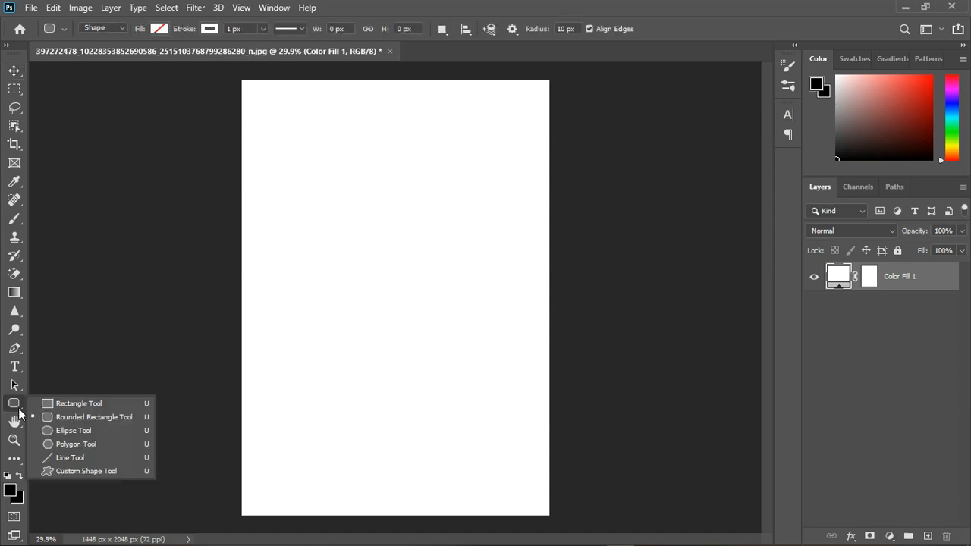
pyautogui.click(58, 417)
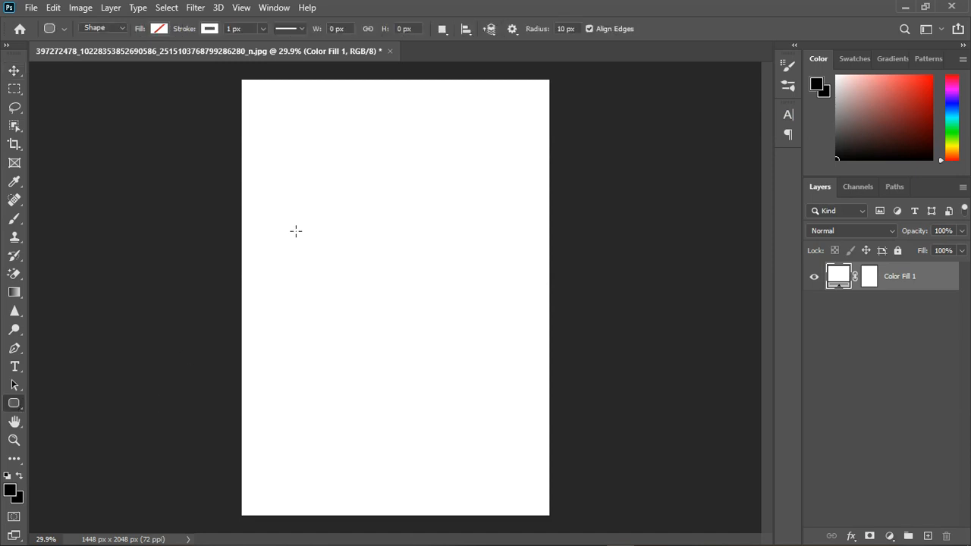
pyautogui.scroll(2, 296, 231)
pyautogui.moveTo(278, 207); pyautogui.dragTo(313, 407)
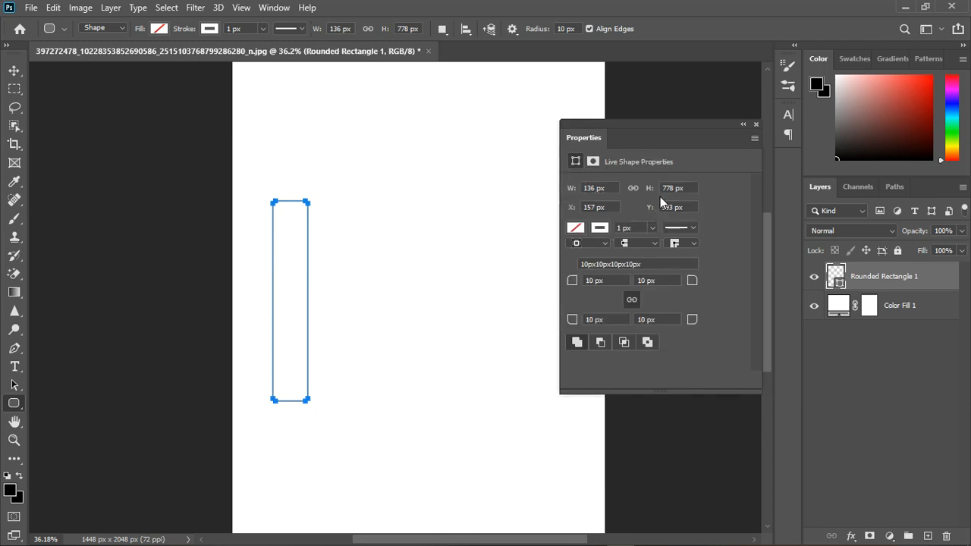
# - Give the rounded rectangle a blue #148af8 fill and remove its stroke
pyautogui.click(598, 229)
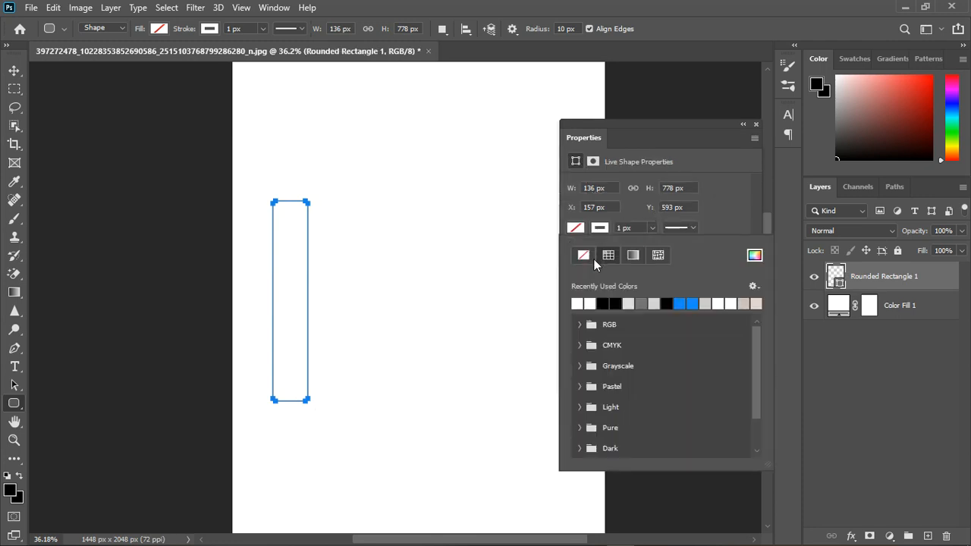
pyautogui.click(575, 230)
pyautogui.click(753, 256)
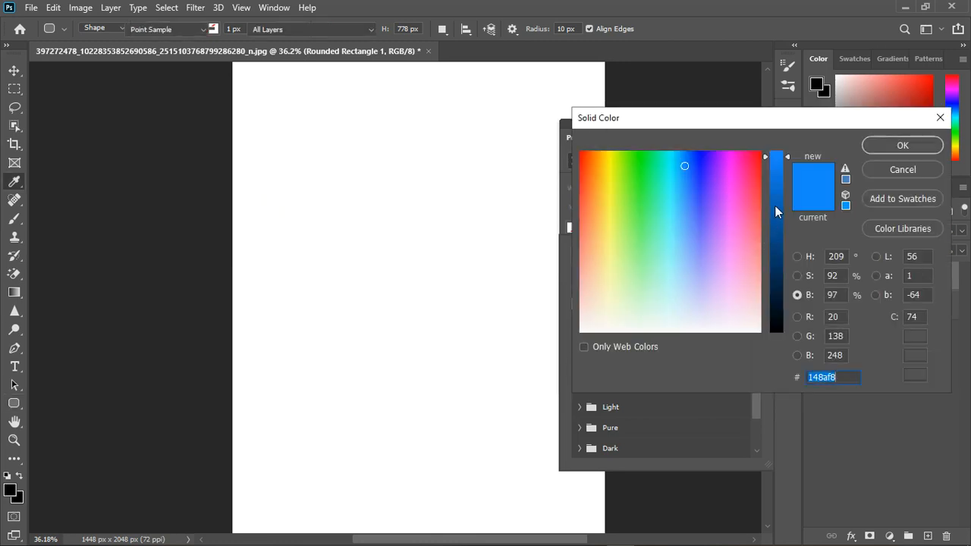
pyautogui.click(883, 145)
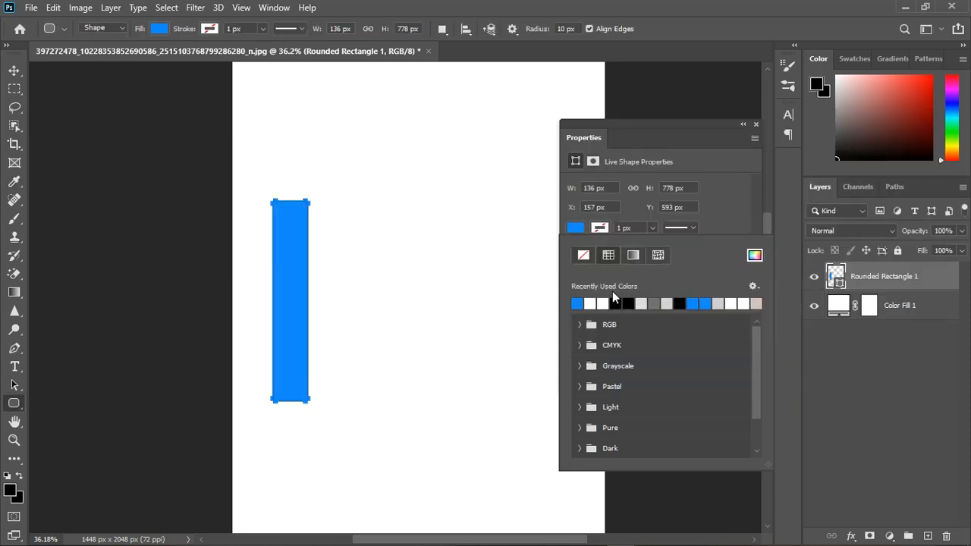
pyautogui.click(756, 125)
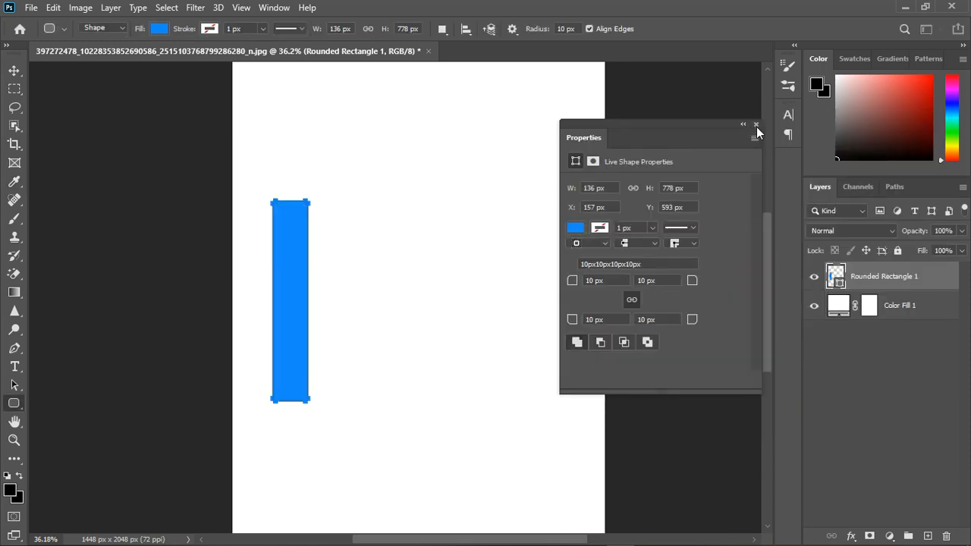
pyautogui.click(755, 125)
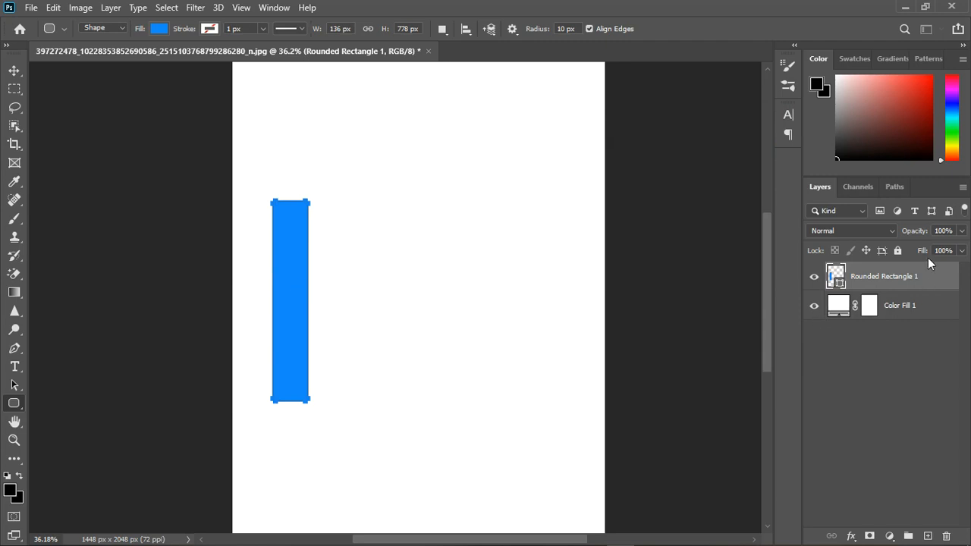
# - Duplicate the blue bar and place the copy just to its right, leaving a narrow gap
pyautogui.hotkey('ctrl', 'j')
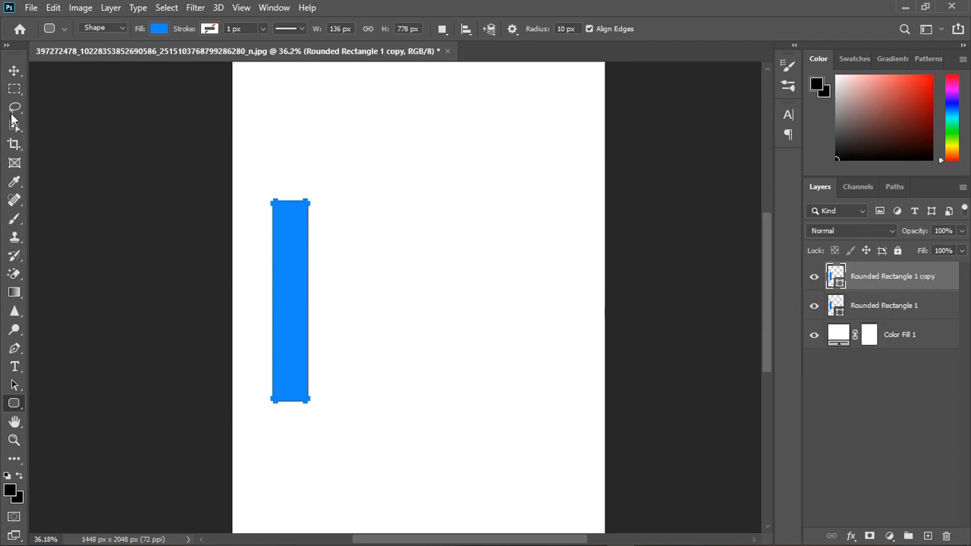
pyautogui.click(13, 71)
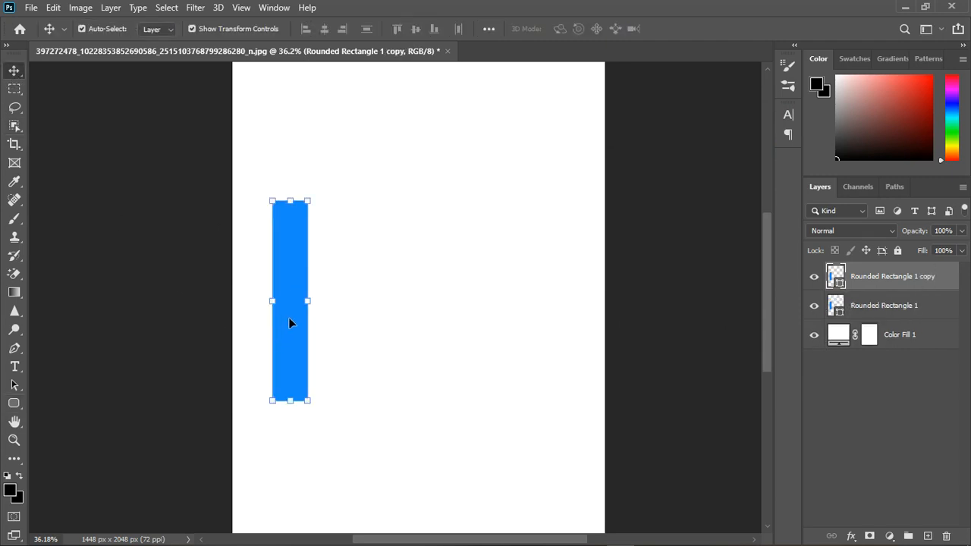
pyautogui.moveTo(292, 318); pyautogui.dragTo(333, 323)
pyautogui.scroll(3, 318, 306)
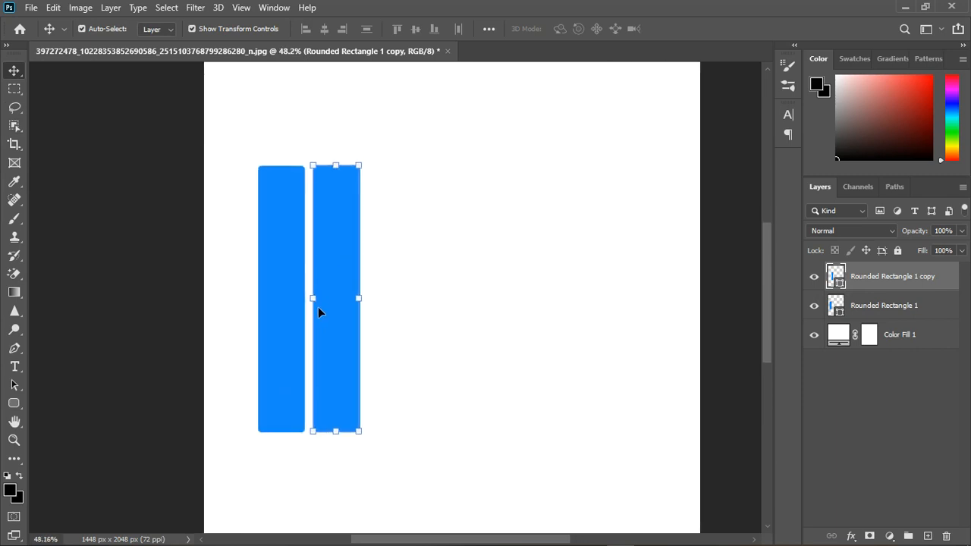
pyautogui.scroll(1, 318, 306)
pyautogui.scroll(-2, 351, 239)
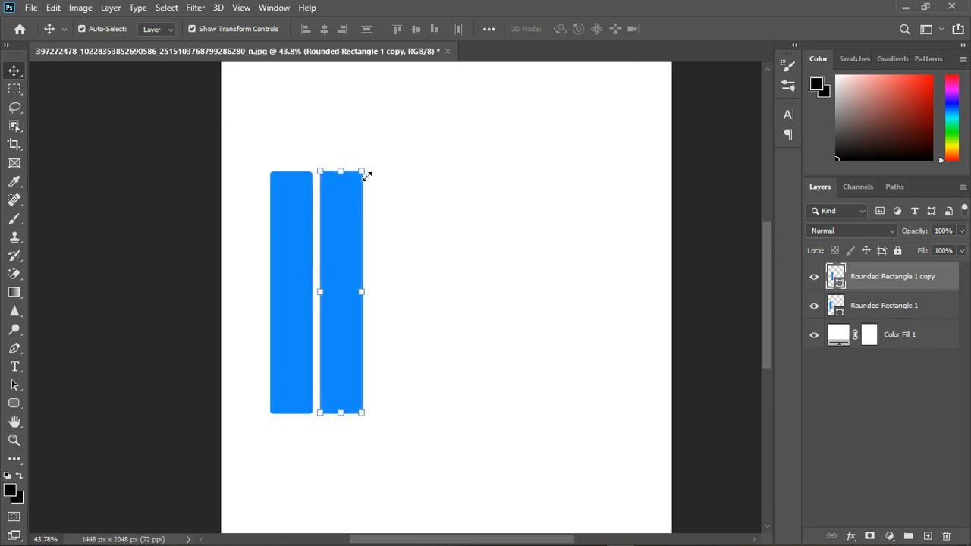
# - Enlarge the copied bar proportionally about its centre to about 113% and group it with the original bar
pyautogui.moveTo(368, 175); pyautogui.dragTo(389, 164)
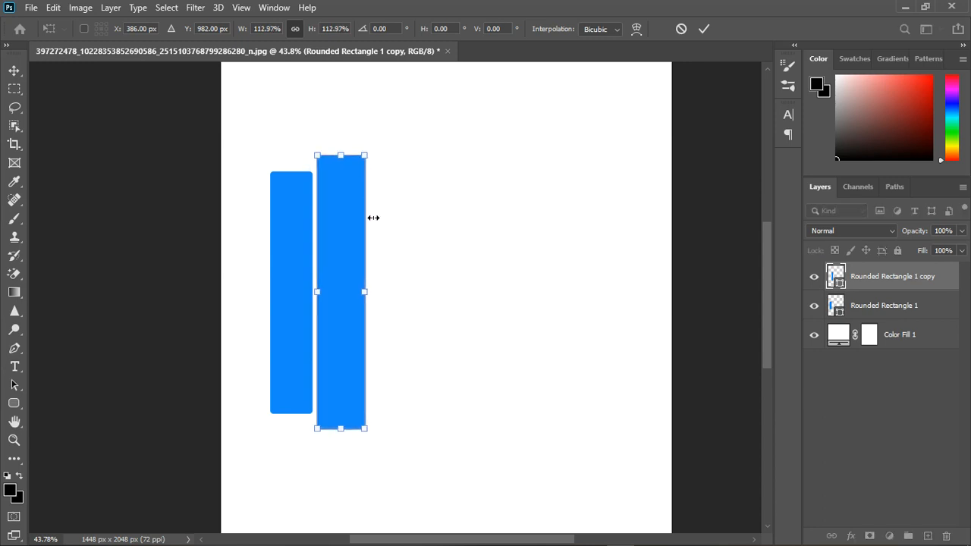
pyautogui.keyDown('ctrl'); pyautogui.click(941, 306); pyautogui.keyUp('ctrl')
pyautogui.press('Return')
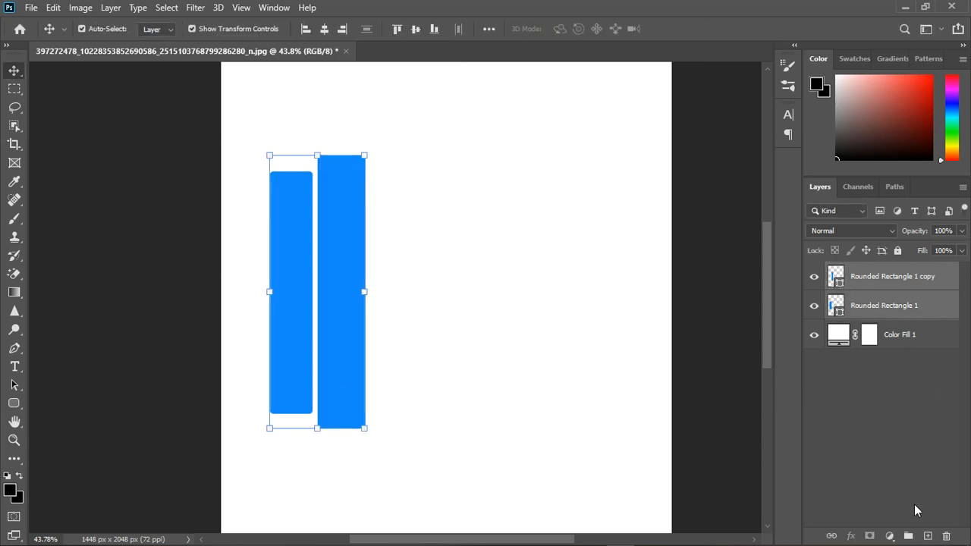
pyautogui.click(908, 536)
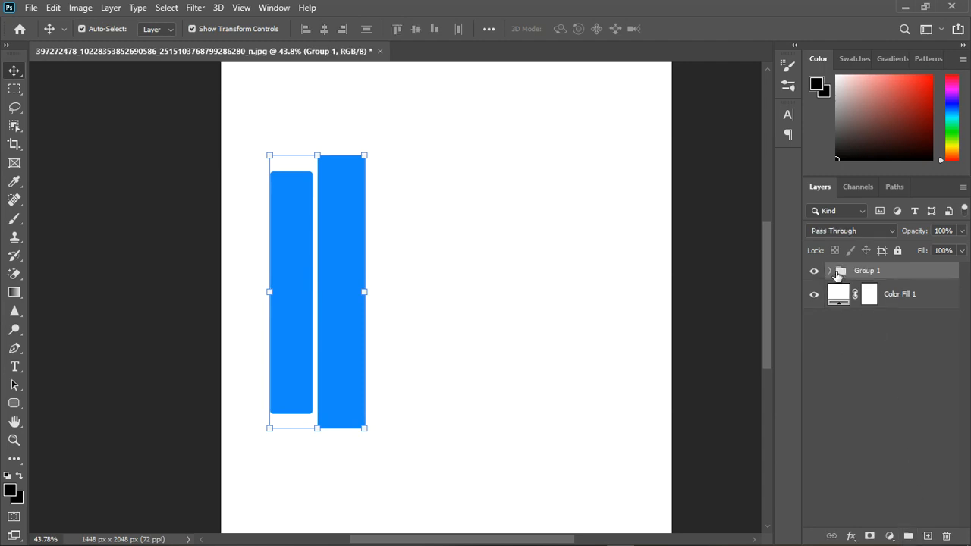
pyautogui.click(829, 271)
pyautogui.click(834, 271)
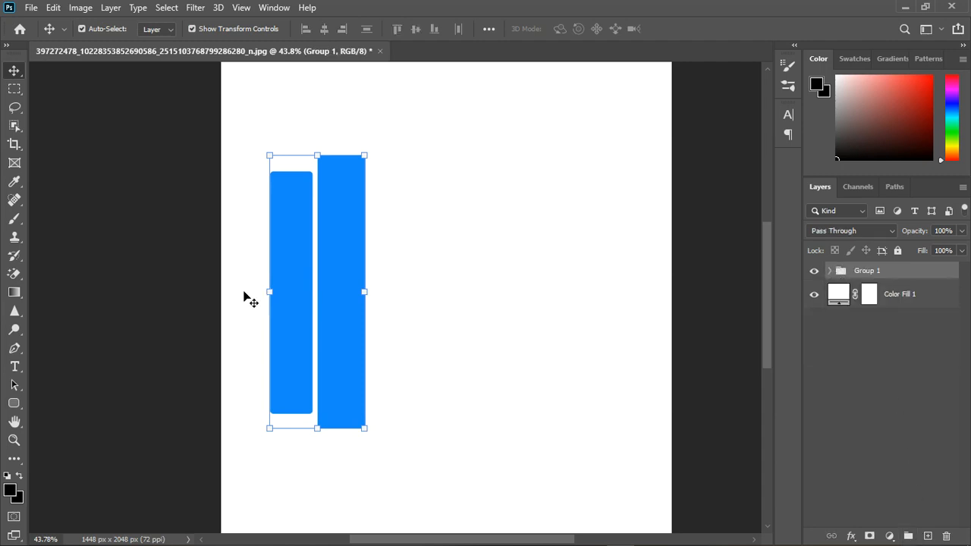
# - Draw a rounded rectangle about 389 × 1071 px right of the two bars, with the recently used blue fill and no stroke
pyautogui.click(14, 405)
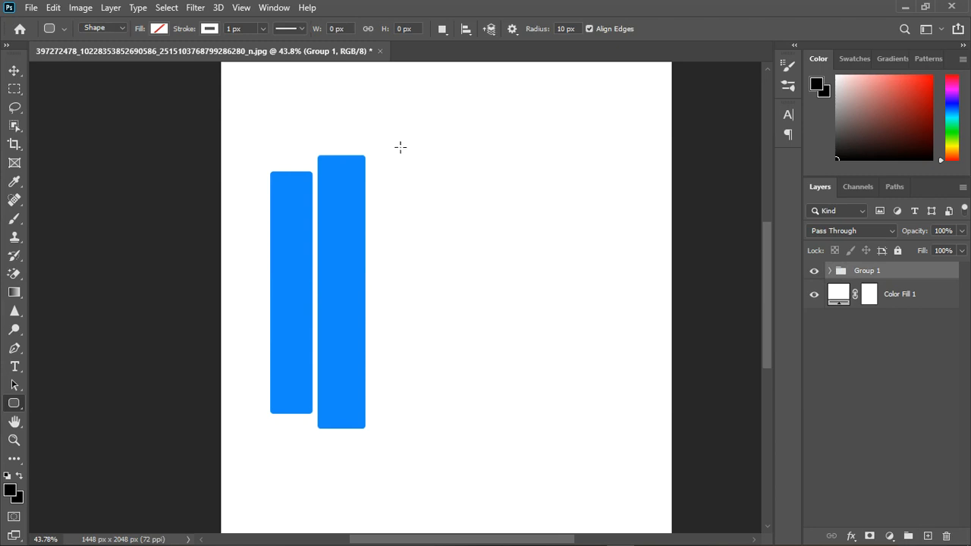
pyautogui.moveTo(371, 124); pyautogui.dragTo(497, 462)
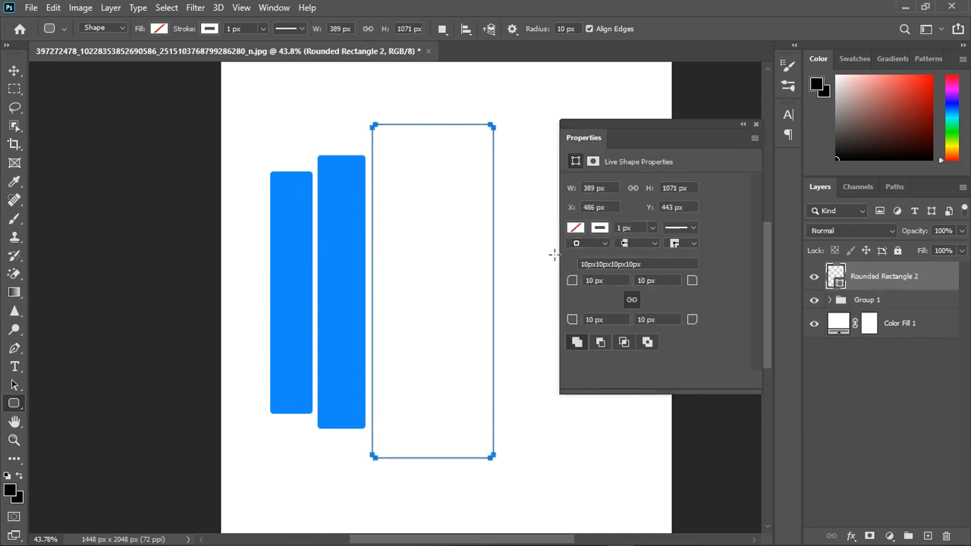
pyautogui.click(575, 227)
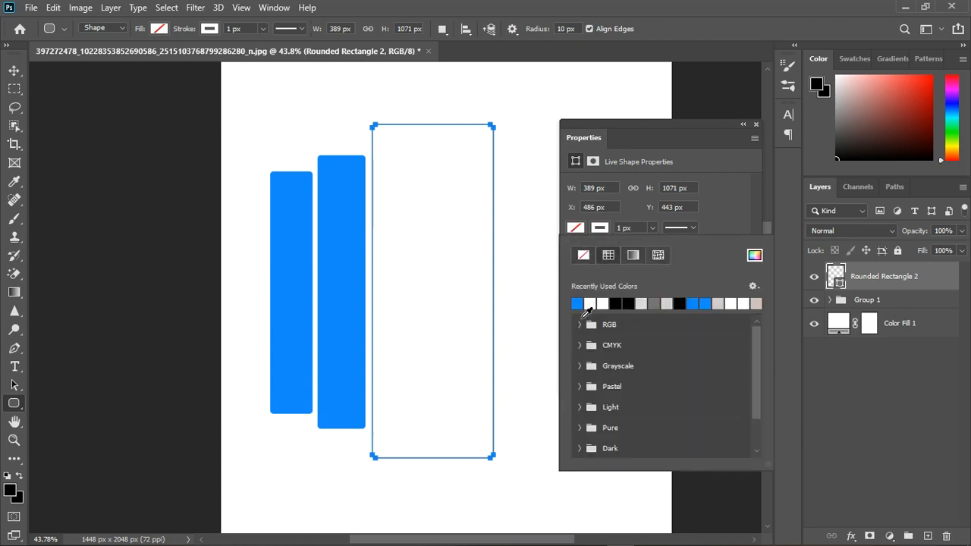
pyautogui.click(608, 255)
pyautogui.click(601, 227)
pyautogui.click(600, 227)
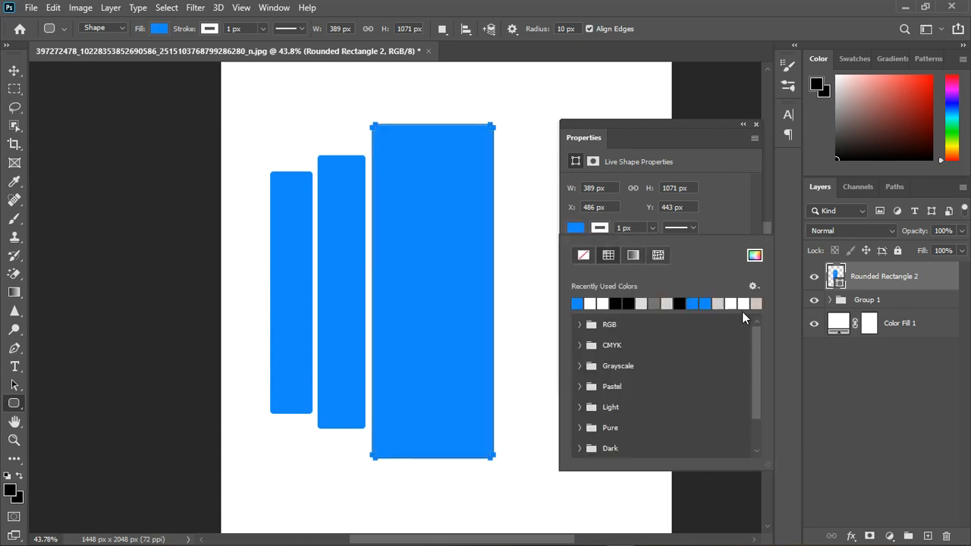
pyautogui.click(583, 255)
pyautogui.click(755, 124)
pyautogui.click(756, 124)
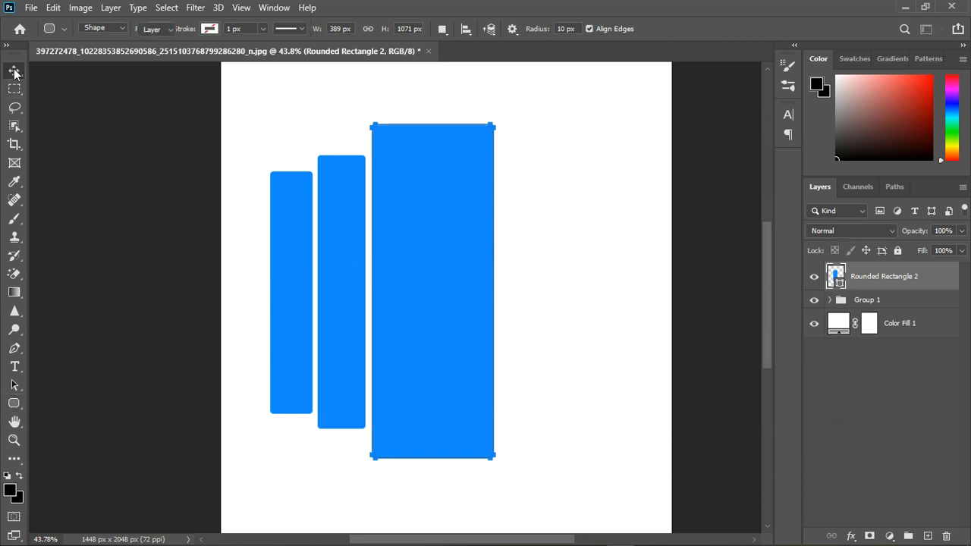
# - Duplicate the group of two narrow bars and move the copy to the right side of the wide central bar
pyautogui.click(14, 71)
pyautogui.click(860, 302)
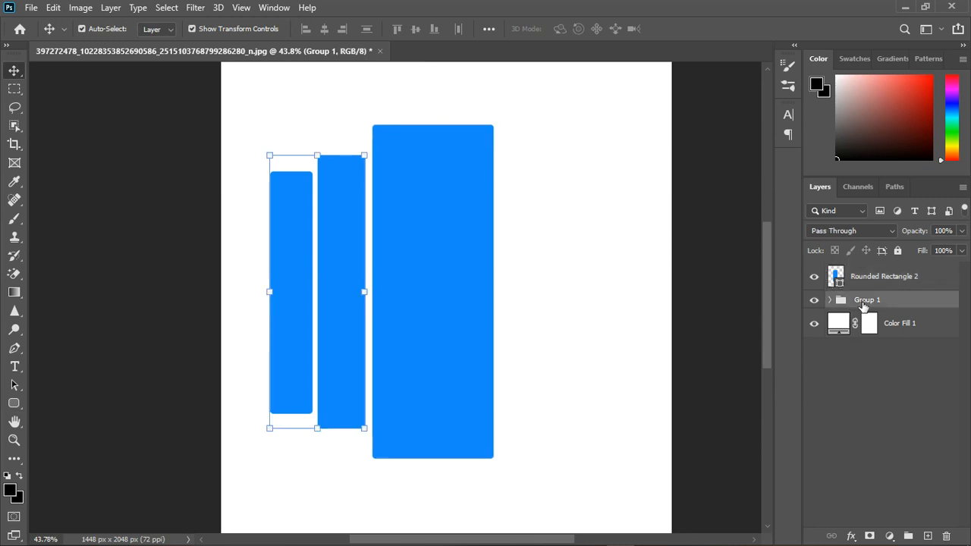
pyautogui.hotkey('ctrl', 'j')
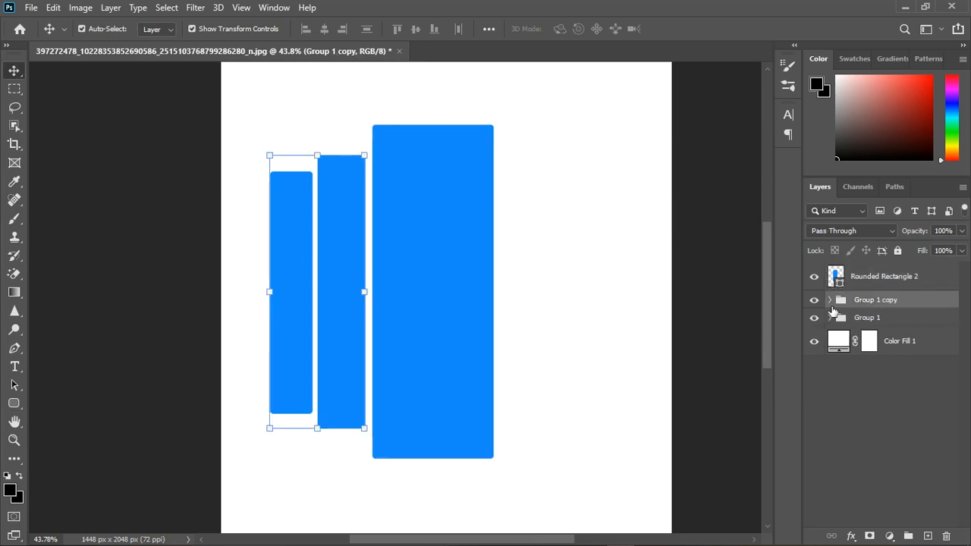
pyautogui.moveTo(343, 296); pyautogui.dragTo(571, 297)
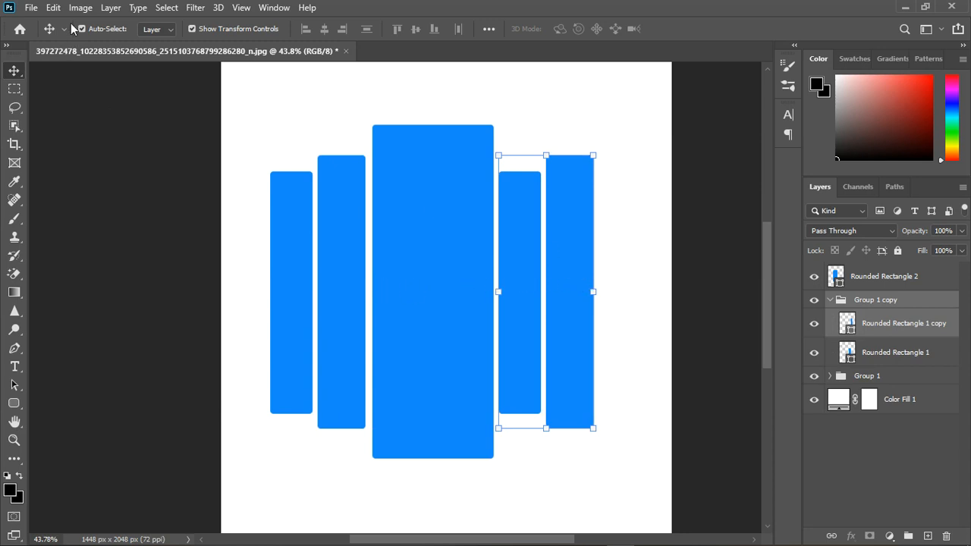
# - Flip the copied group of bars horizontally to mirror the left pair, and deselect it
pyautogui.click(53, 7)
pyautogui.moveTo(111, 333)
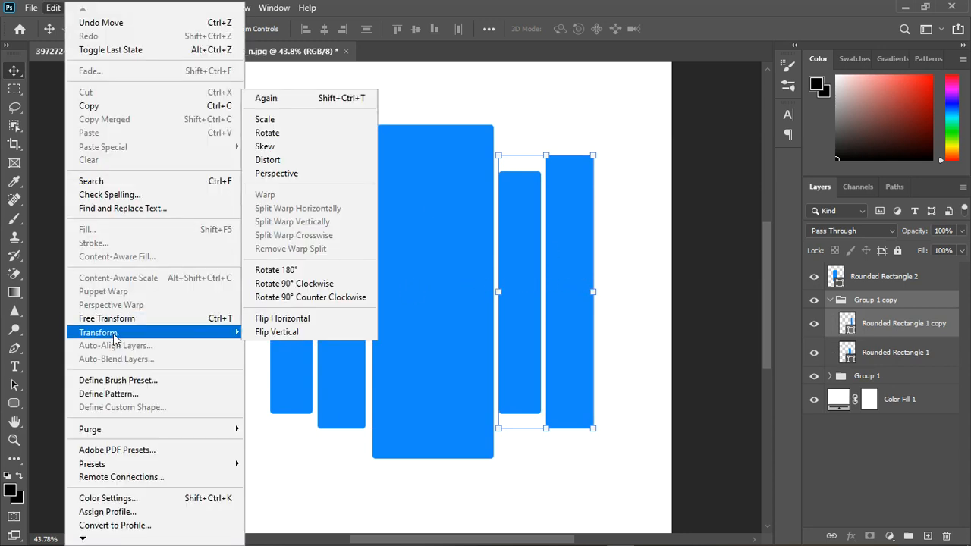
pyautogui.click(311, 326)
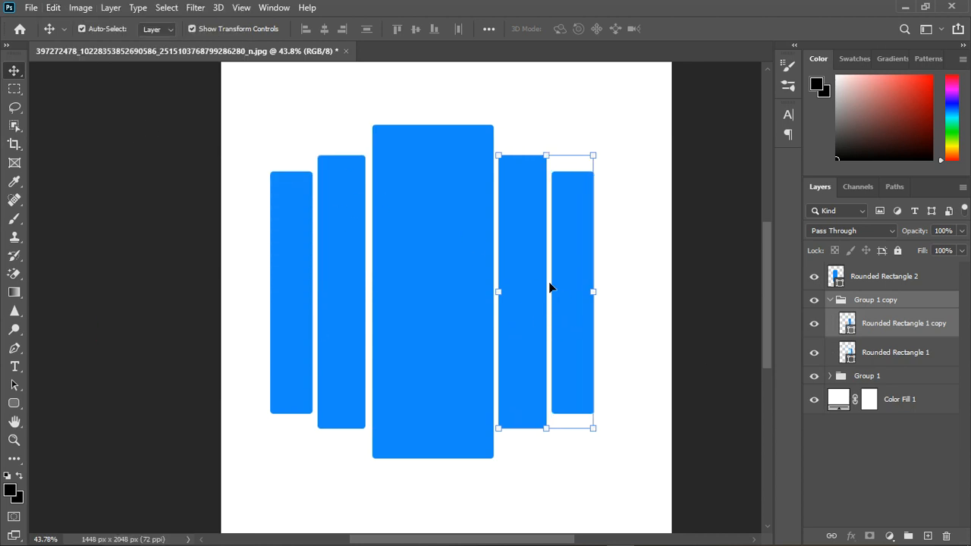
pyautogui.click(825, 468)
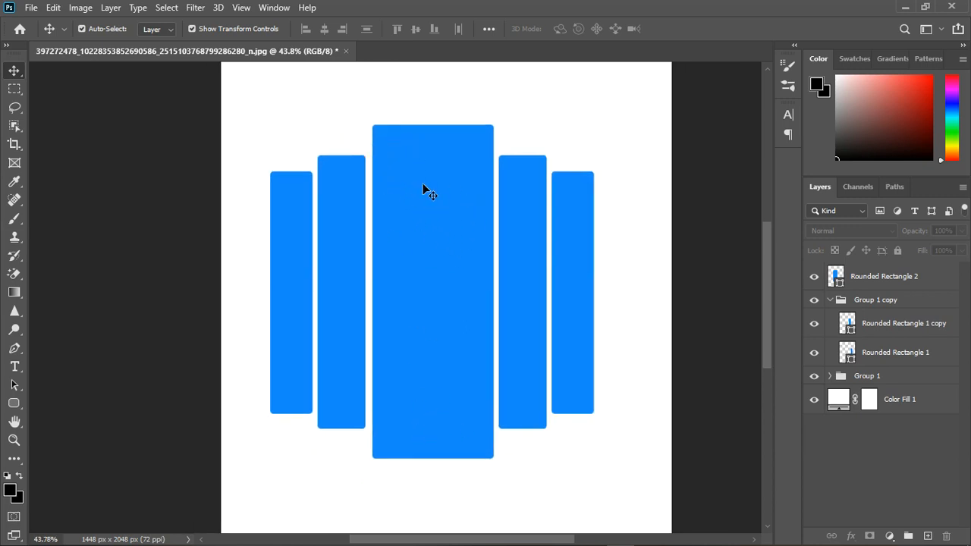
# - Collapse the copied group and adjust its position slightly to even out the gap beside the wide central bar
pyautogui.scroll(-1, 425, 312)
pyautogui.scroll(2, 430, 313)
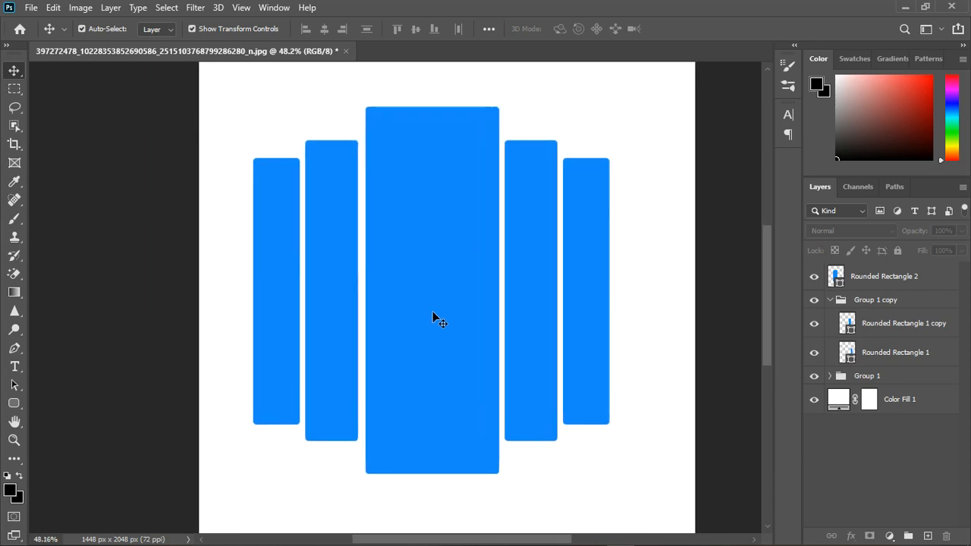
pyautogui.click(830, 300)
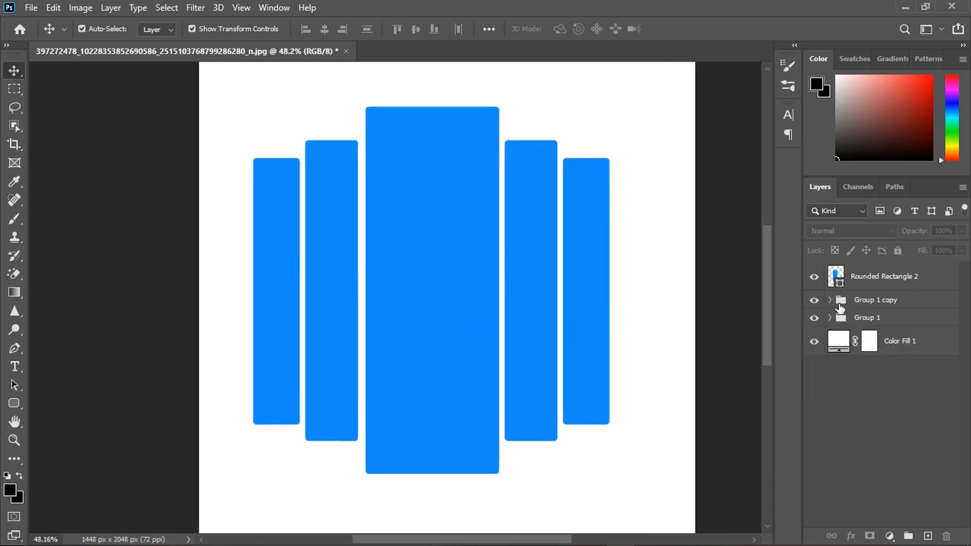
pyautogui.click(862, 305)
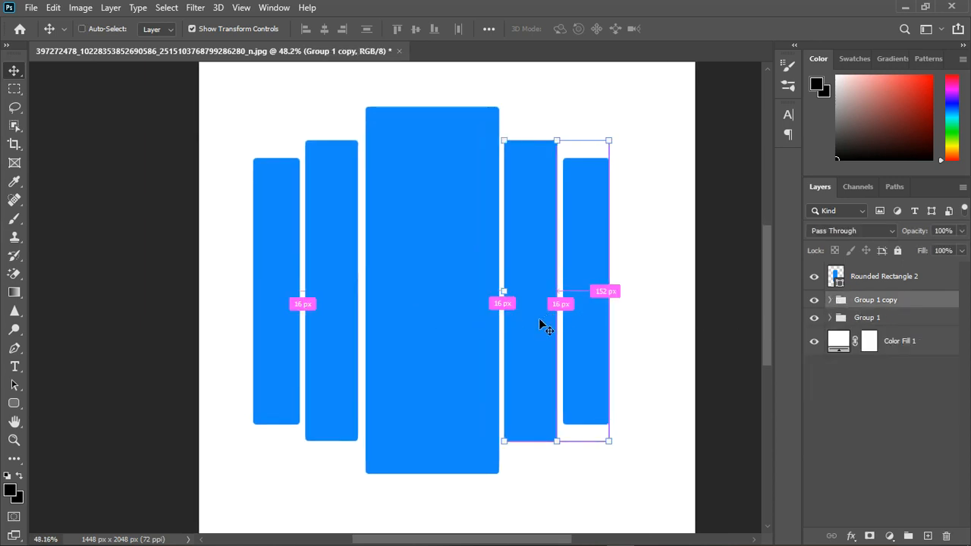
pyautogui.moveTo(530, 329); pyautogui.dragTo(530, 327)
pyautogui.press('ctrl')
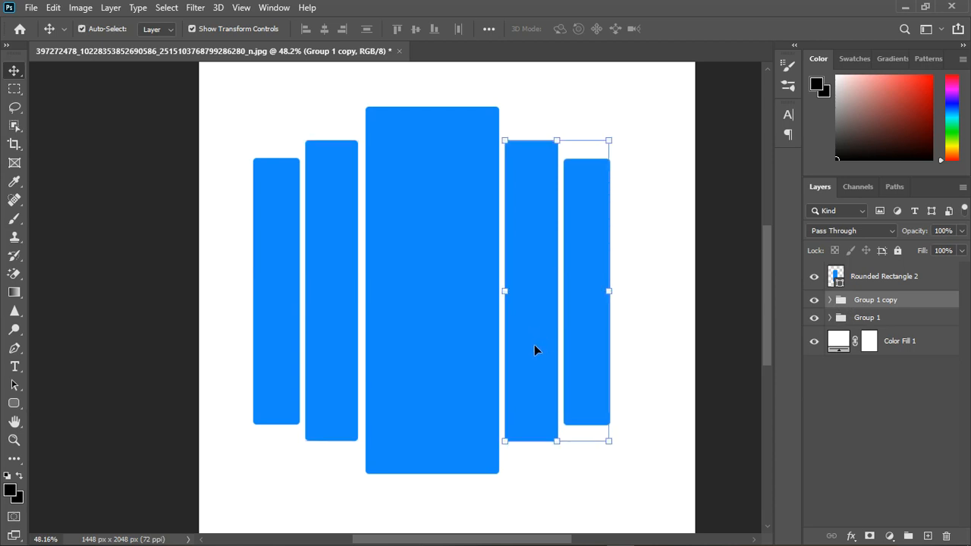
# - Nudge the wide central blue bar slightly so the gaps to its neighbouring bars are even, and expand both bar groups
pyautogui.scroll(3, 523, 318)
pyautogui.click(419, 338)
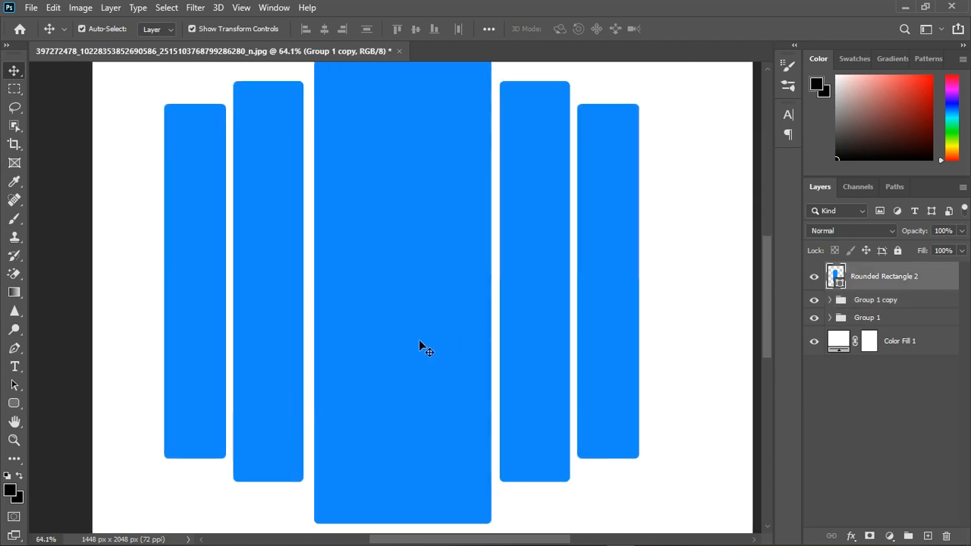
pyautogui.moveTo(416, 342); pyautogui.dragTo(423, 343)
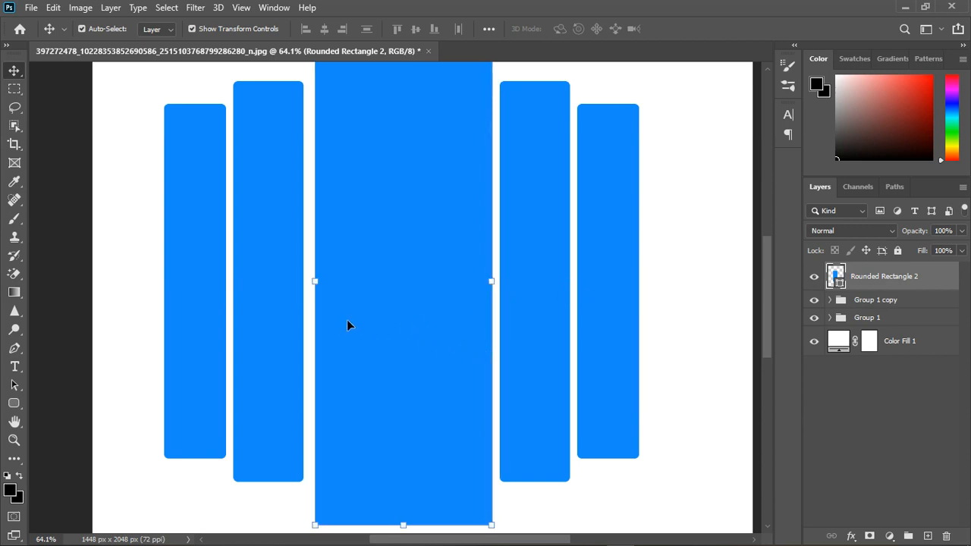
pyautogui.scroll(-2, 346, 325)
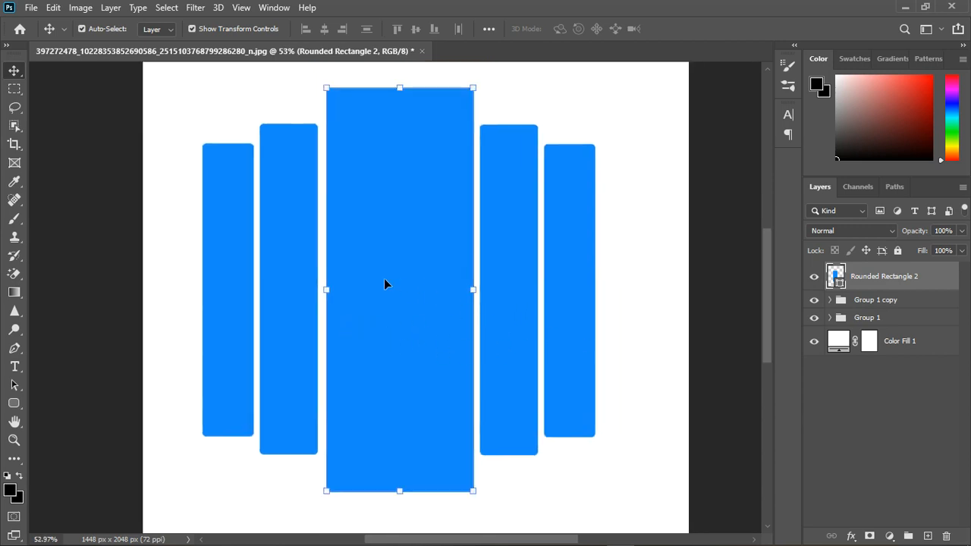
pyautogui.scroll(-1, 394, 280)
pyautogui.scroll(2, 323, 237)
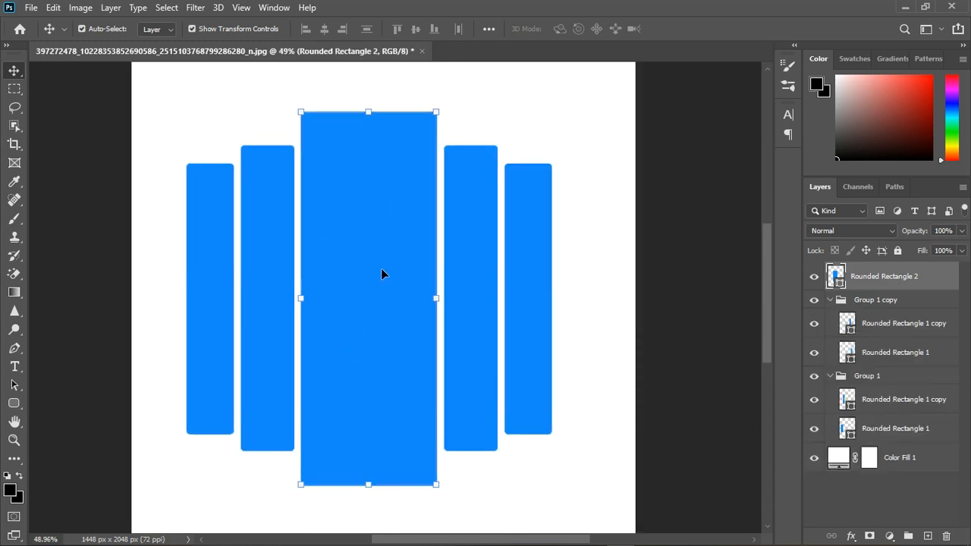
pyautogui.scroll(1, 383, 273)
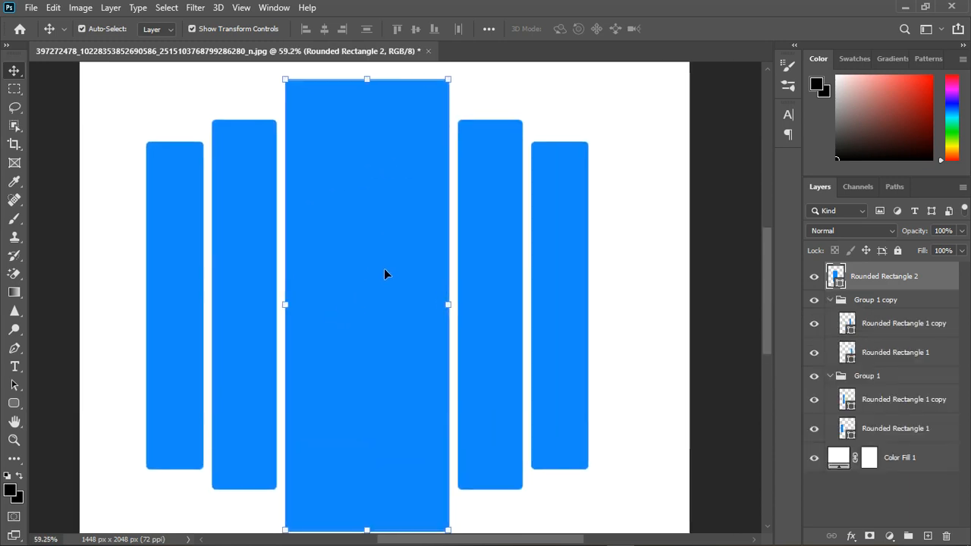
pyautogui.scroll(-1, 379, 281)
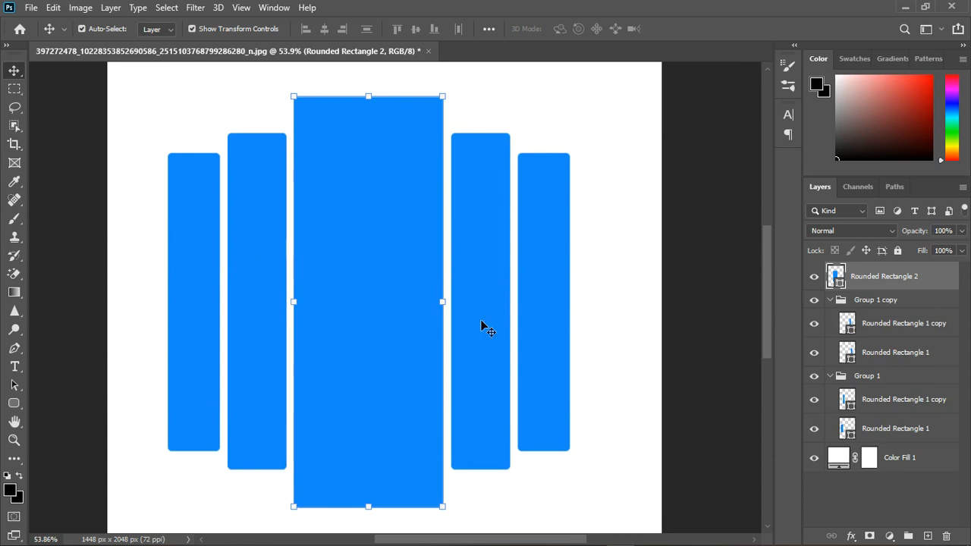
# - Duplicate the bar just right of the central one and place the copy outside its group, directly below Rounded Rectangle 2
pyautogui.click(921, 332)
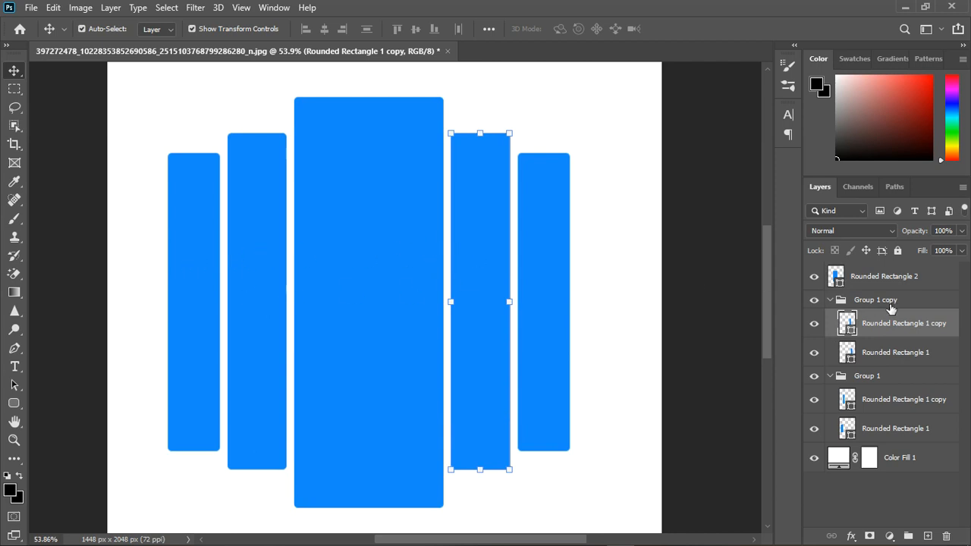
pyautogui.press('ctrl')
pyautogui.hotkey('ctrl', 'j')
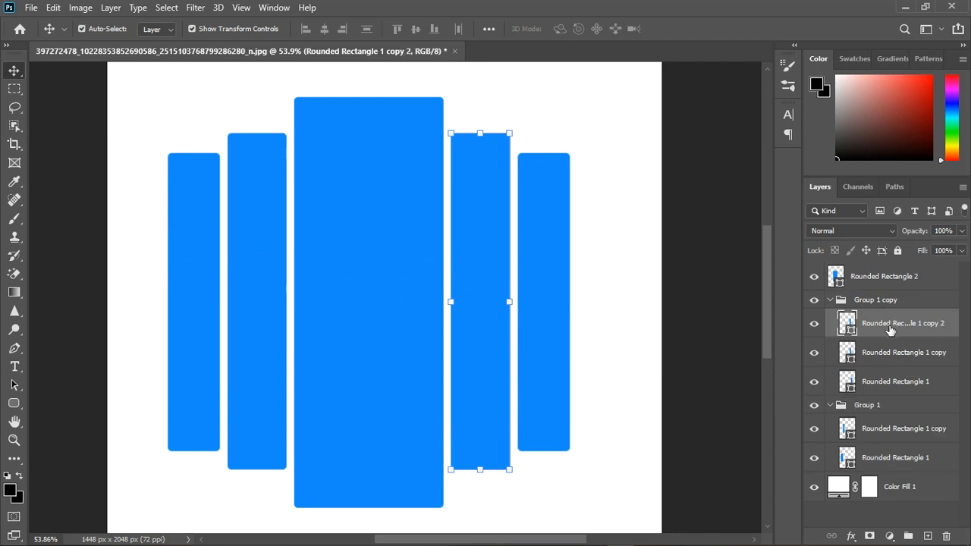
pyautogui.moveTo(894, 320); pyautogui.dragTo(893, 302)
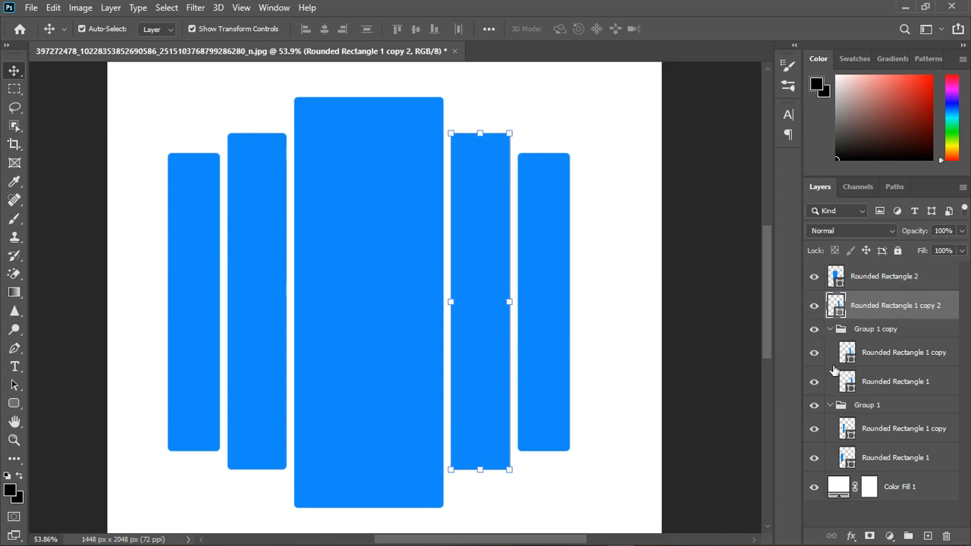
# - Duplicate the bar just left of the central one and move the copy out of Group 1, above both groups
pyautogui.click(261, 325)
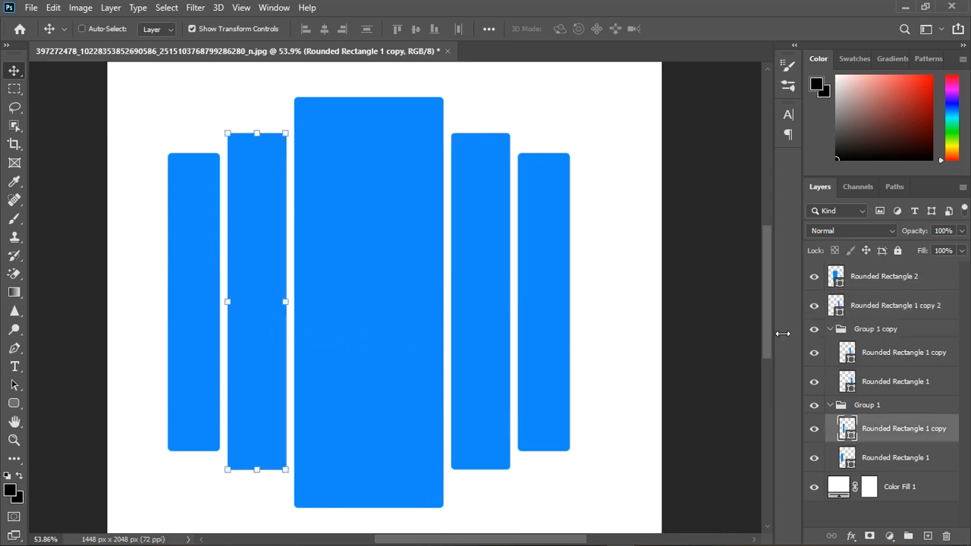
pyautogui.hotkey('ctrl', 'j')
pyautogui.moveTo(905, 453); pyautogui.dragTo(871, 332)
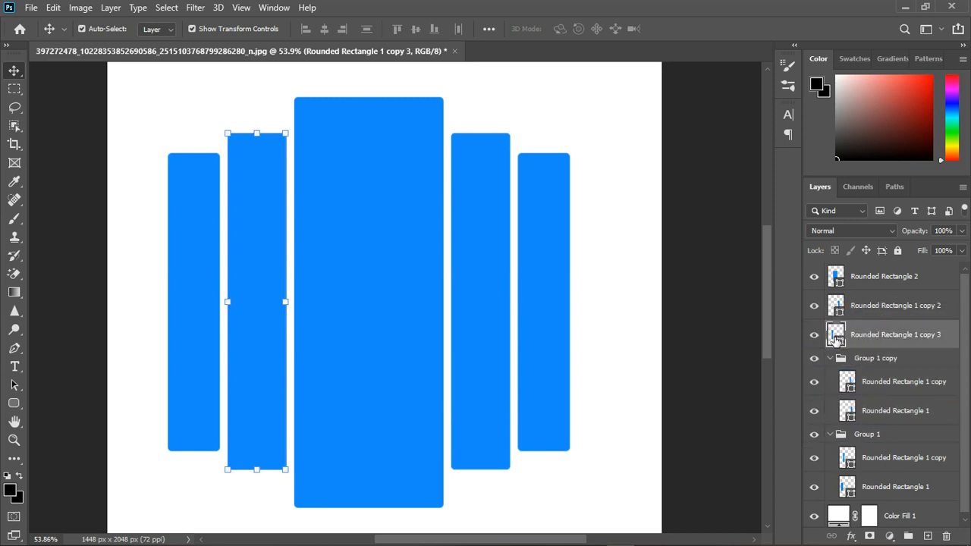
# - Collapse Group 1 copy and Group 1 and hide both groups
pyautogui.click(831, 358)
pyautogui.click(830, 376)
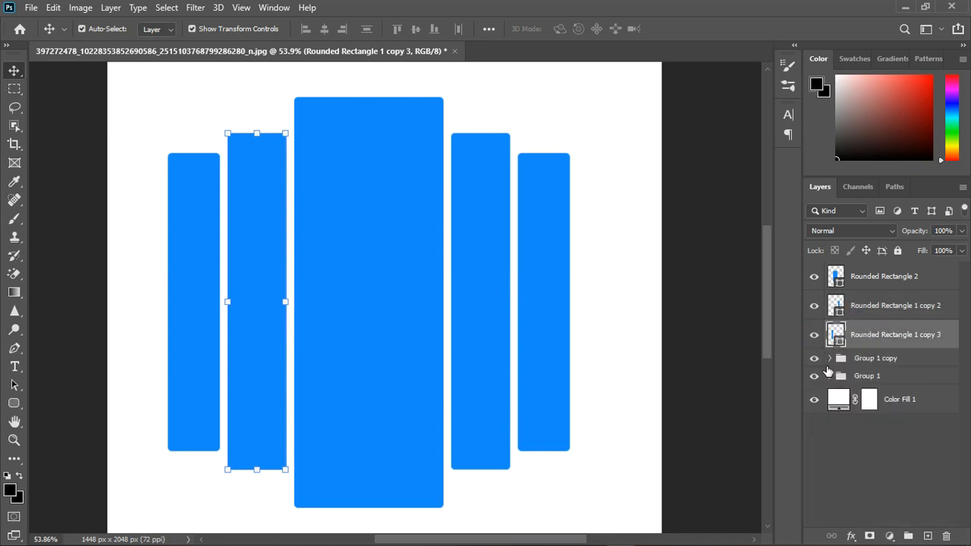
pyautogui.moveTo(814, 358); pyautogui.dragTo(823, 384)
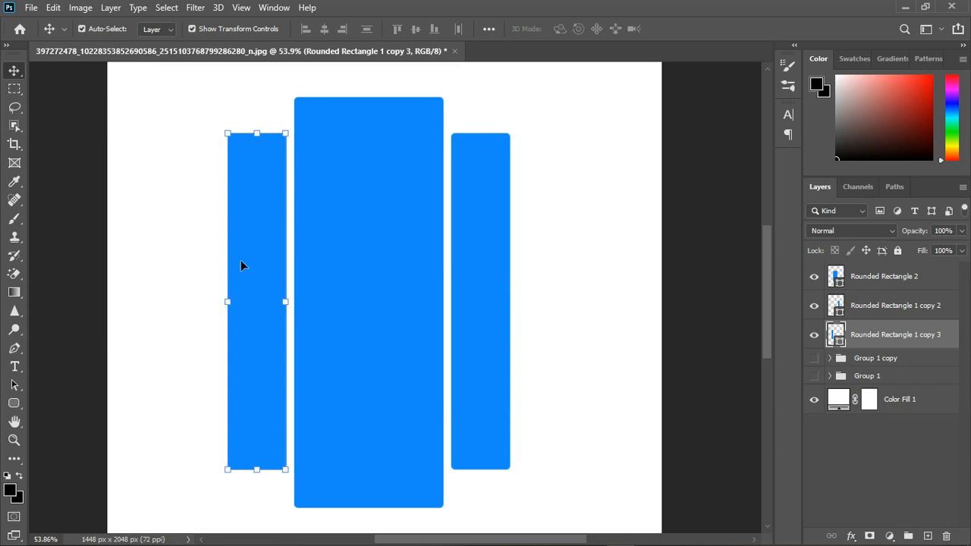
# - Change the fill of the copied bar right of the central one to black
pyautogui.scroll(2, 246, 254)
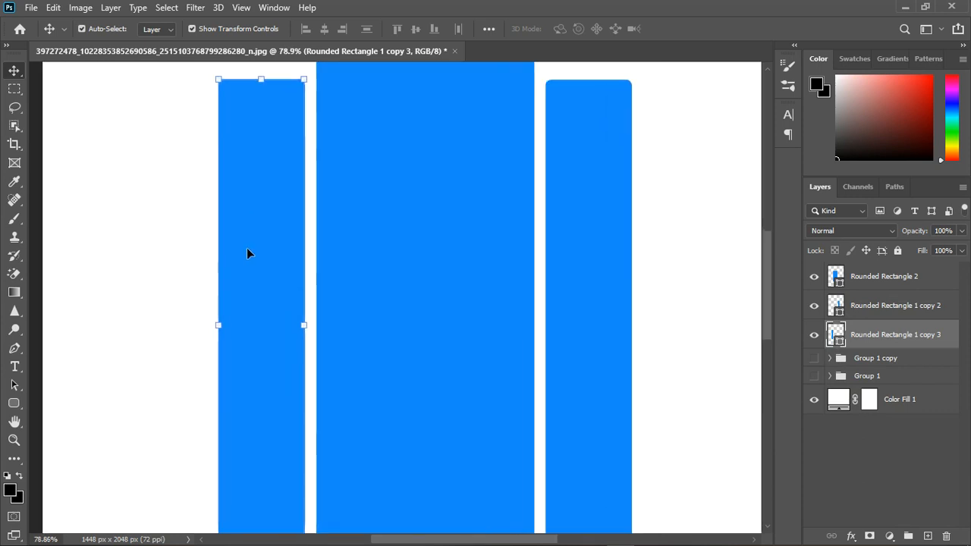
pyautogui.click(877, 309)
pyautogui.click(15, 404)
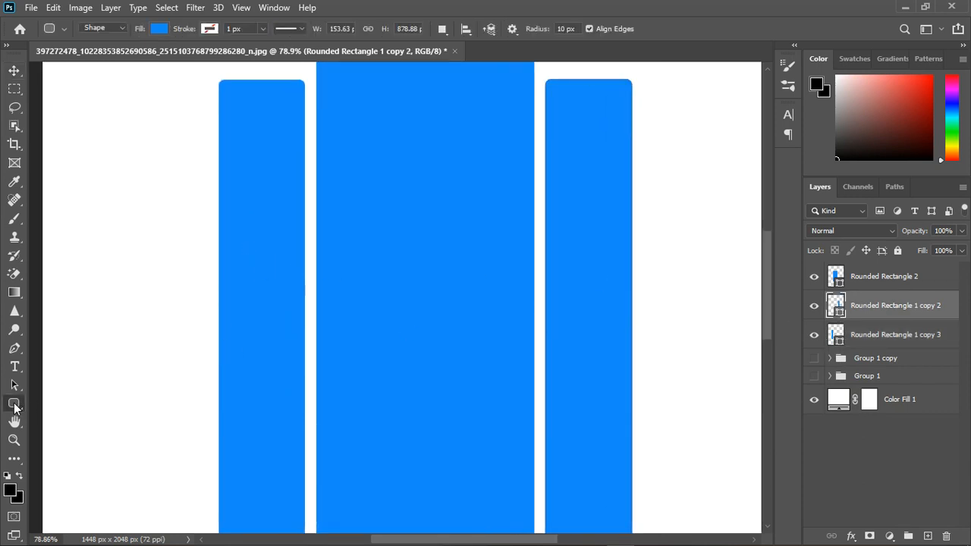
pyautogui.scroll(-1, 18, 406)
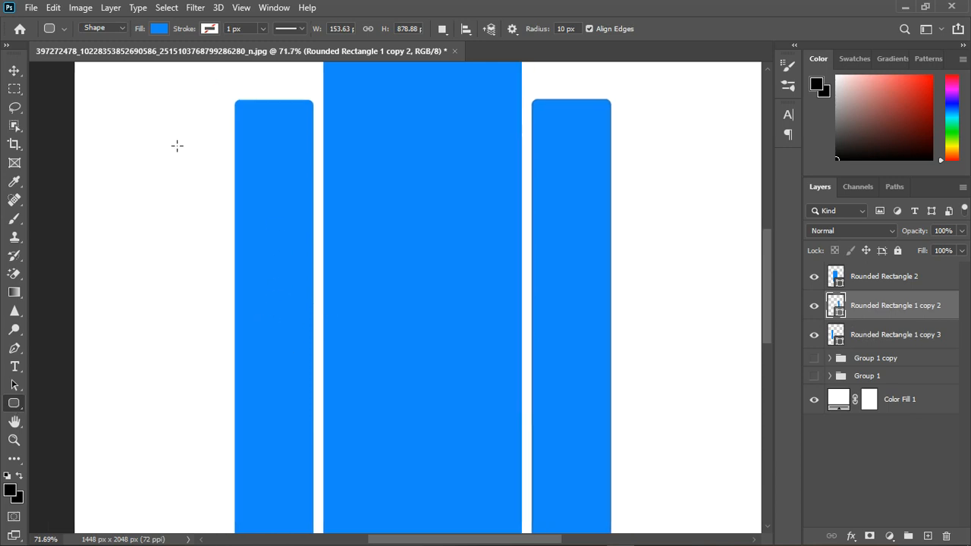
pyautogui.click(158, 29)
pyautogui.click(157, 29)
pyautogui.click(164, 28)
pyautogui.click(172, 106)
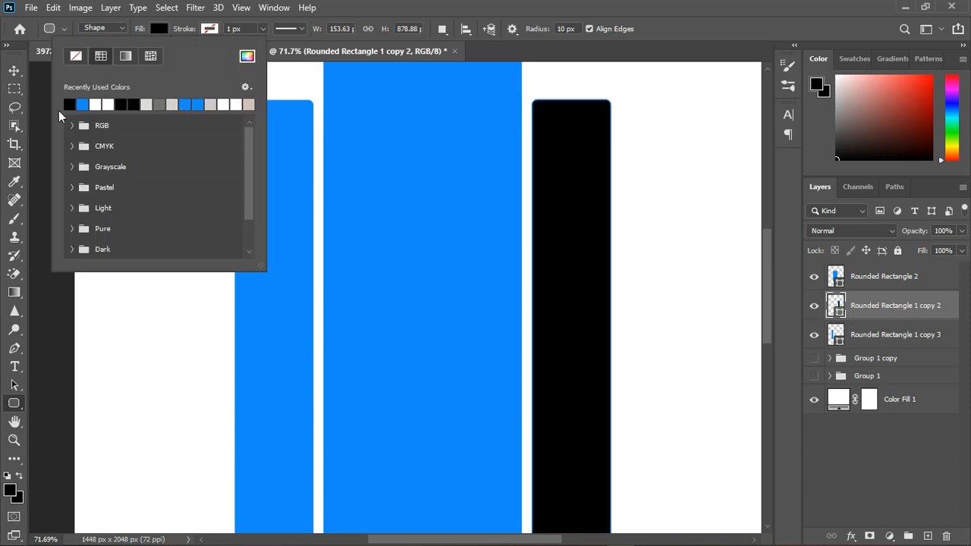
pyautogui.click(14, 71)
# - Change the fill of the copied bar left of the central one to black
pyautogui.click(873, 337)
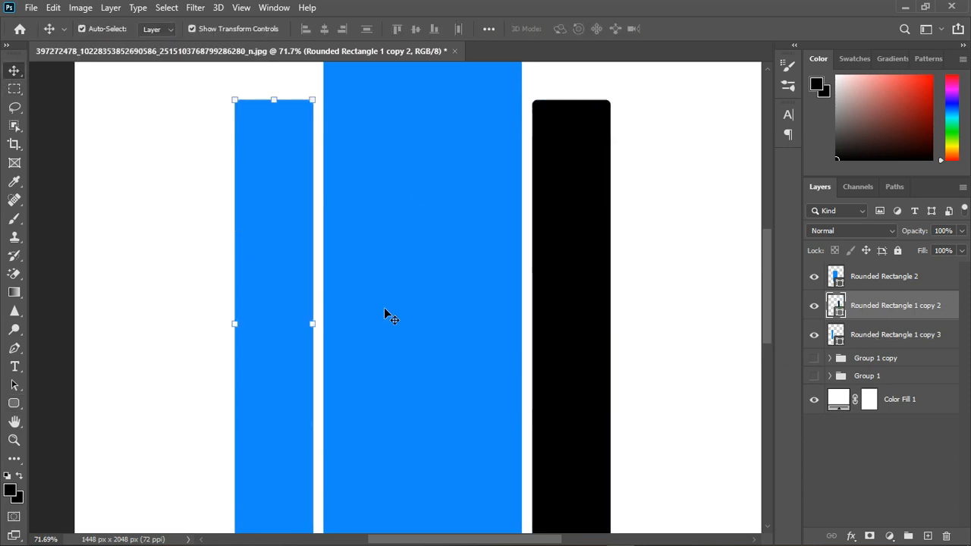
pyautogui.click(14, 403)
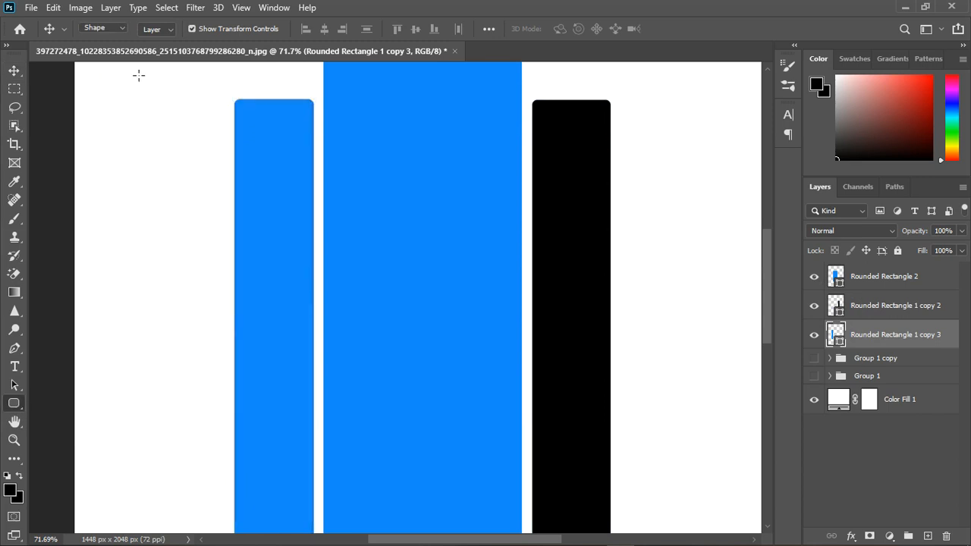
pyautogui.click(159, 28)
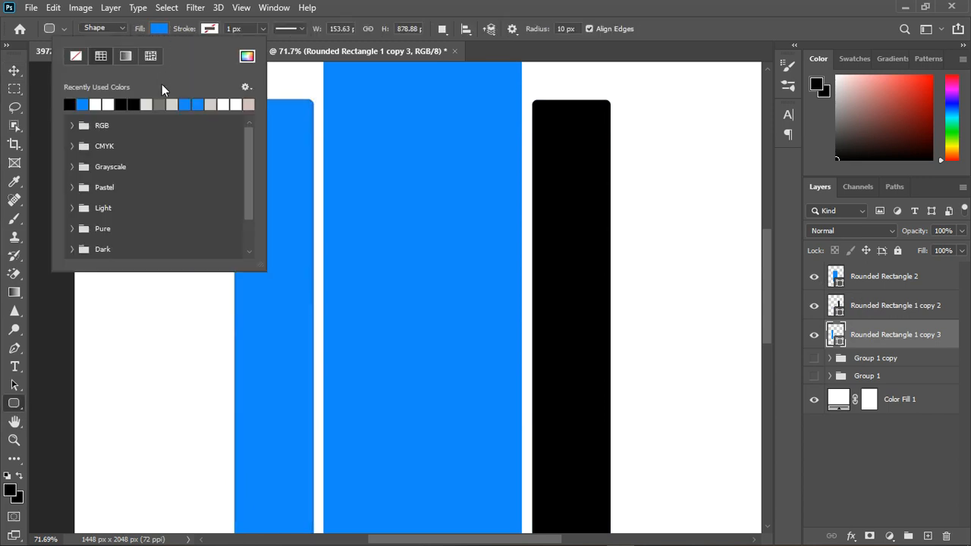
pyautogui.click(70, 103)
pyautogui.click(13, 71)
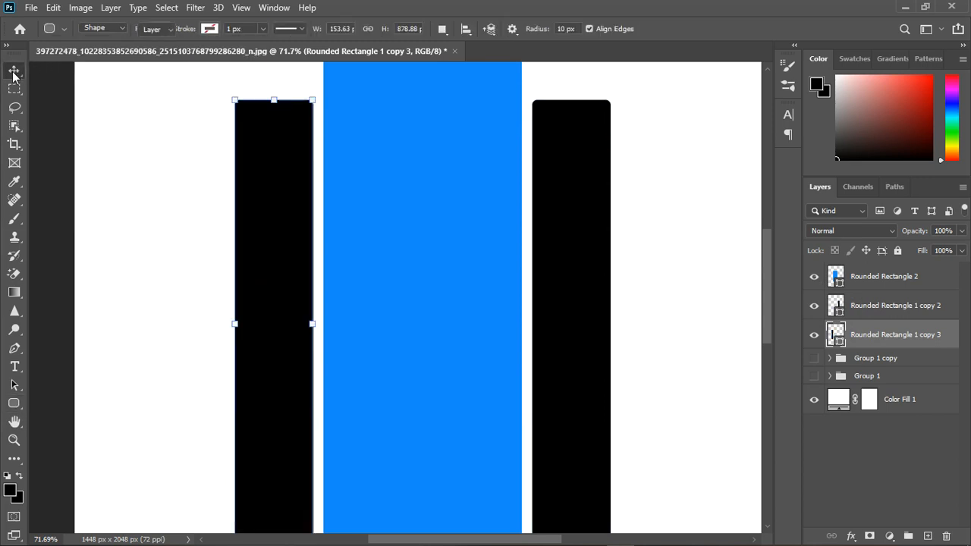
# - Shift the left black bar inward over the blue bar's edge and stack both black bar layers above Rounded Rectangle 2
pyautogui.scroll(-5, 602, 129)
pyautogui.scroll(1, 535, 228)
pyautogui.scroll(-2, 531, 235)
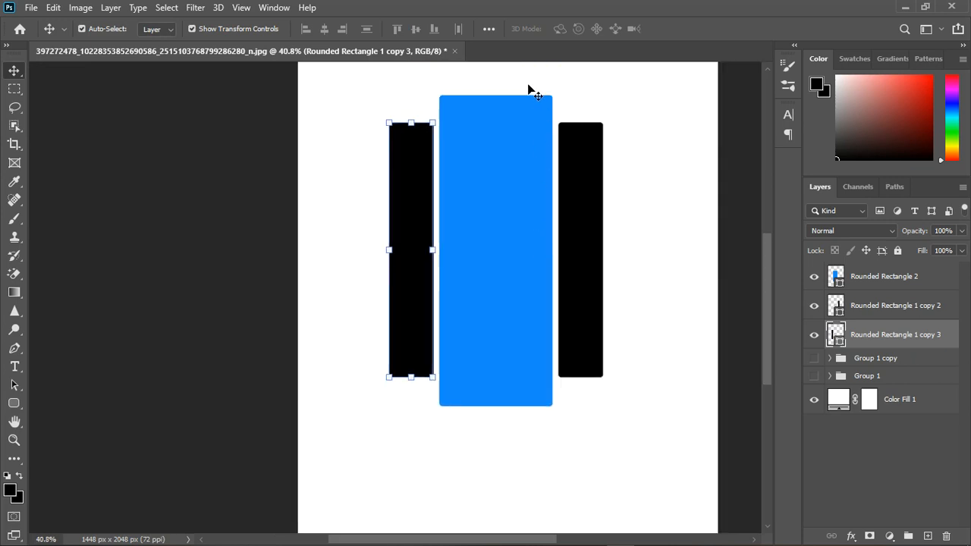
pyautogui.scroll(2, 535, 144)
pyautogui.scroll(-1, 601, 321)
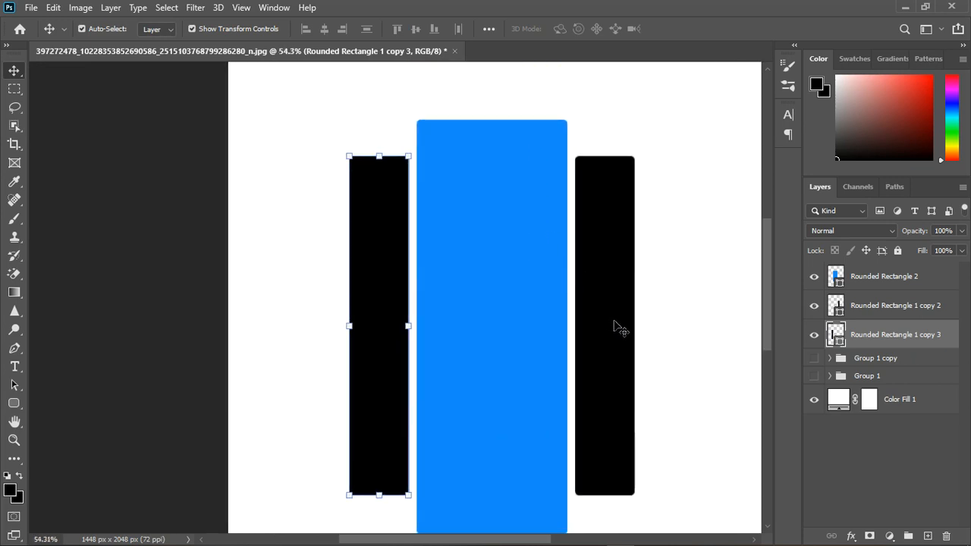
pyautogui.moveTo(390, 353); pyautogui.dragTo(404, 349)
pyautogui.moveTo(893, 340); pyautogui.dragTo(888, 270)
pyautogui.moveTo(884, 317); pyautogui.dragTo(884, 309)
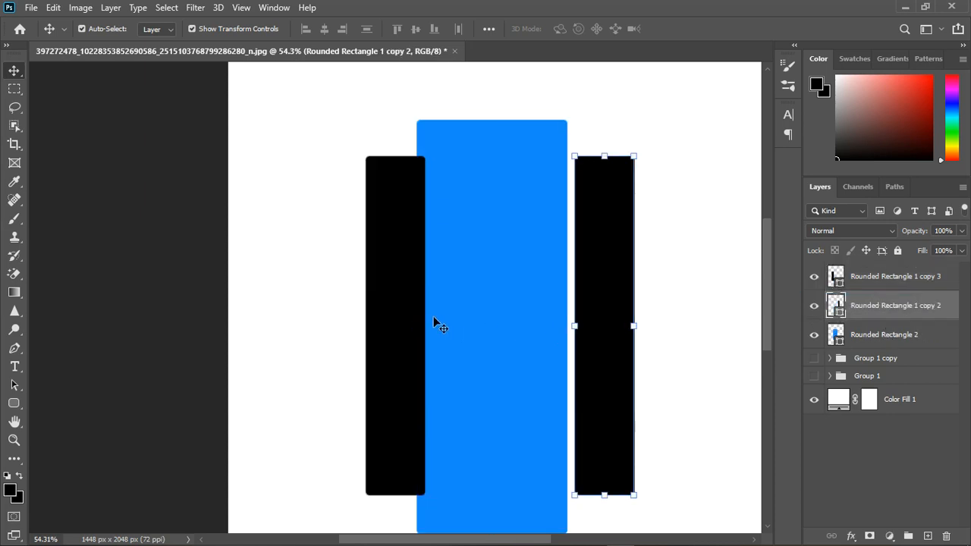
# - Shift the right black bar inward so it overlaps the blue bar's right edge, and deselect it
pyautogui.scroll(1, 438, 324)
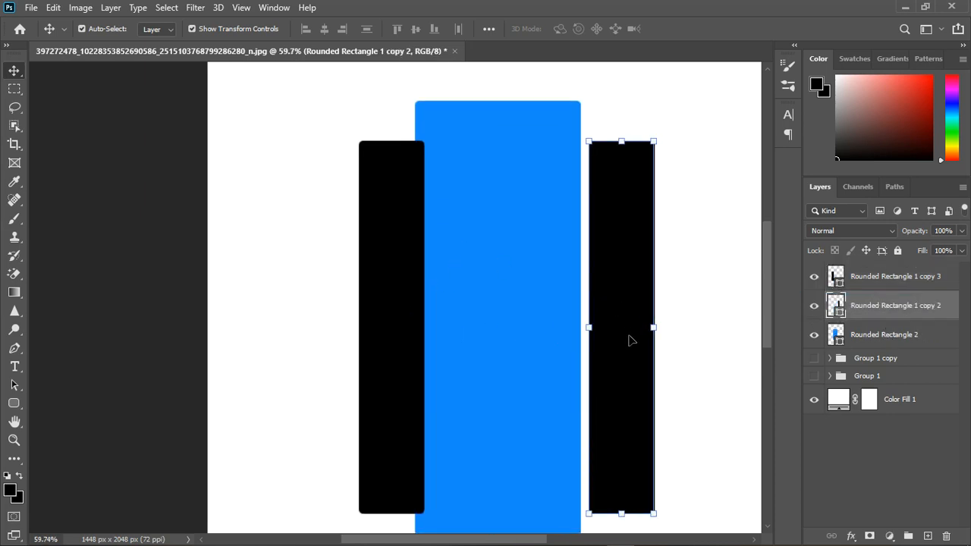
pyautogui.moveTo(629, 340); pyautogui.dragTo(614, 343)
pyautogui.scroll(-2, 539, 226)
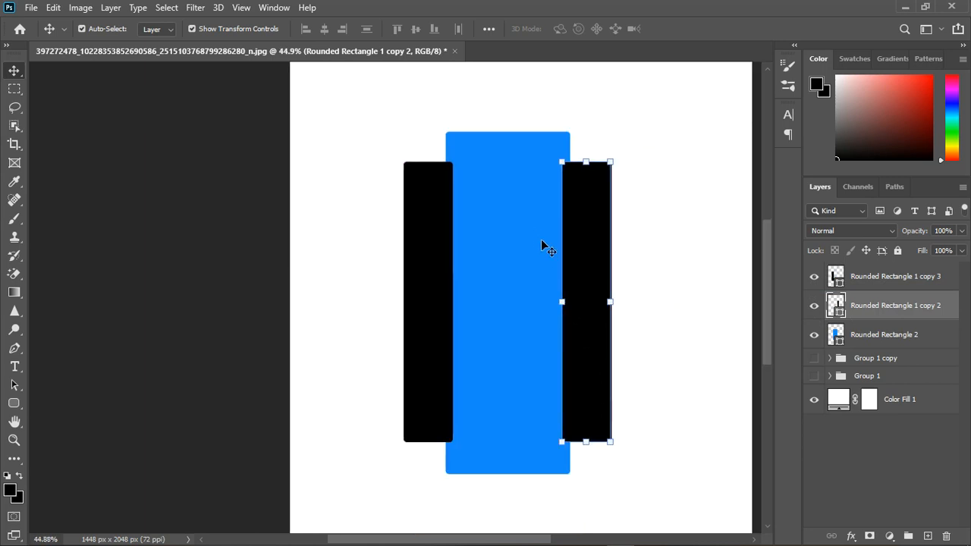
pyautogui.scroll(2, 639, 385)
pyautogui.click(665, 378)
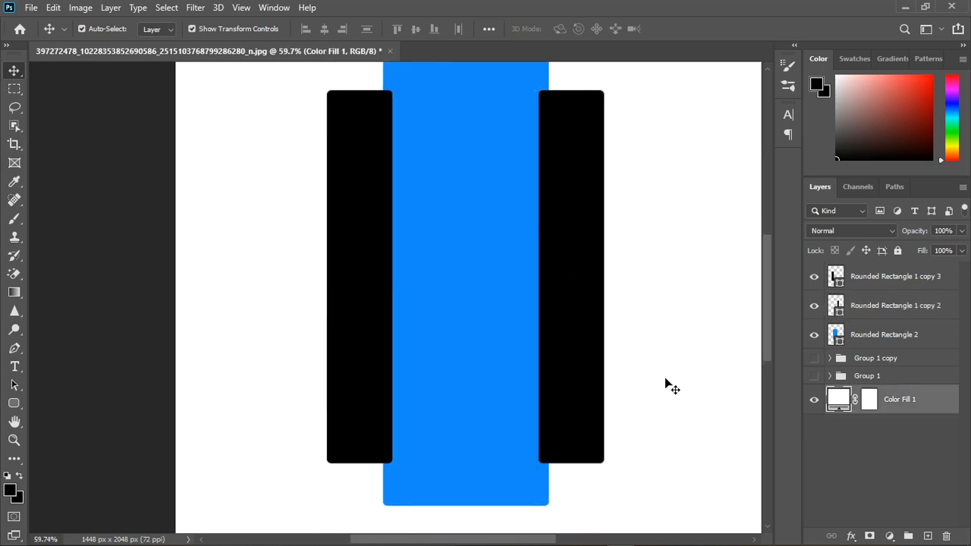
# - Select the areas of both black bars together with the Object Selection tool, keeping Rounded Rectangle 1 copy 2 as the active layer
pyautogui.click(900, 312)
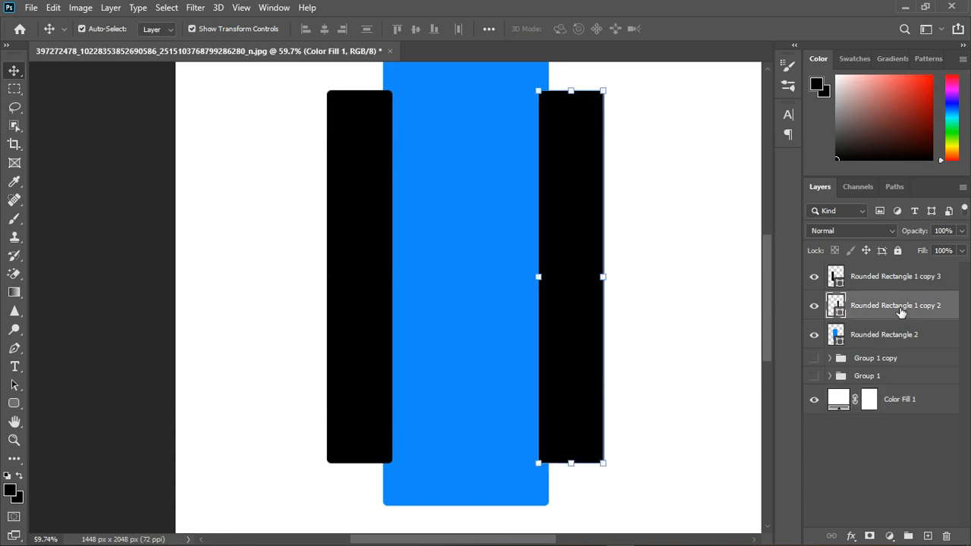
pyautogui.click(16, 125)
pyautogui.click(89, 131)
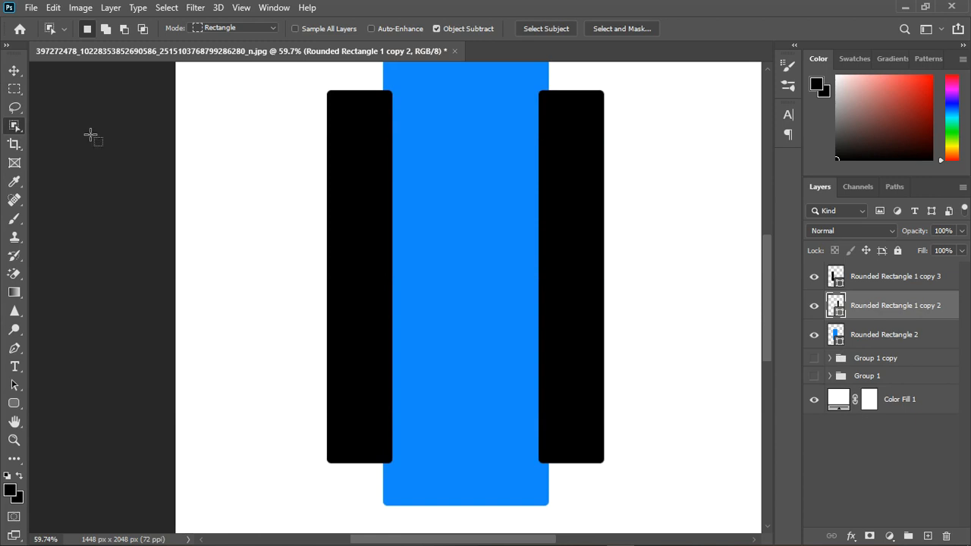
pyautogui.scroll(-2, 312, 247)
pyautogui.moveTo(309, 116); pyautogui.dragTo(373, 425)
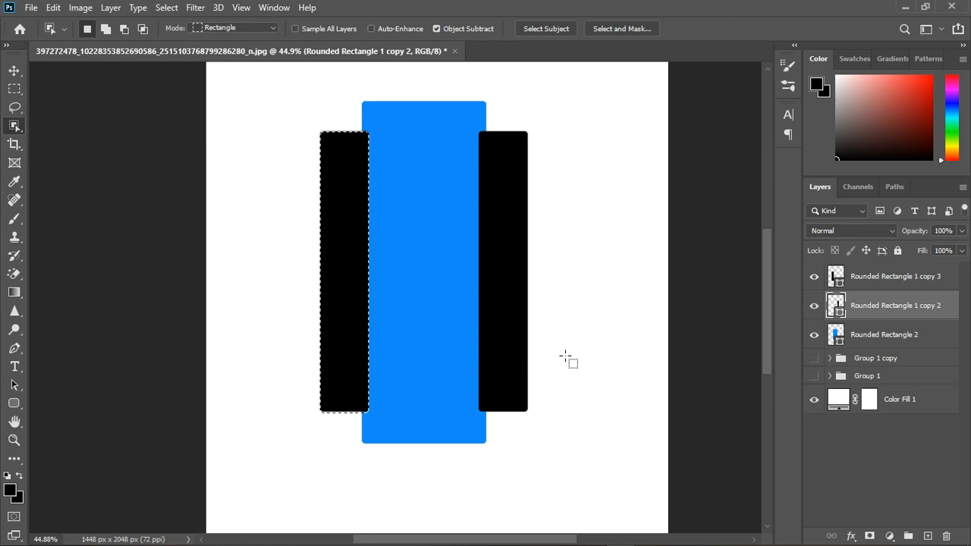
pyautogui.keyDown('ctrl'); pyautogui.click(541, 422); pyautogui.keyUp('ctrl')
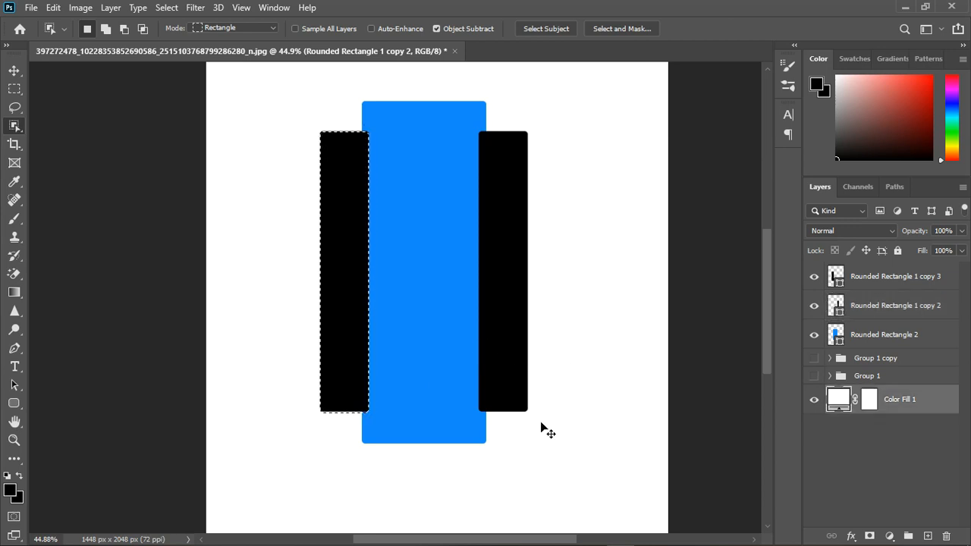
pyautogui.click(892, 313)
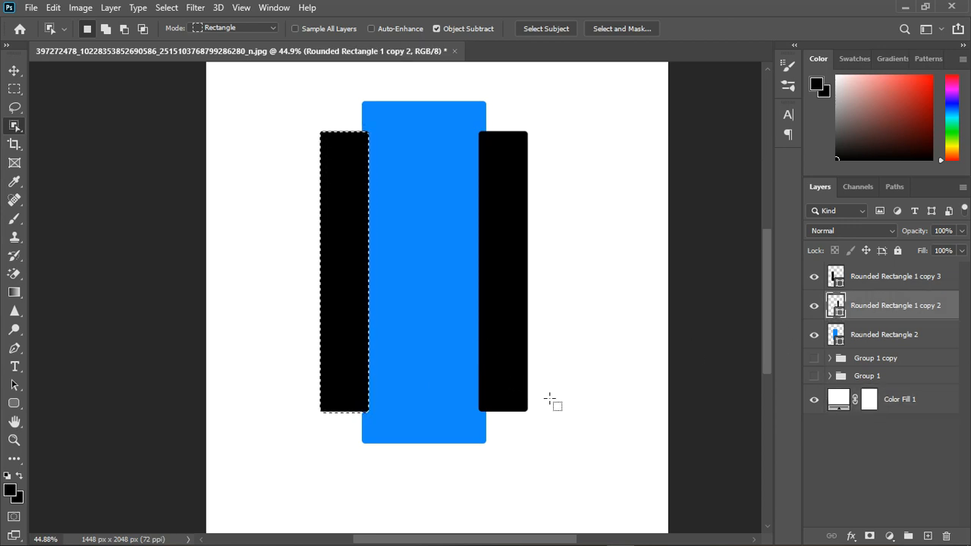
pyautogui.moveTo(533, 416); pyautogui.dragTo(481, 135)
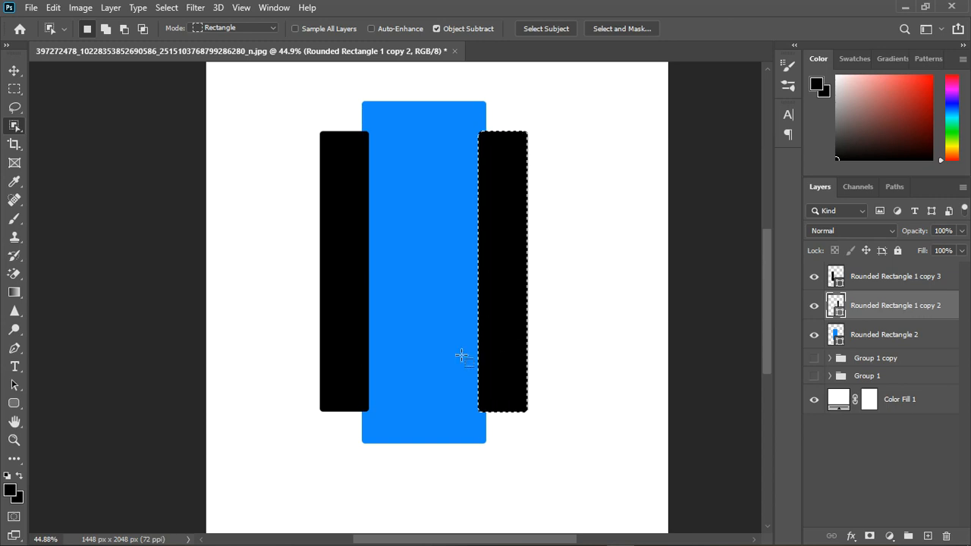
pyautogui.keyDown('ctrl'); pyautogui.keyDown('shift'); pyautogui.click(321, 436); pyautogui.keyUp('shift'); pyautogui.keyUp('ctrl')
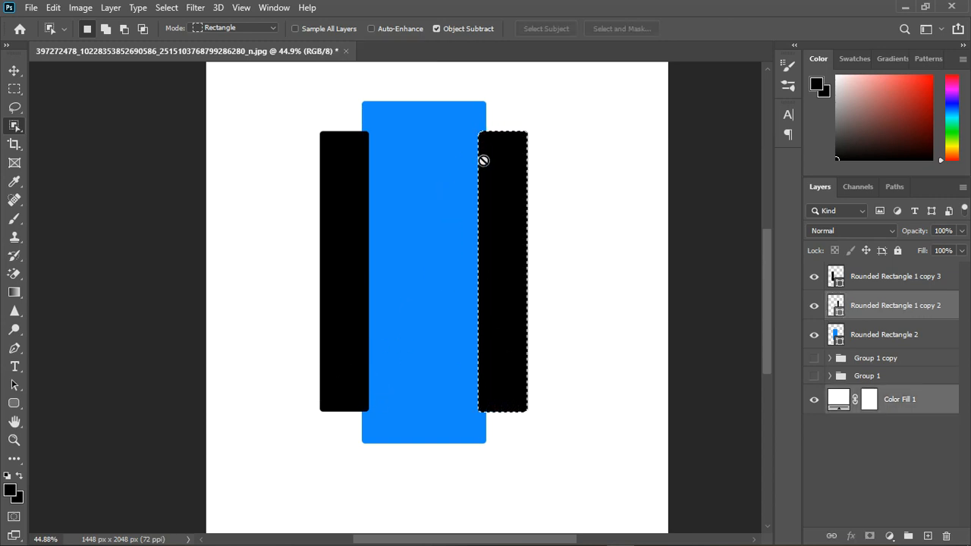
pyautogui.click(829, 304)
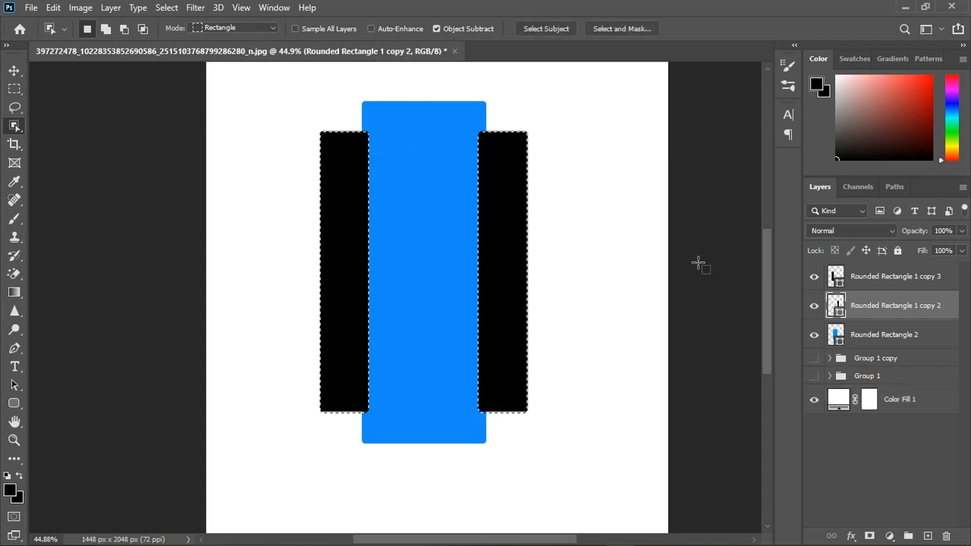
pyautogui.click(815, 336)
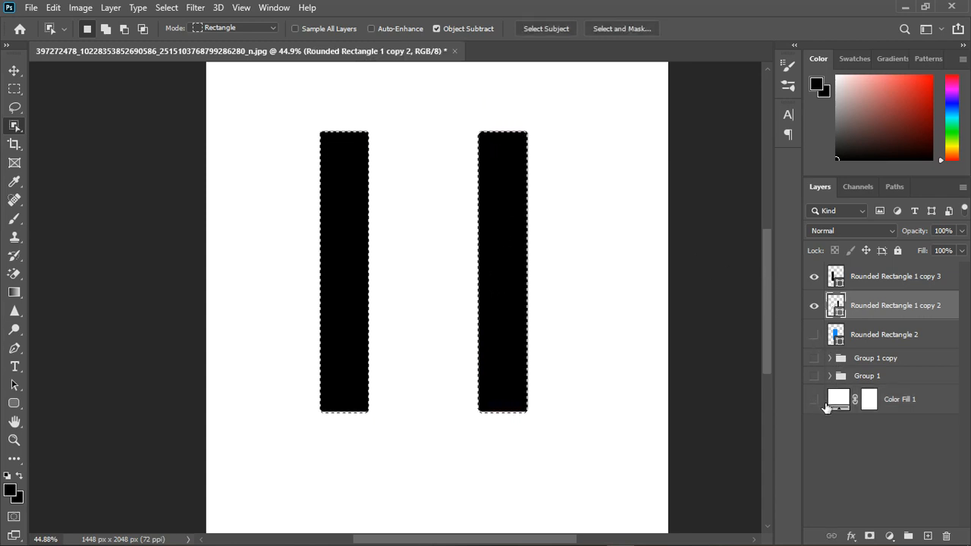
pyautogui.click(814, 399)
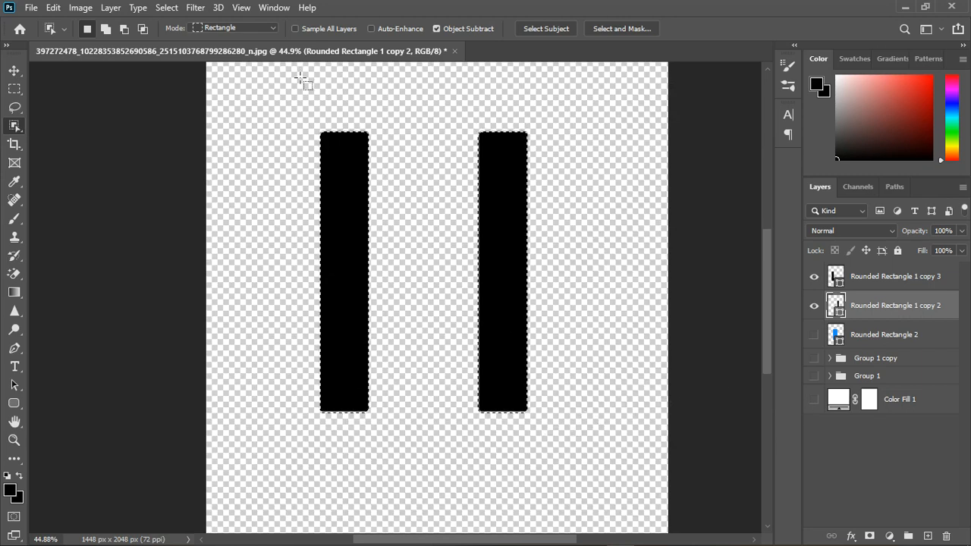
pyautogui.click(814, 335)
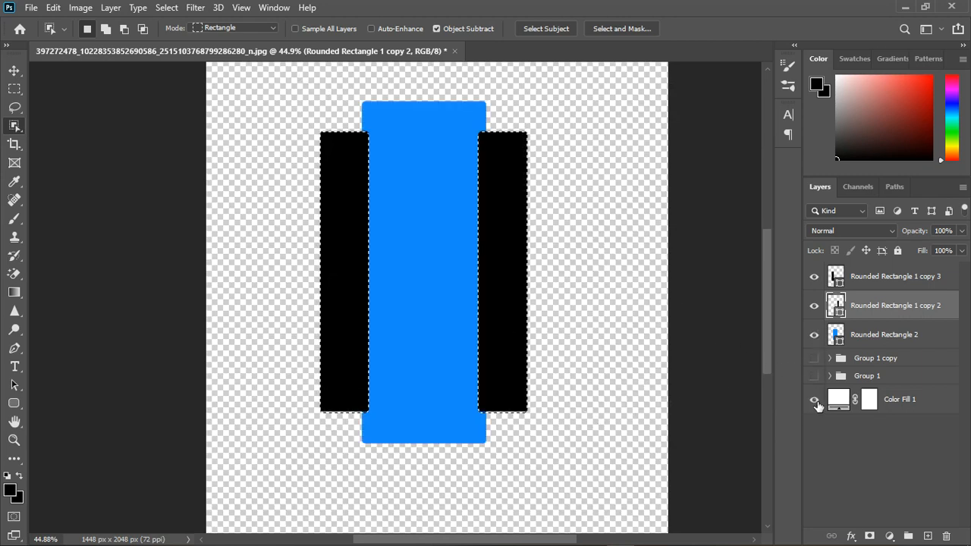
pyautogui.click(813, 399)
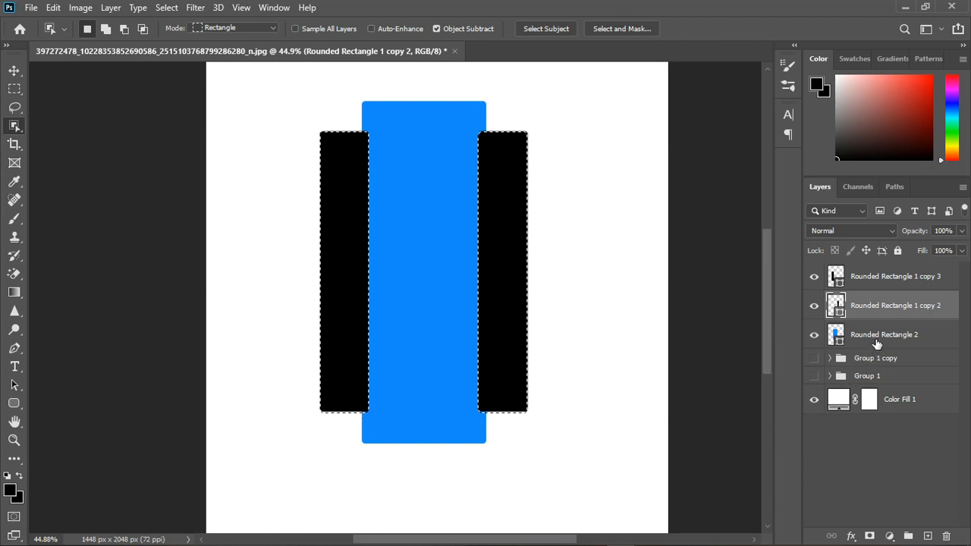
# - Add a layer mask from the bar selection to Rounded Rectangle 2 and invert it to cut out the overlapping areas
pyautogui.click(876, 348)
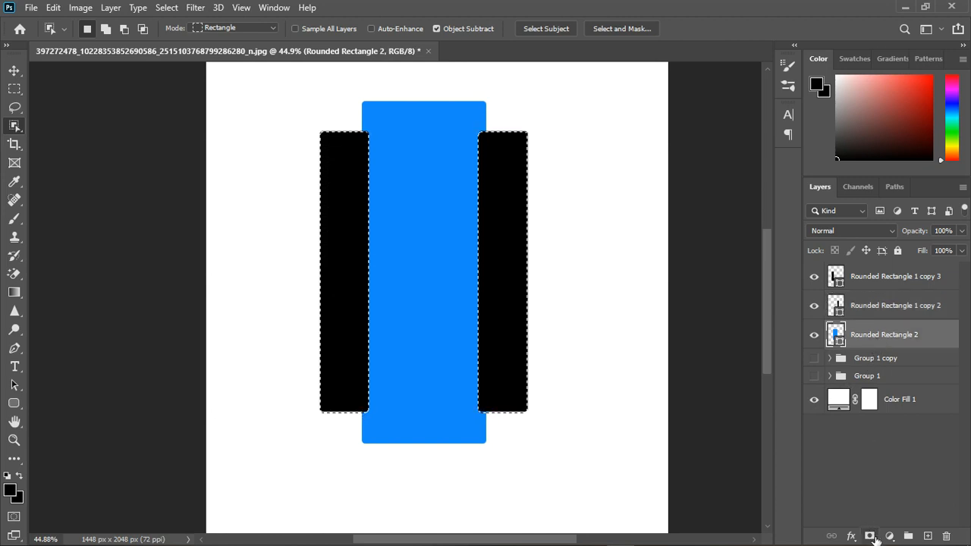
pyautogui.click(872, 536)
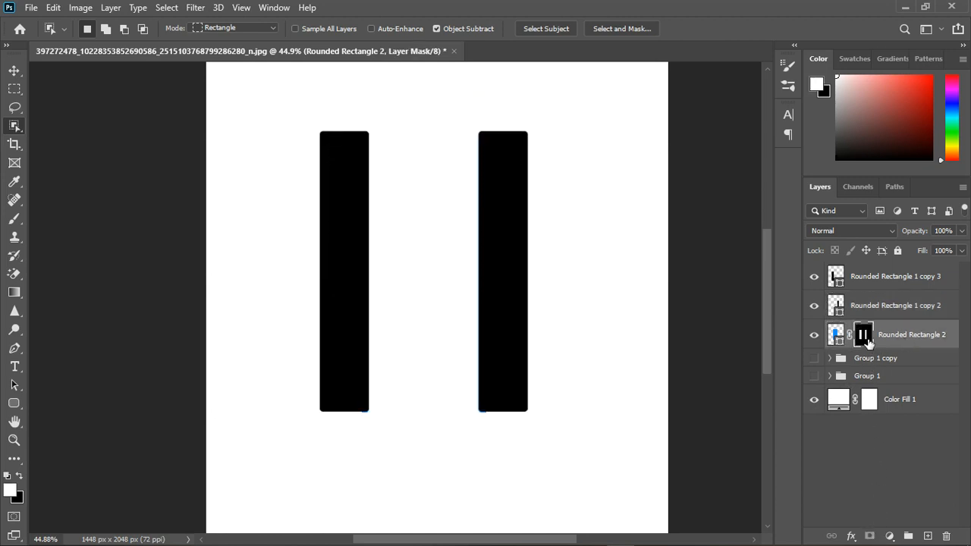
pyautogui.hotkey('ctrl', 'i')
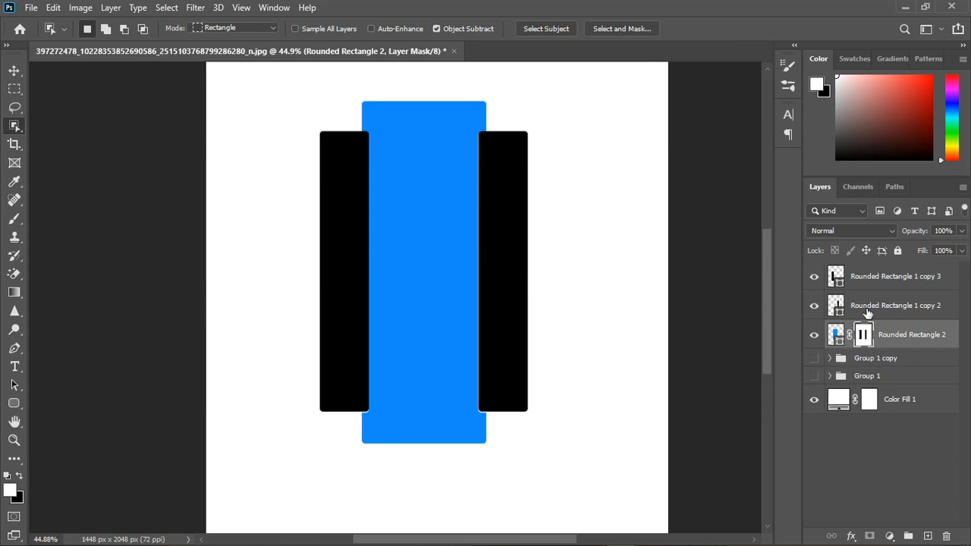
# - Delete both black bar layers, Rounded Rectangle 1 copy 2 and copy 3, and show Group 1 copy and Group 1 again
pyautogui.click(874, 311)
pyautogui.press('Delete')
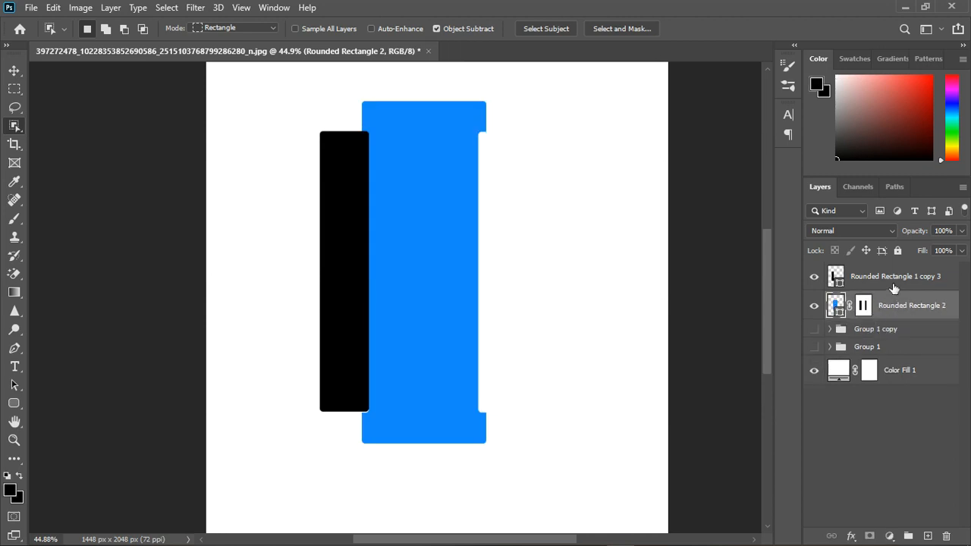
pyautogui.click(890, 281)
pyautogui.press('Delete')
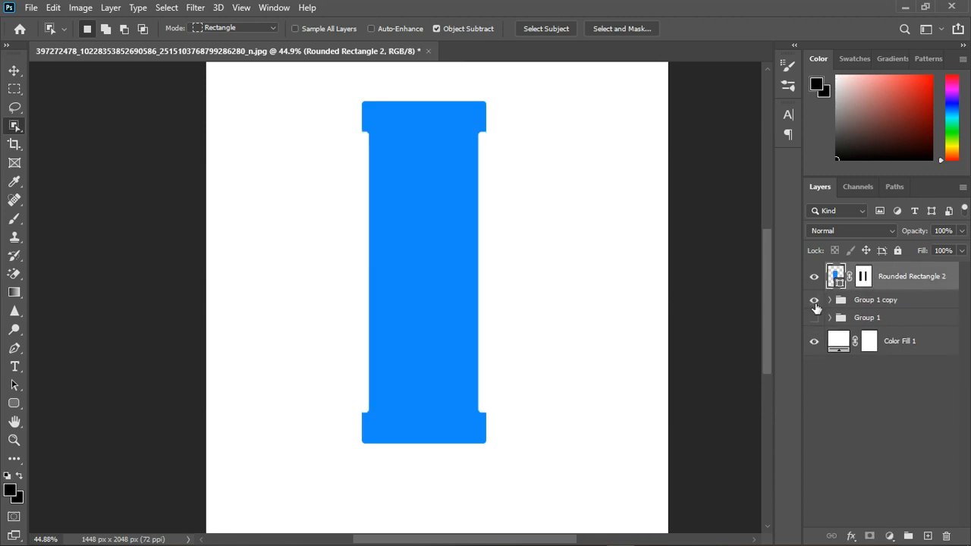
pyautogui.click(813, 301)
pyautogui.click(813, 317)
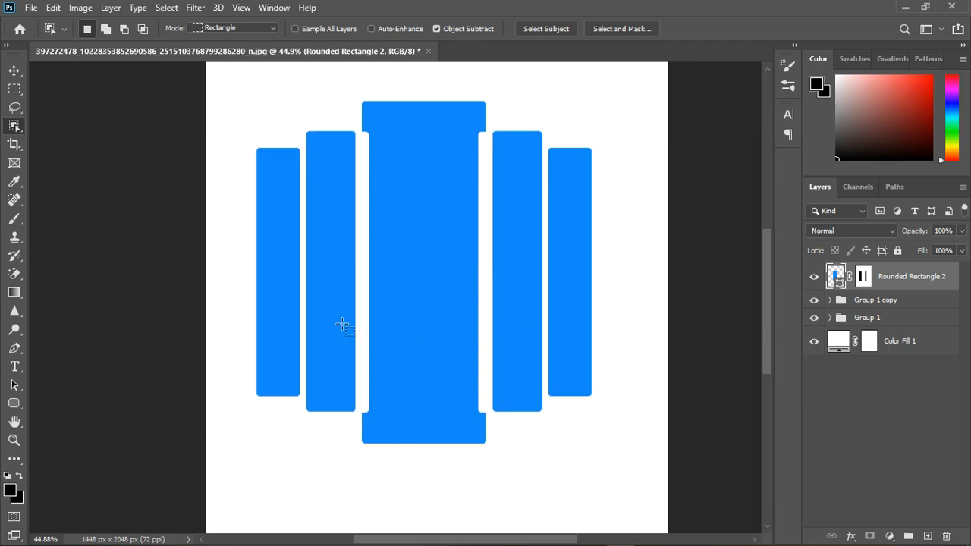
# - Scale the two inner side bars, one in each group, together to about 95.37% around their common centre
pyautogui.scroll(3, 343, 325)
pyautogui.press('v')
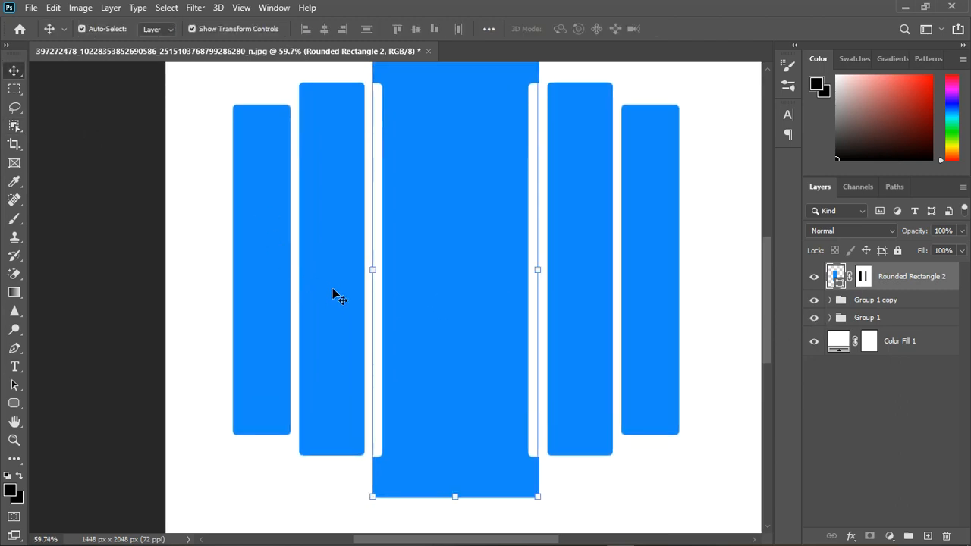
pyautogui.click(336, 296)
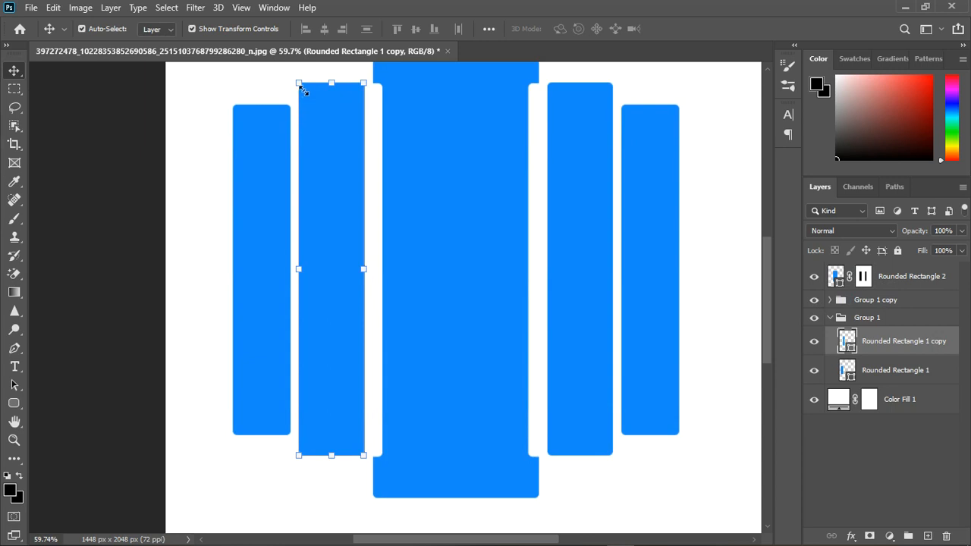
pyautogui.keyDown('ctrl'); pyautogui.click(910, 370); pyautogui.keyUp('ctrl')
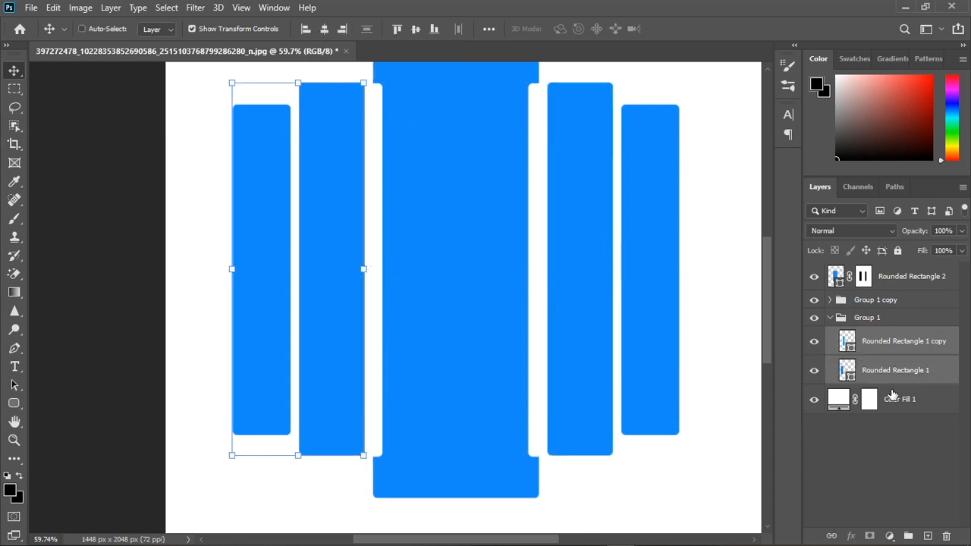
pyautogui.click(830, 300)
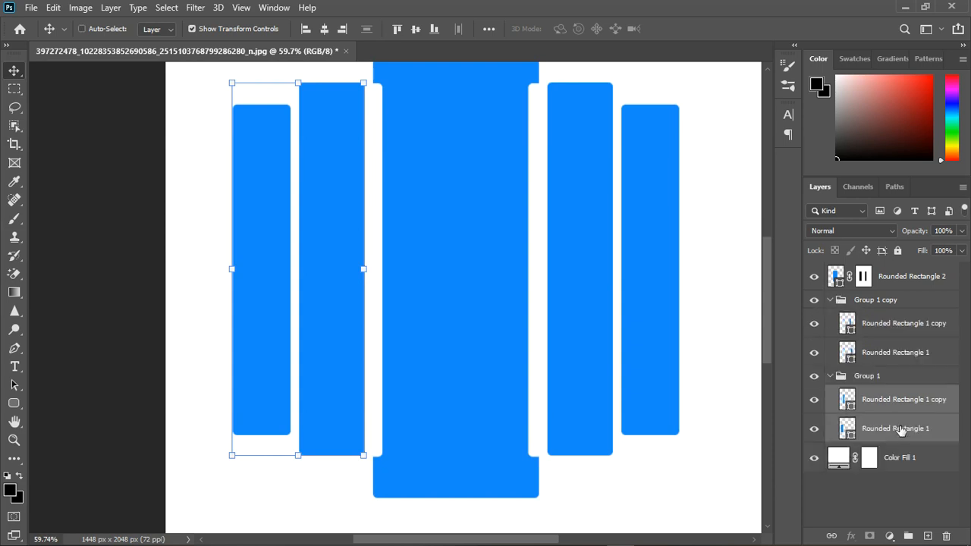
pyautogui.keyDown('ctrl'); pyautogui.click(902, 429); pyautogui.keyUp('ctrl')
pyautogui.keyDown('ctrl'); pyautogui.click(898, 335); pyautogui.keyUp('ctrl')
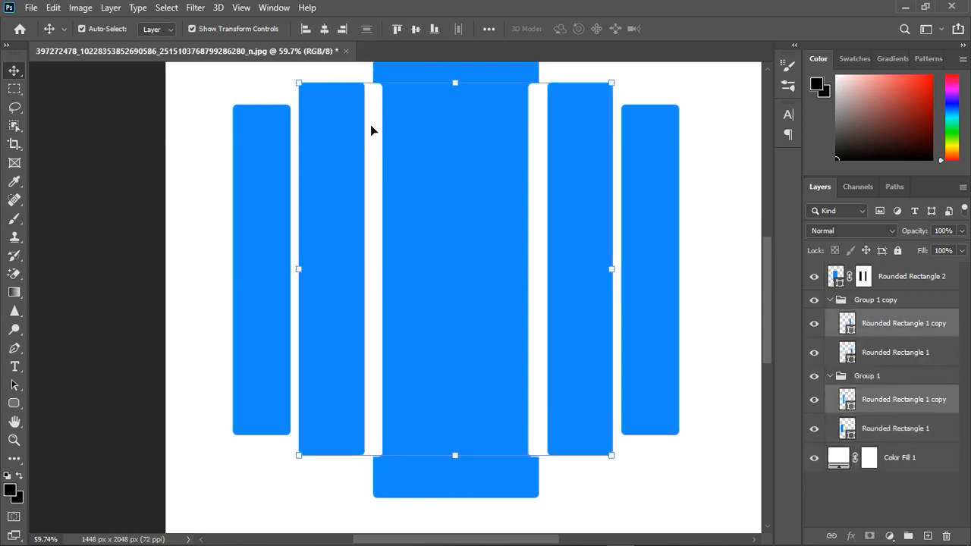
pyautogui.moveTo(304, 87)
pyautogui.mouseDown()
pyautogui.moveTo(314, 102)
pyautogui.moveTo(305, 91)
pyautogui.mouseUp()
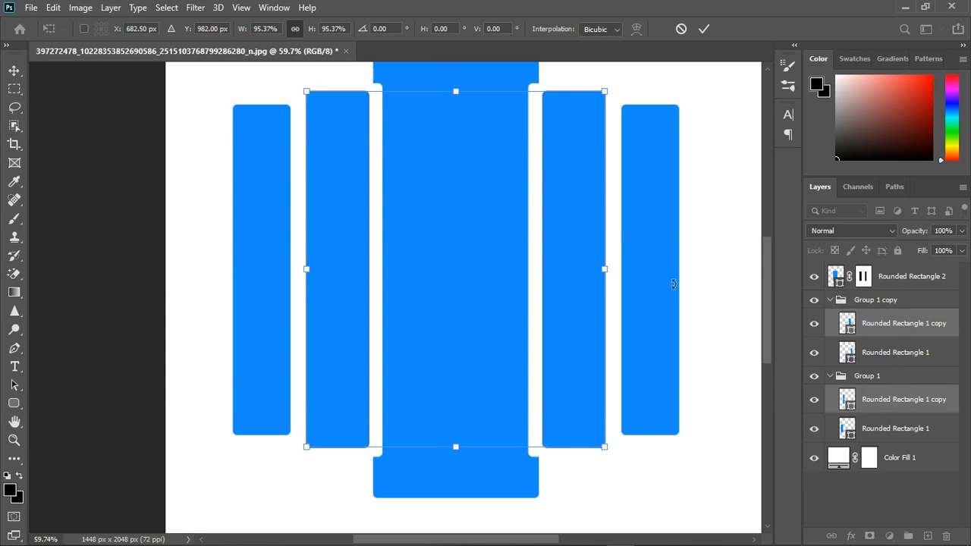
pyautogui.click(703, 29)
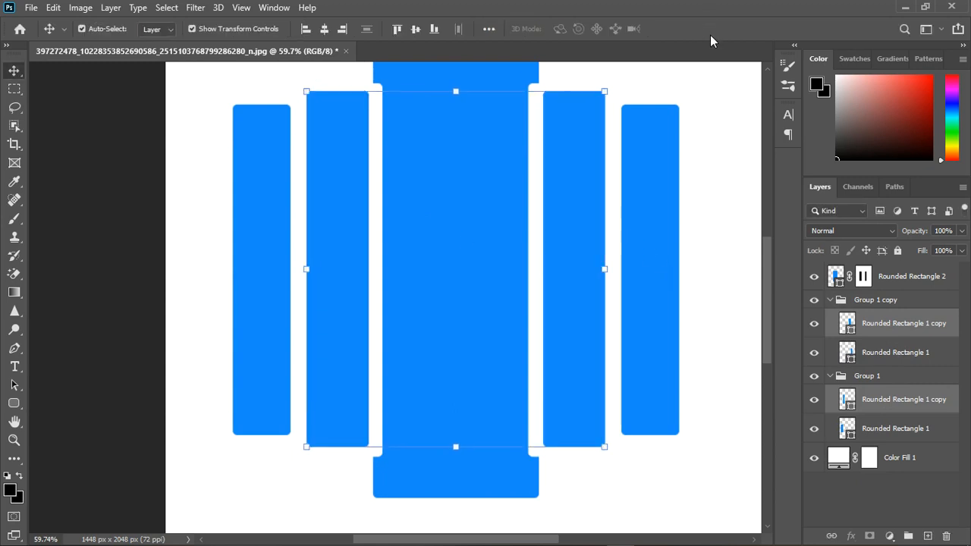
# - Shift each inner side bar inward so it sits close to the notched edge of the central panel with matching gaps
pyautogui.scroll(4, 373, 170)
pyautogui.scroll(-3, 331, 205)
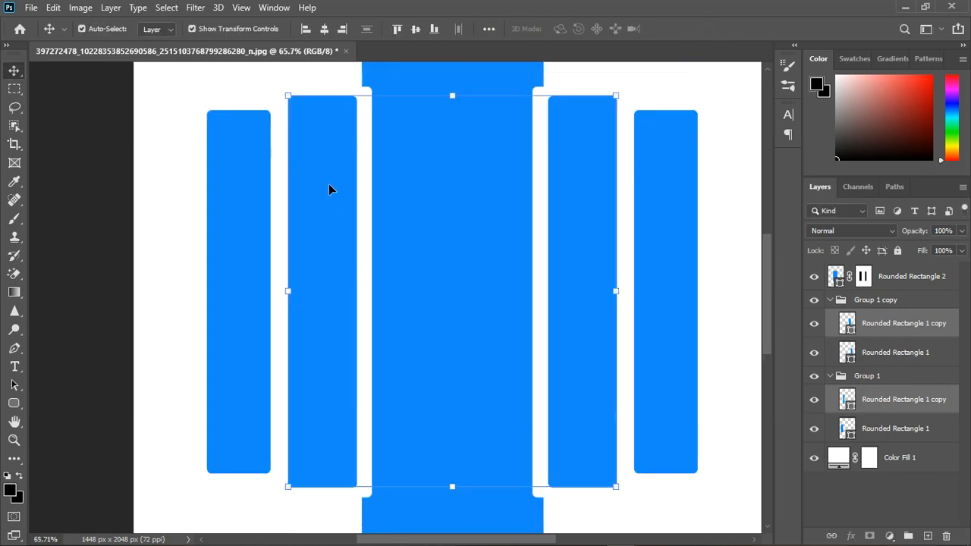
pyautogui.hotkey('ctrl', 'h')
pyautogui.moveTo(330, 184); pyautogui.dragTo(339, 188)
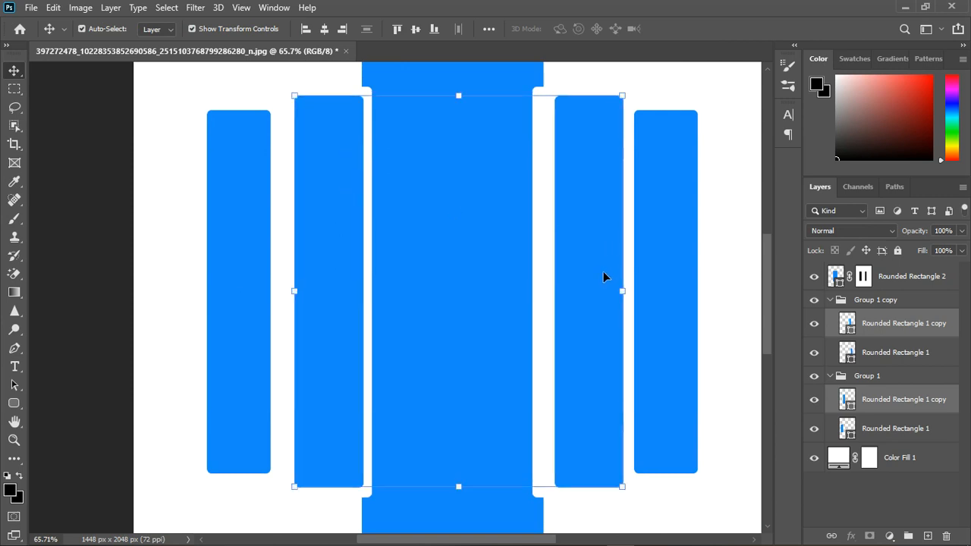
pyautogui.click(906, 366)
pyautogui.click(907, 331)
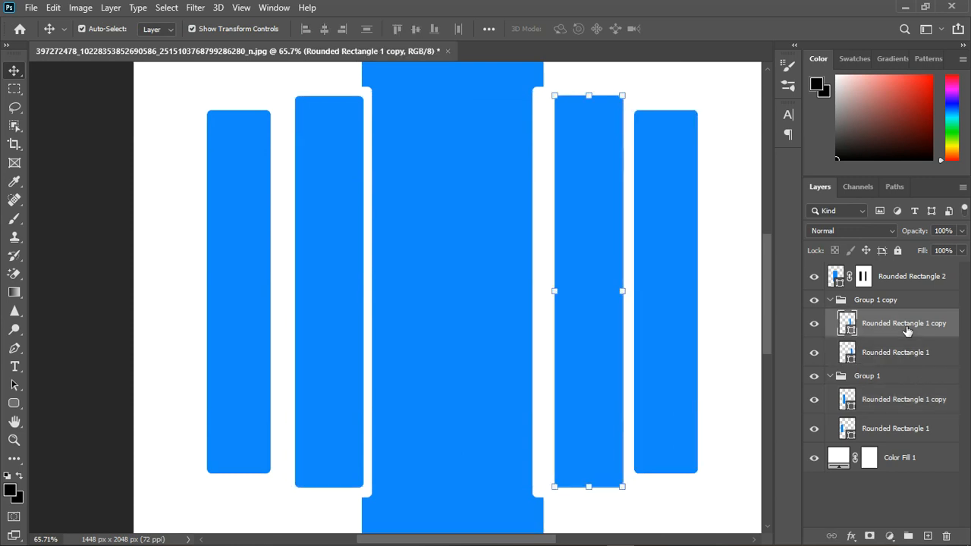
pyautogui.moveTo(587, 288); pyautogui.dragTo(573, 295)
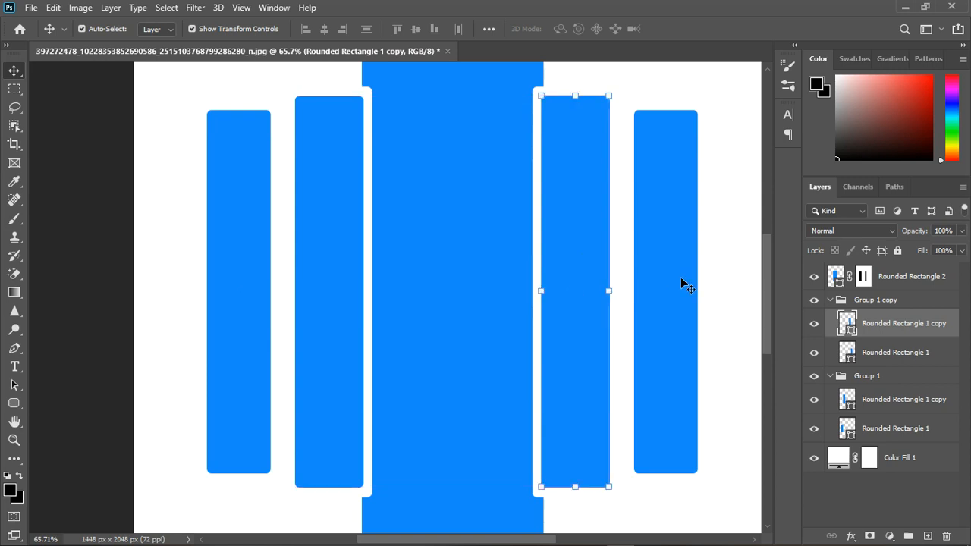
# - Move both outer bars inward to narrow the gaps to the neighbouring inner bars
pyautogui.click(680, 285)
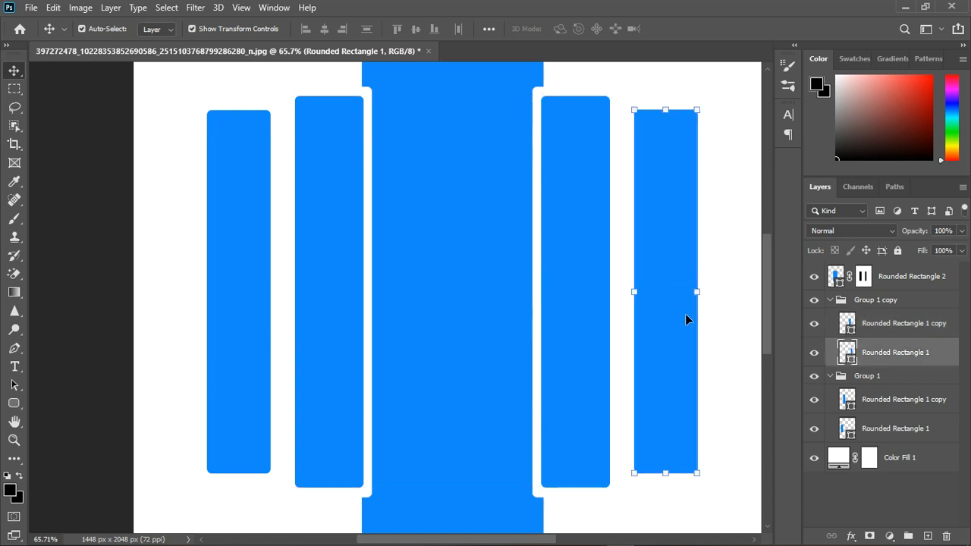
pyautogui.moveTo(685, 314); pyautogui.dragTo(671, 321)
pyautogui.moveTo(255, 320); pyautogui.dragTo(255, 321)
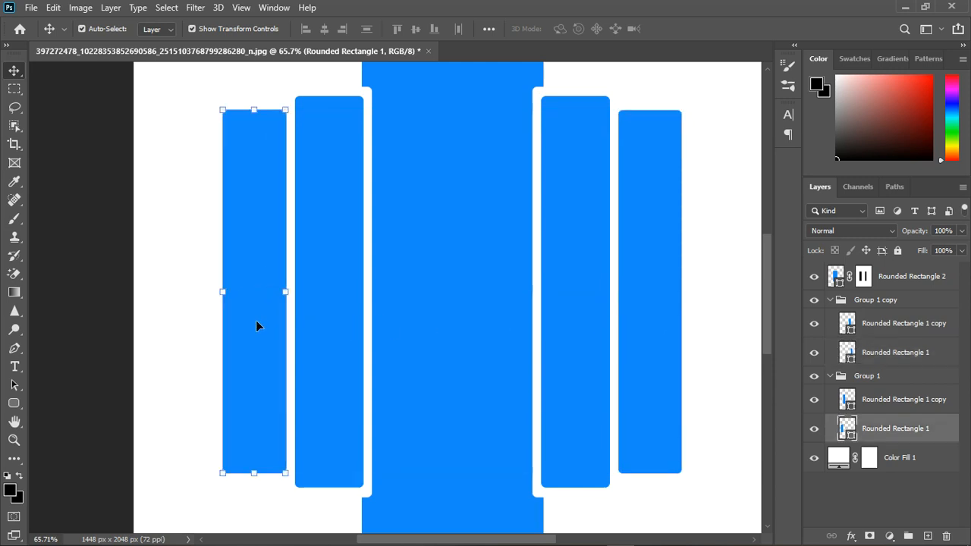
pyautogui.scroll(-3, 450, 285)
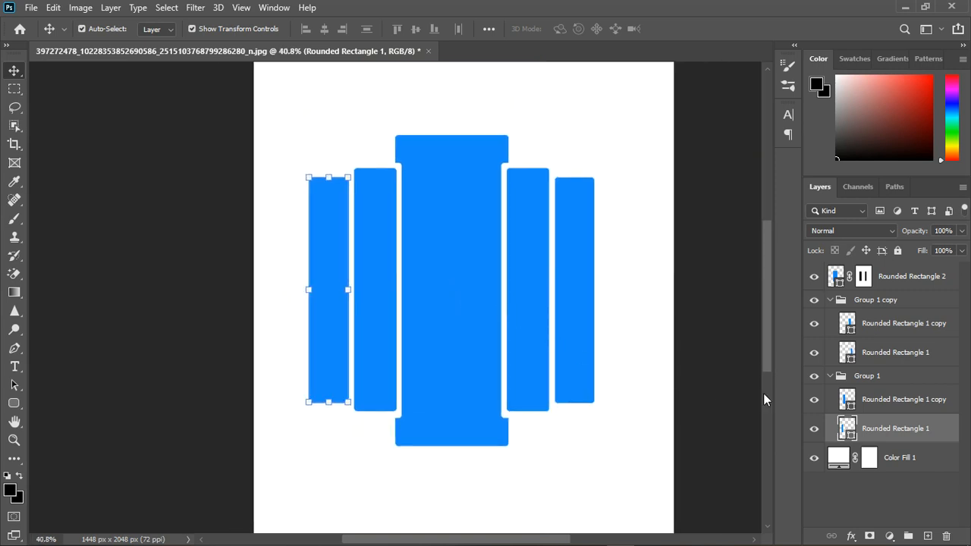
# - Hide the Color Fill 1 background and combine Rounded Rectangle 2, Group 1 copy and Group 1 into one new group
pyautogui.click(816, 466)
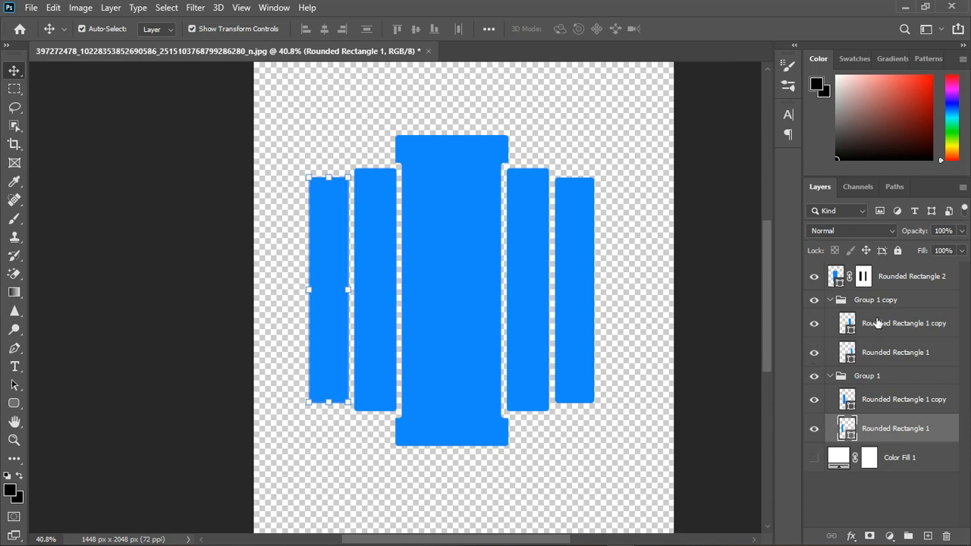
pyautogui.click(830, 300)
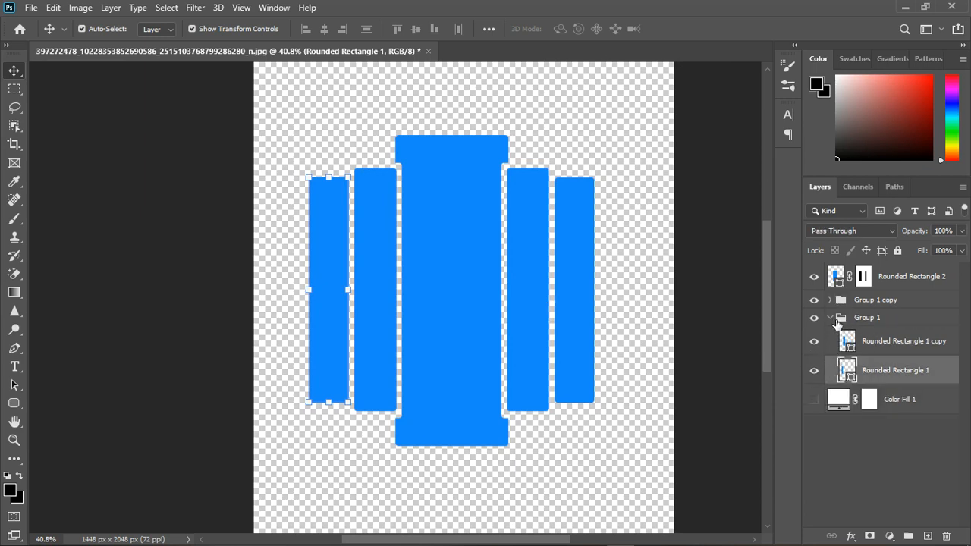
pyautogui.click(834, 318)
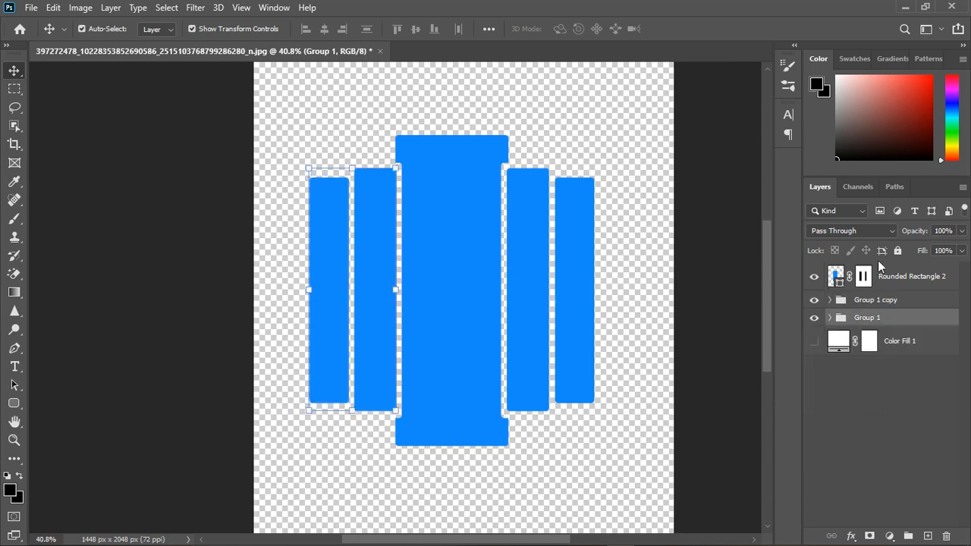
pyautogui.click(908, 278)
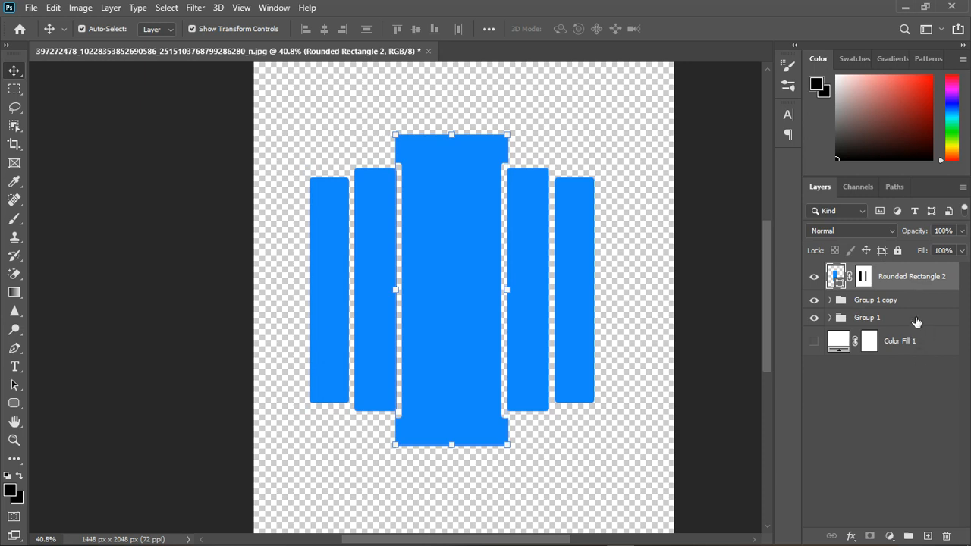
pyautogui.keyDown('shift'); pyautogui.click(916, 325); pyautogui.keyUp('shift')
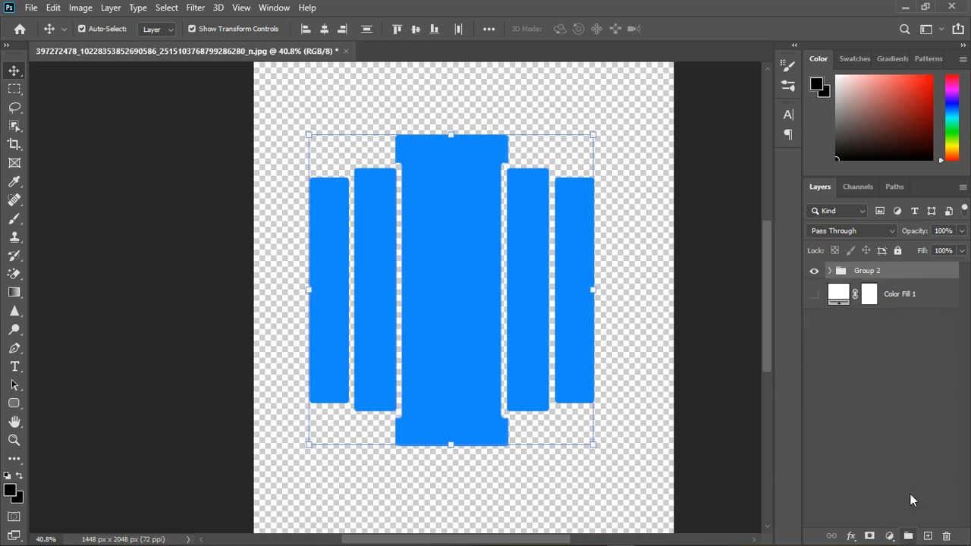
pyautogui.click(908, 536)
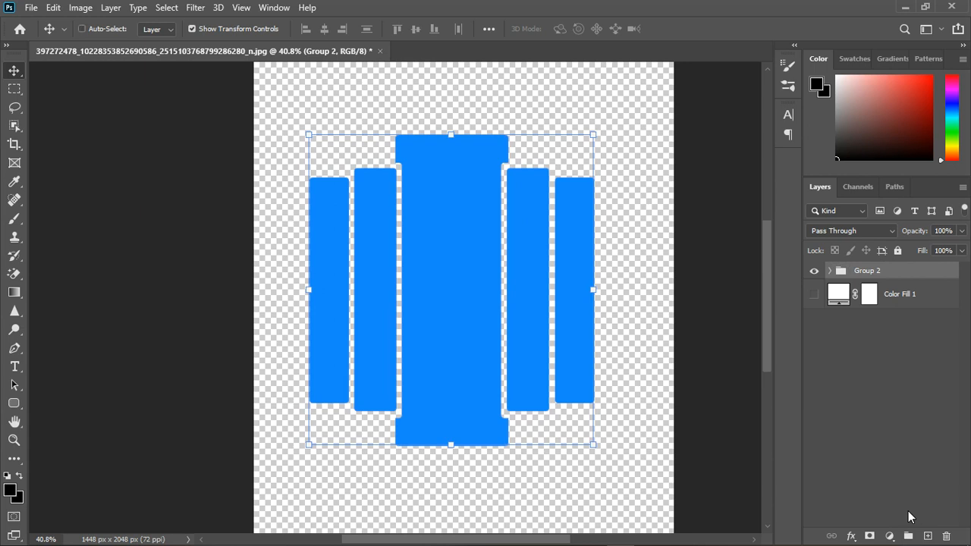
# - Stamp the visible panels into a new layer above their hidden group and bring in the portrait photo visibly on top
pyautogui.hotkey('ctrl', 'alt', 'shift', 'e')
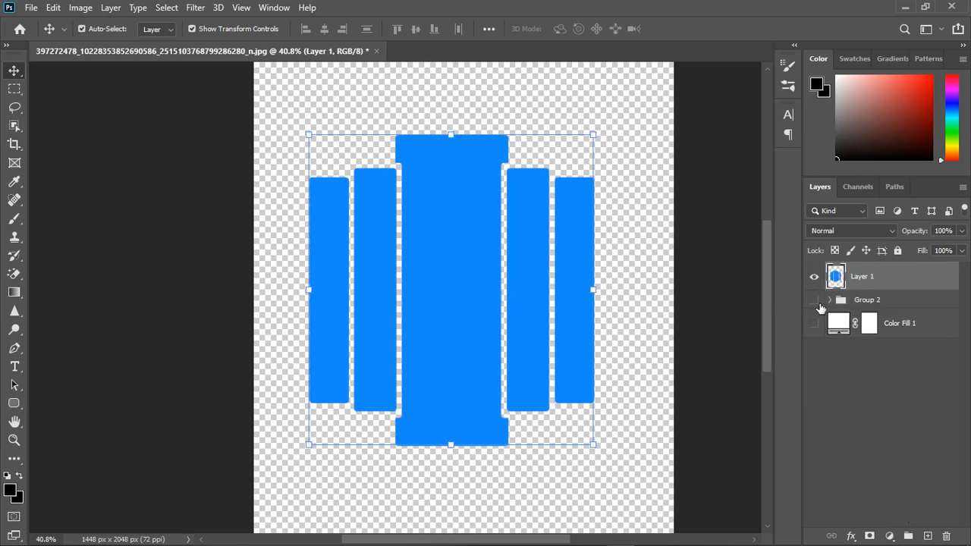
pyautogui.moveTo(441, 305)
pyautogui.mouseDown()
pyautogui.moveTo(464, 305)
pyautogui.moveTo(455, 306)
pyautogui.mouseUp()
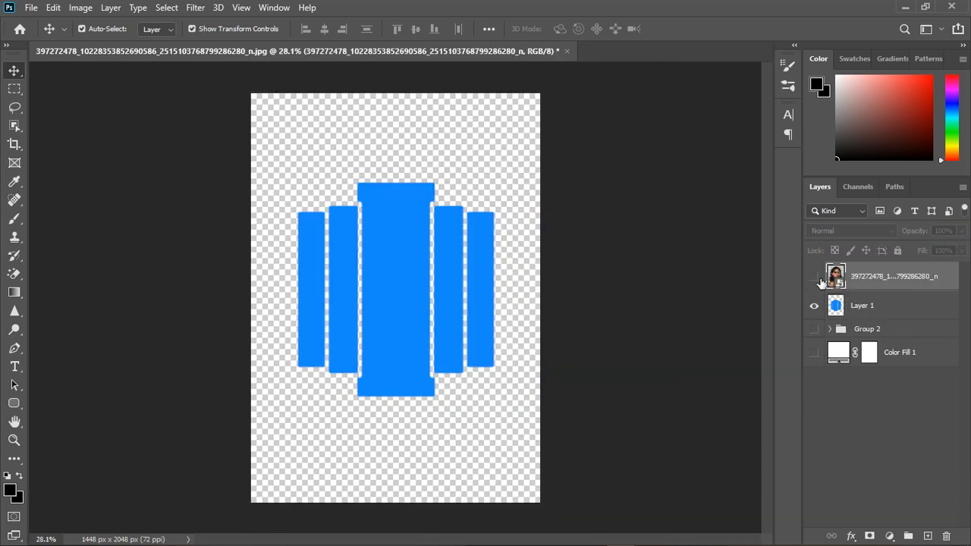
pyautogui.click(815, 277)
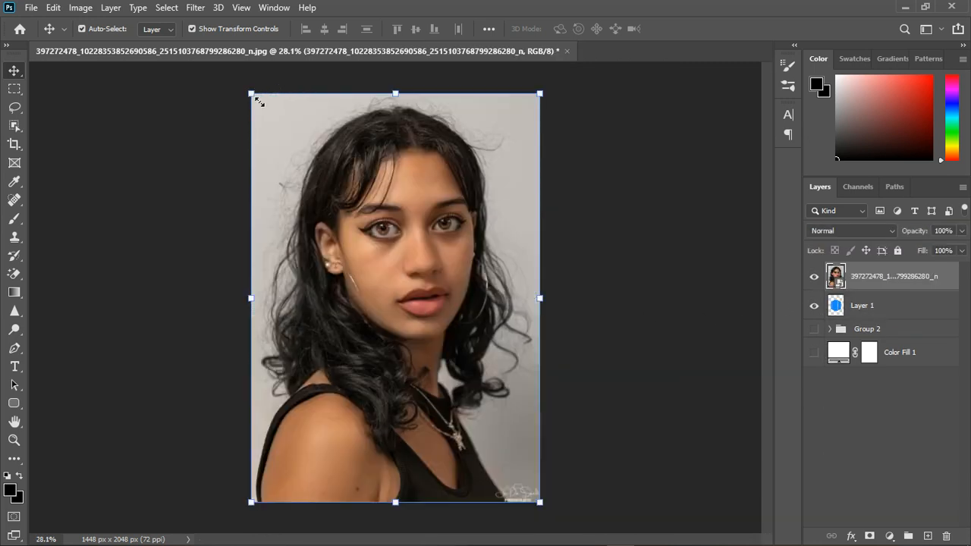
# - Scale the portrait photo to about 62.03% over the panels and lower its opacity to 52%
pyautogui.moveTo(259, 102); pyautogui.dragTo(337, 167)
pyautogui.moveTo(539, 501); pyautogui.dragTo(449, 439)
pyautogui.click(961, 230)
pyautogui.moveTo(960, 249); pyautogui.dragTo(929, 258)
pyautogui.click(578, 398)
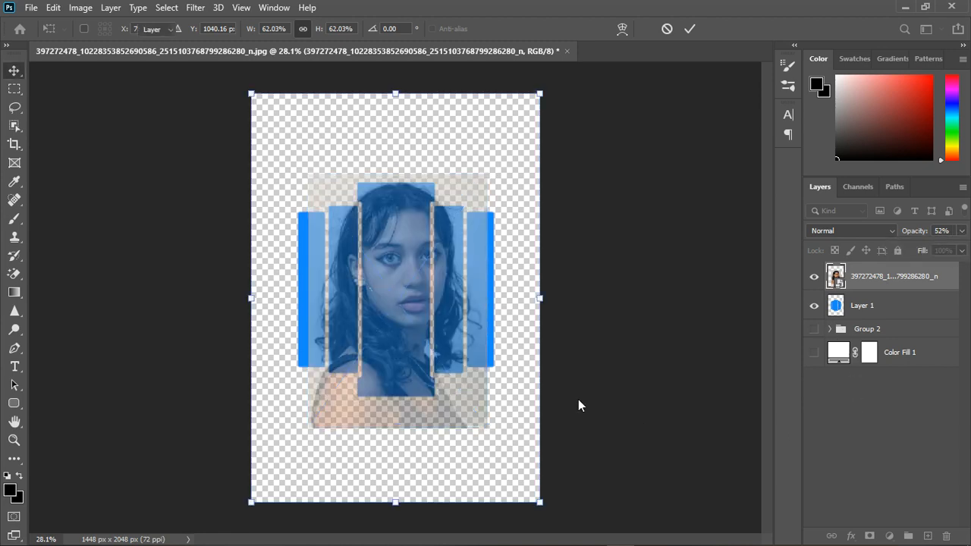
# - Hide the portrait photo and enlarge the merged panel shapes on Layer 1 proportionally about their centre
pyautogui.click(814, 276)
pyautogui.click(883, 305)
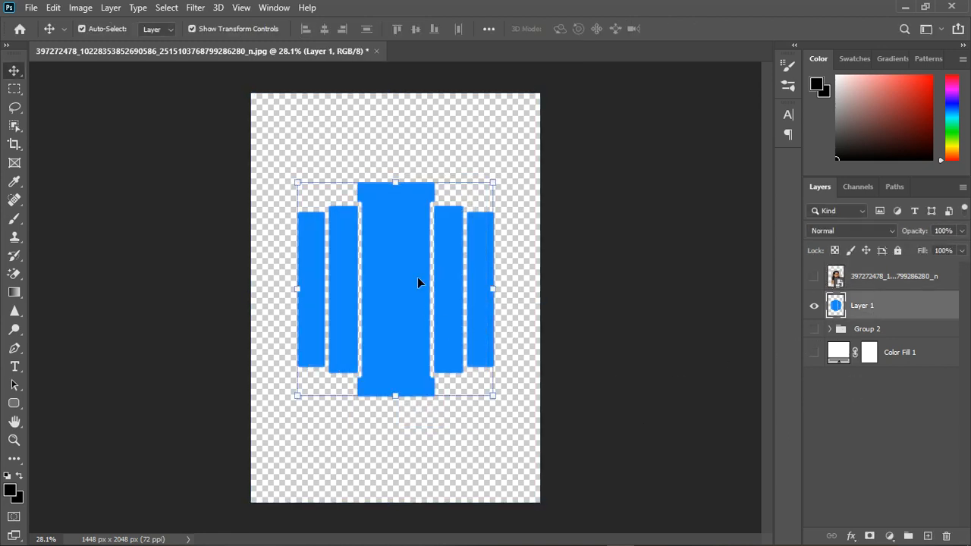
pyautogui.moveTo(301, 189); pyautogui.dragTo(284, 166)
pyautogui.click(703, 28)
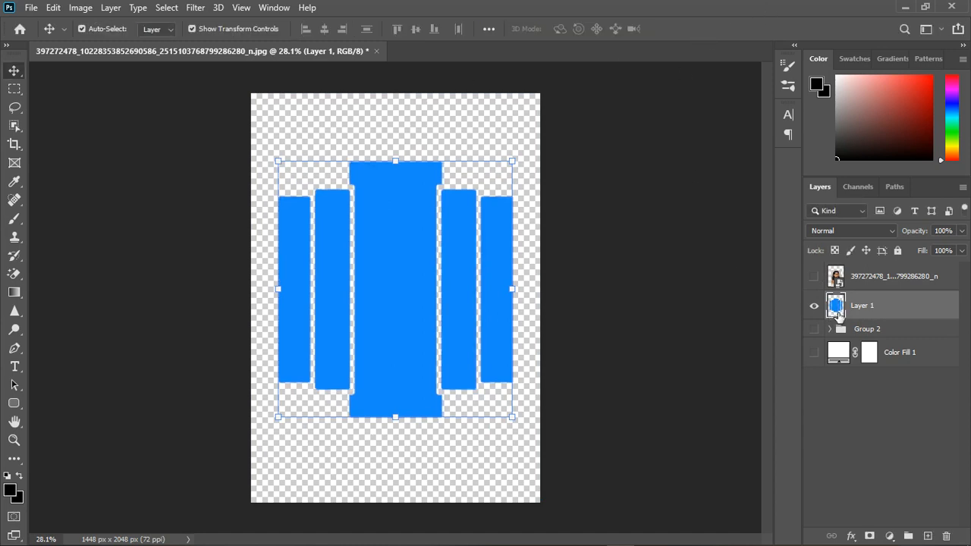
# - Show the portrait photo again and scale it to about 86.78% so it covers the enlarged panels
pyautogui.click(815, 277)
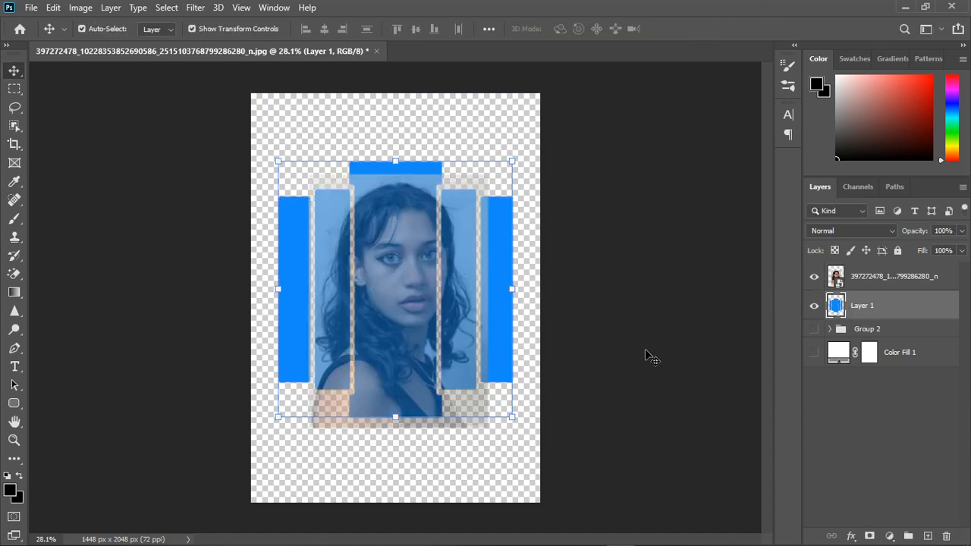
pyautogui.click(383, 309)
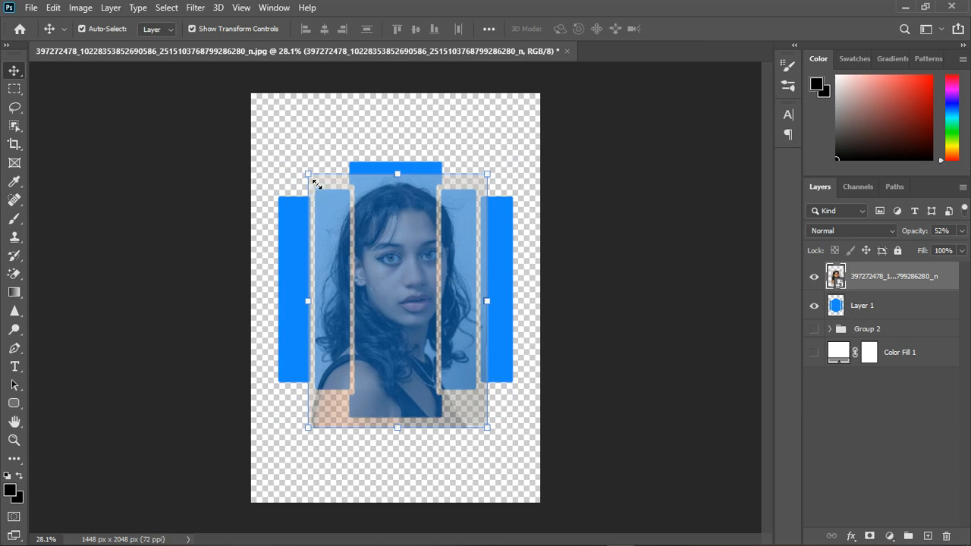
pyautogui.moveTo(307, 176); pyautogui.dragTo(253, 139)
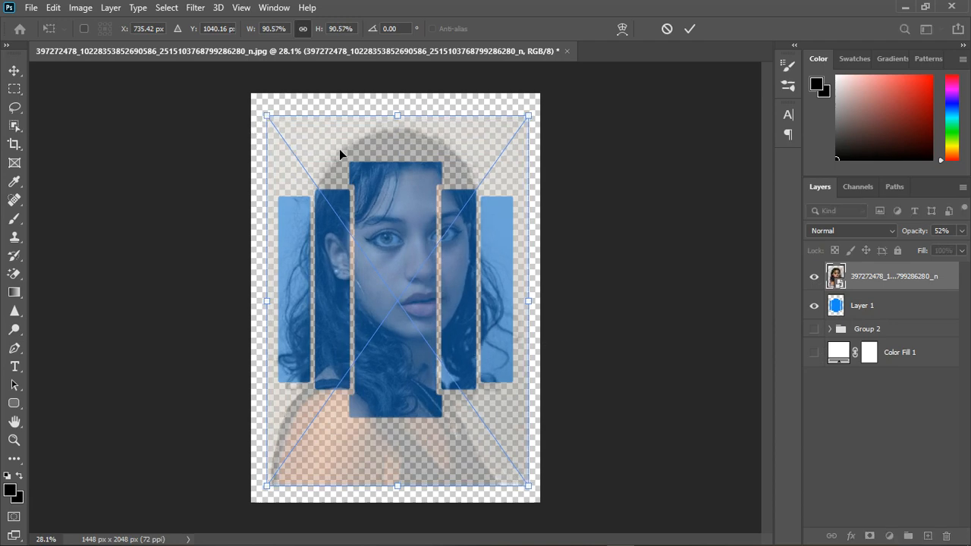
pyautogui.moveTo(415, 154)
pyautogui.mouseDown()
pyautogui.moveTo(421, 177)
pyautogui.moveTo(413, 172)
pyautogui.mouseUp()
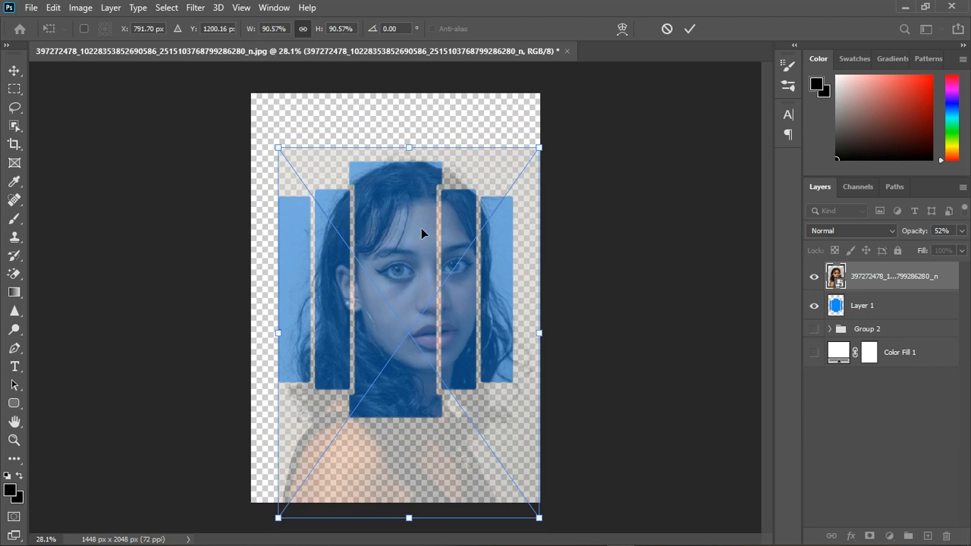
pyautogui.moveTo(544, 524); pyautogui.dragTo(529, 506)
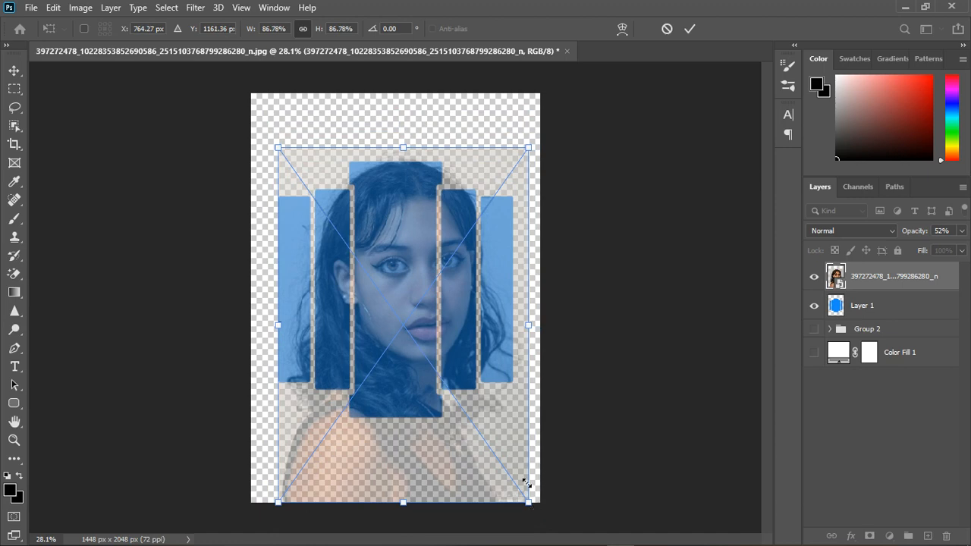
# - Move the photo to about X 796.63 px, Y 1187.10 px over the panels and apply the transform
pyautogui.moveTo(401, 258); pyautogui.dragTo(401, 259)
pyautogui.scroll(2, 400, 259)
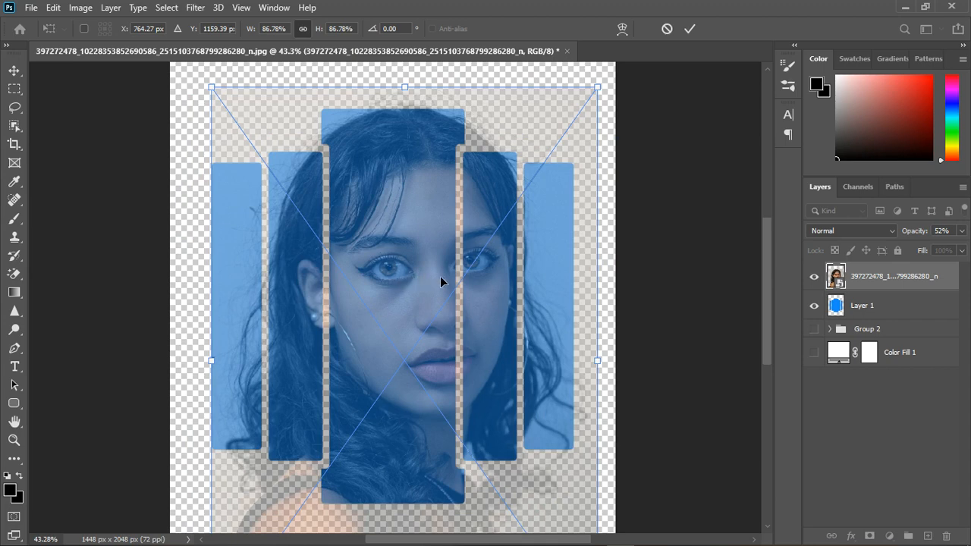
pyautogui.moveTo(411, 285)
pyautogui.mouseDown()
pyautogui.moveTo(428, 286)
pyautogui.moveTo(408, 293)
pyautogui.moveTo(413, 300)
pyautogui.mouseUp()
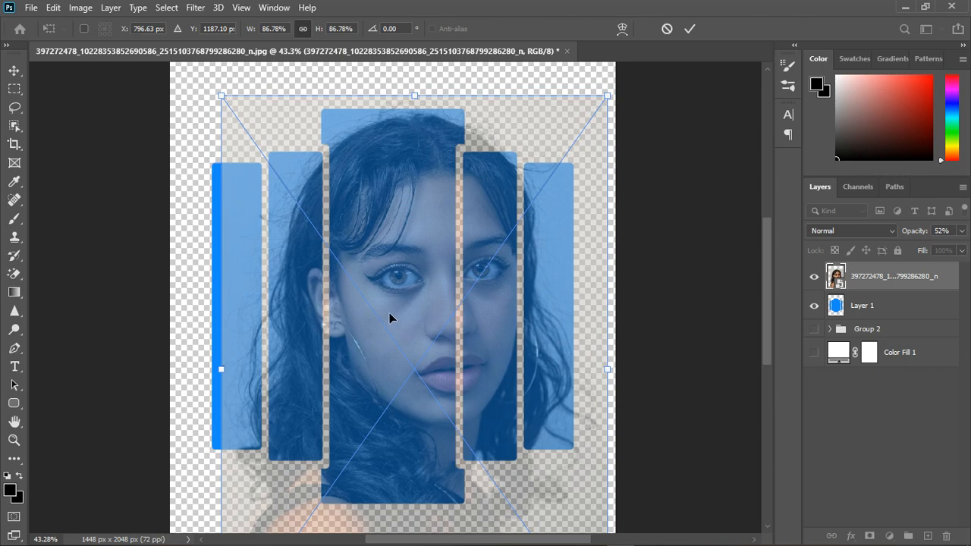
pyautogui.click(690, 36)
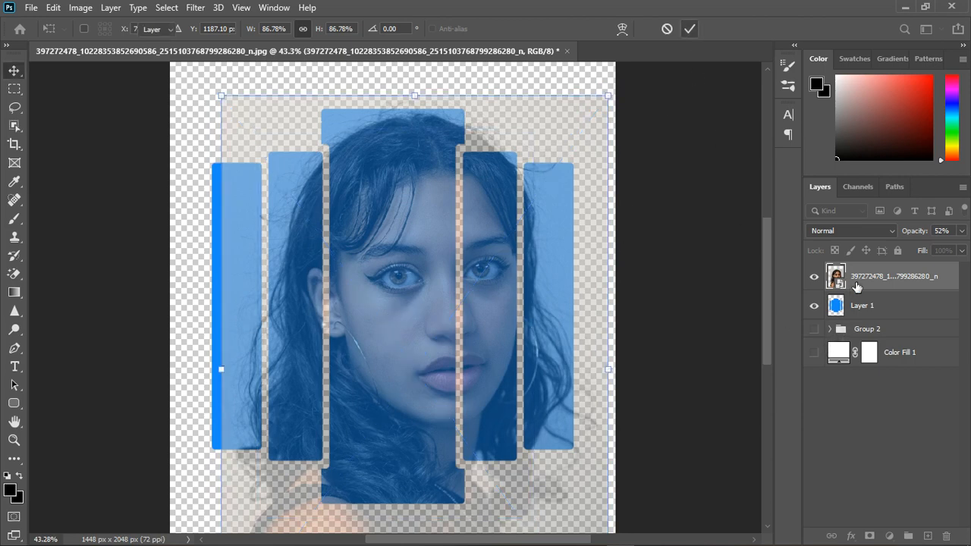
# - Hide the portrait photo layer to leave only the blue panels in view
pyautogui.click(814, 276)
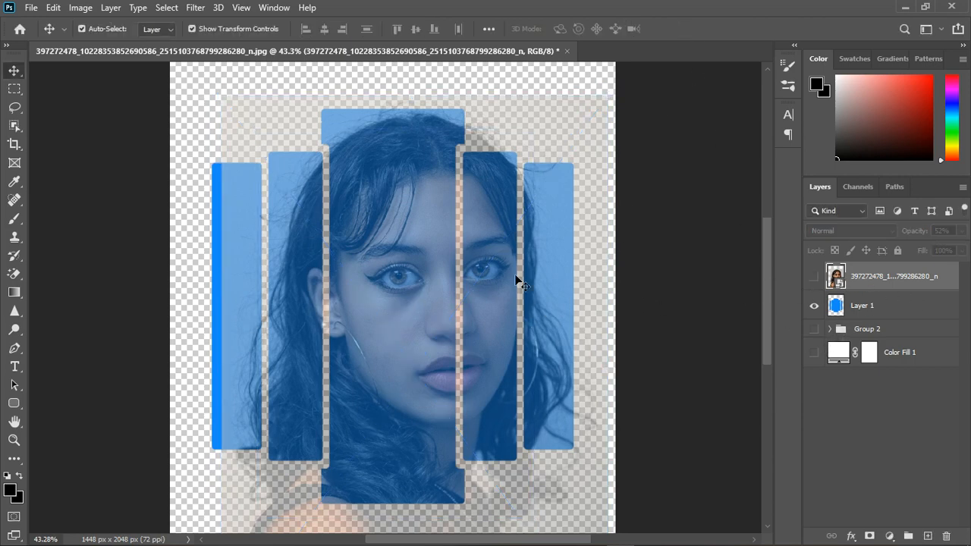
pyautogui.scroll(-3, 434, 240)
pyautogui.scroll(3, 377, 291)
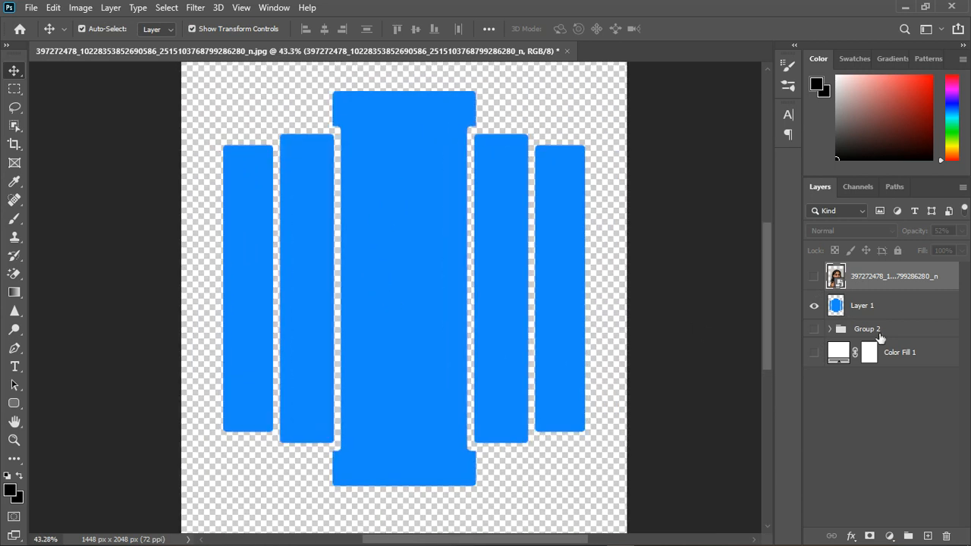
pyautogui.click(897, 314)
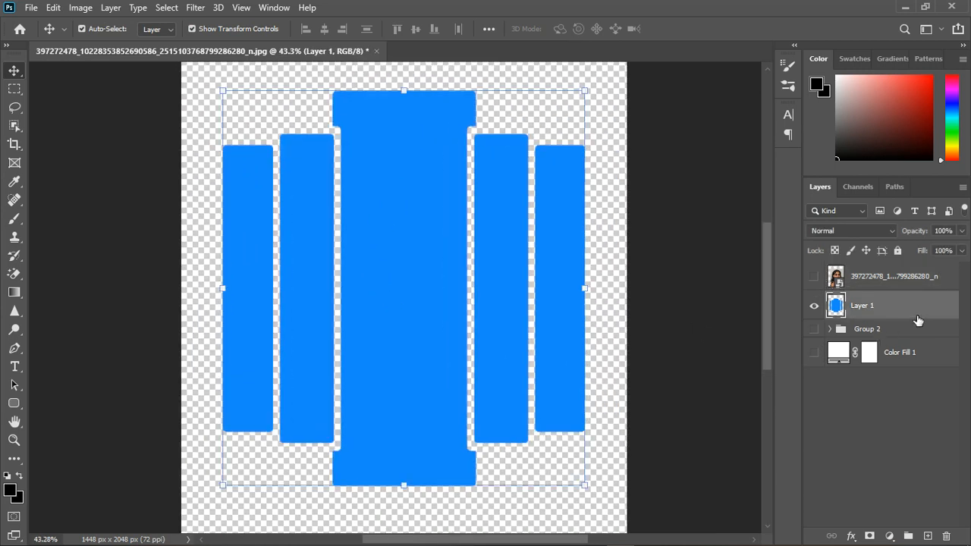
pyautogui.press('h')
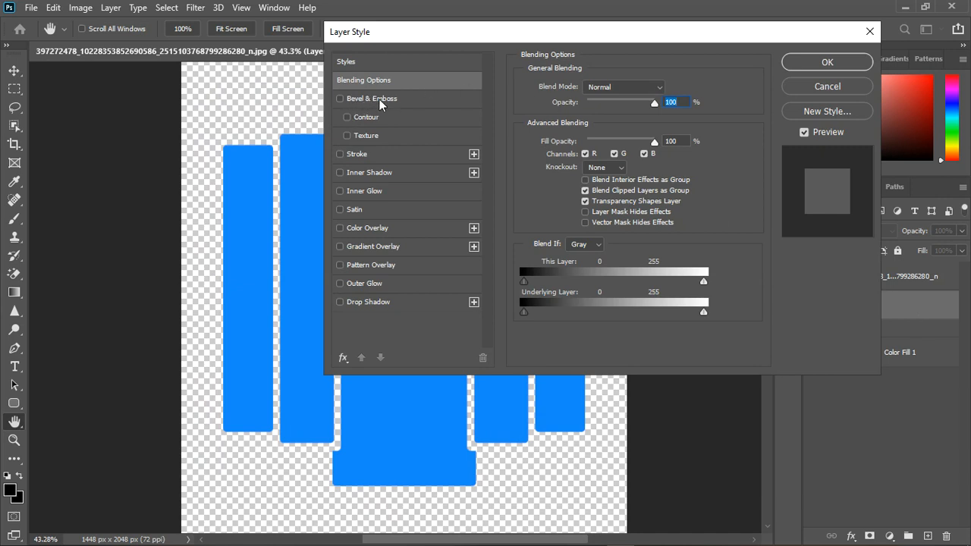
pyautogui.click(364, 116)
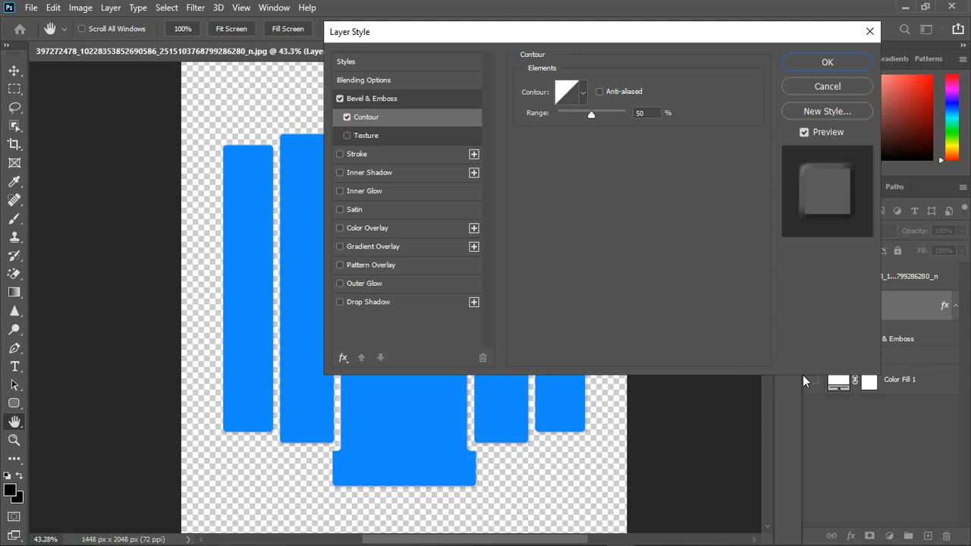
pyautogui.click(819, 94)
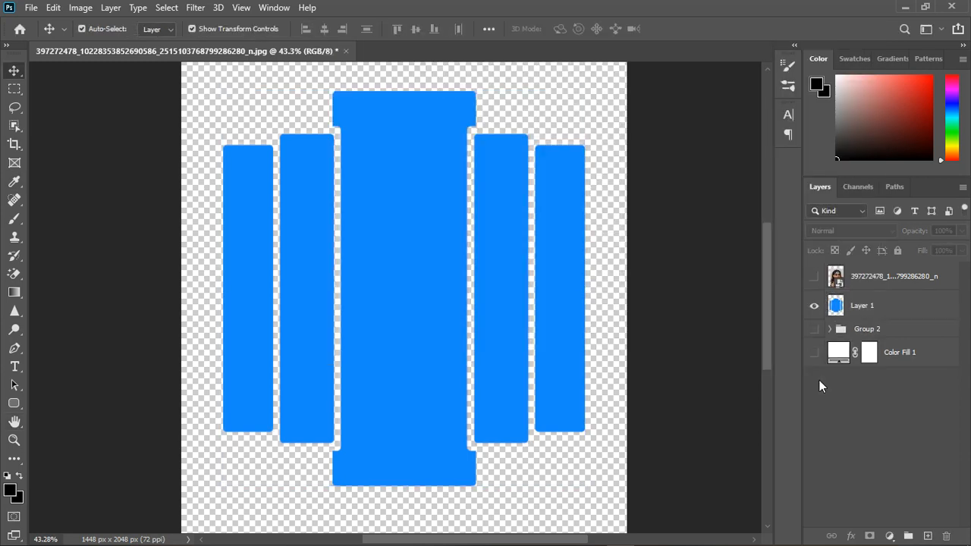
# - Show the Color Fill 1 background and enable Bevel & Emboss with Contour in Layer 1's layer style
pyautogui.click(815, 352)
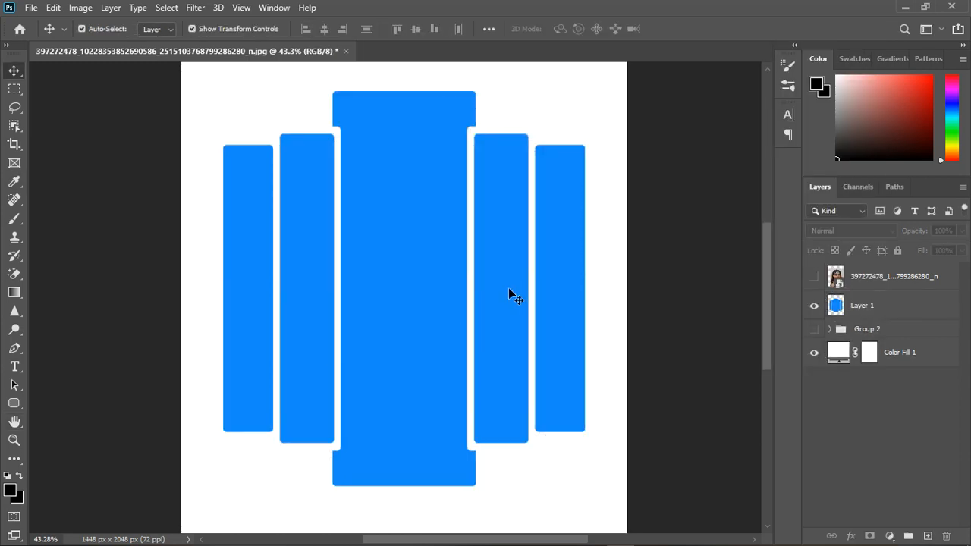
pyautogui.scroll(-1, 508, 287)
pyautogui.click(897, 315)
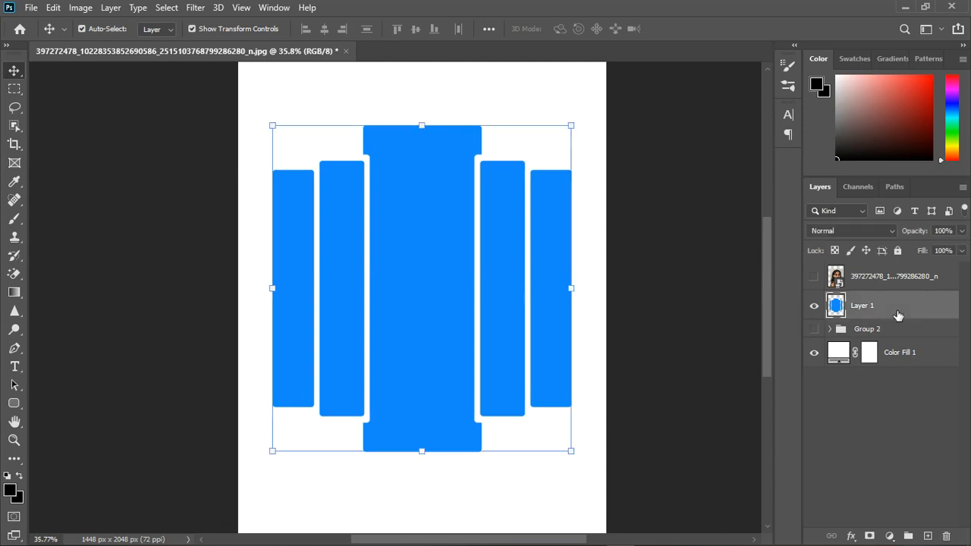
pyautogui.doubleClick(897, 314)
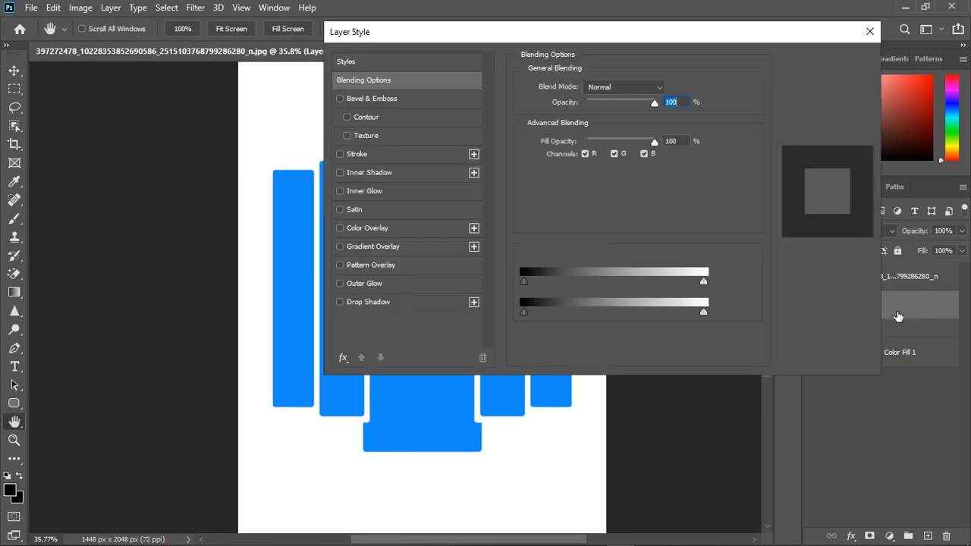
pyautogui.moveTo(567, 38); pyautogui.dragTo(729, 112)
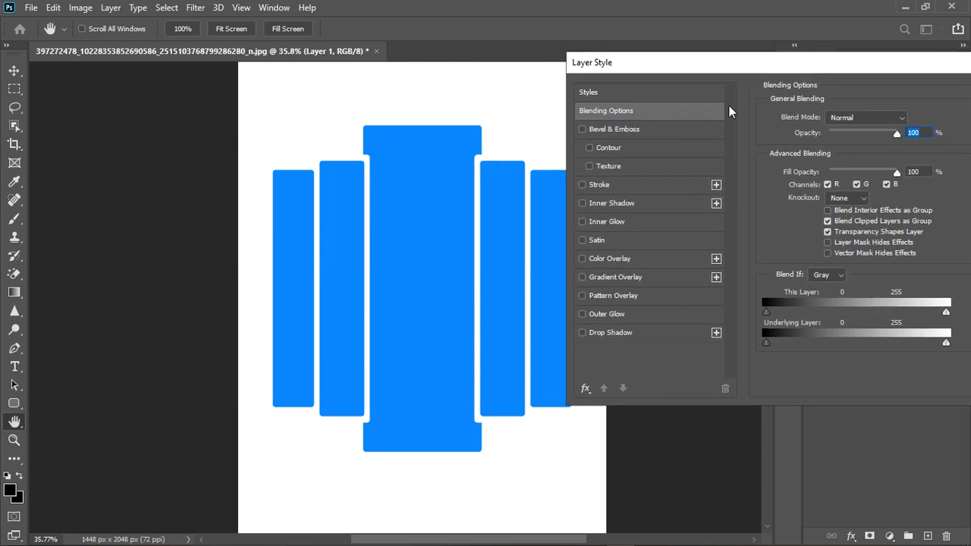
pyautogui.click(643, 150)
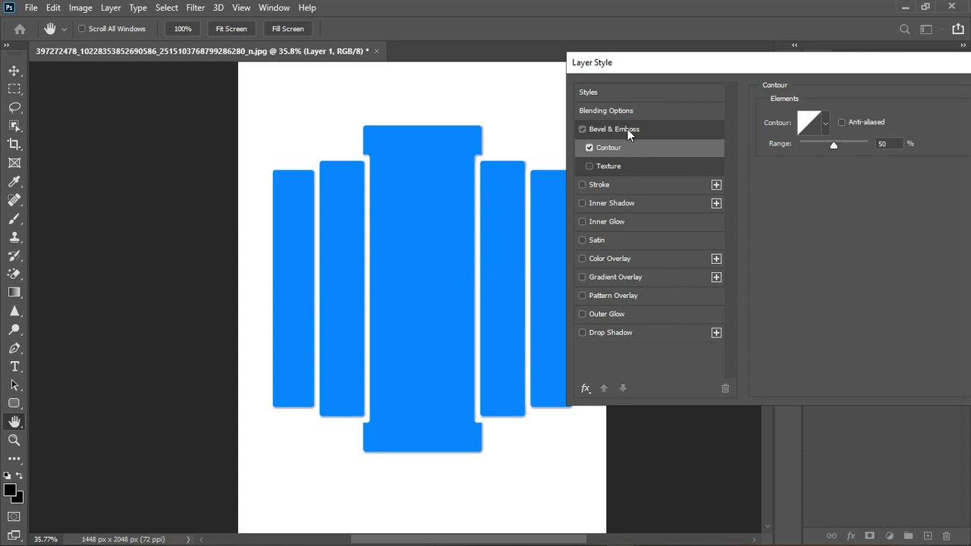
pyautogui.click(596, 131)
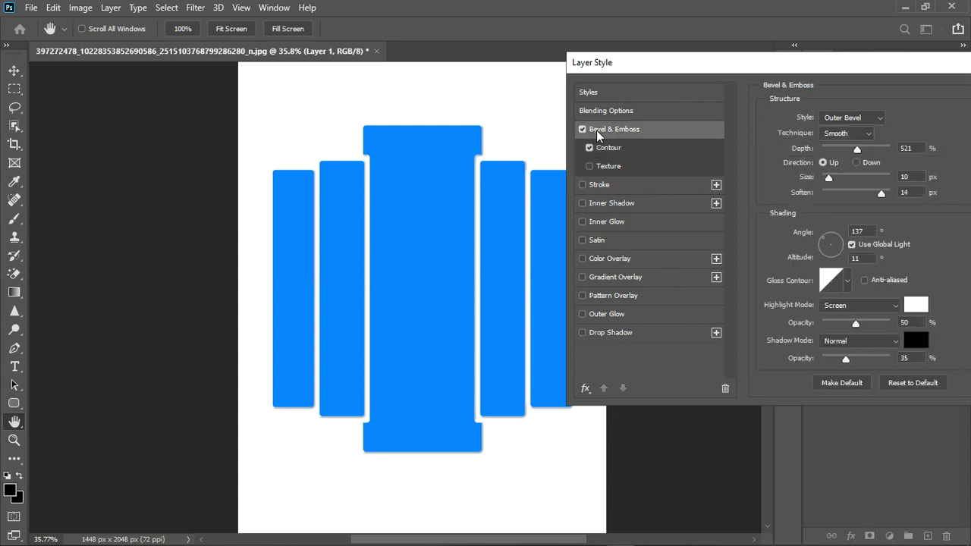
# - Choose Outer Bevel as the bevel style and review its structure and shading settings
pyautogui.click(877, 119)
pyautogui.click(869, 131)
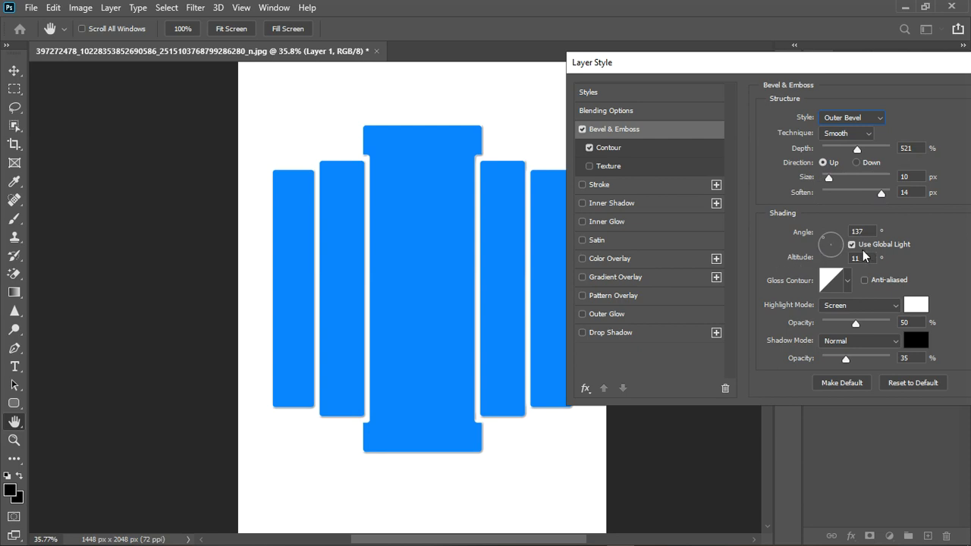
pyautogui.moveTo(878, 66); pyautogui.dragTo(807, 58)
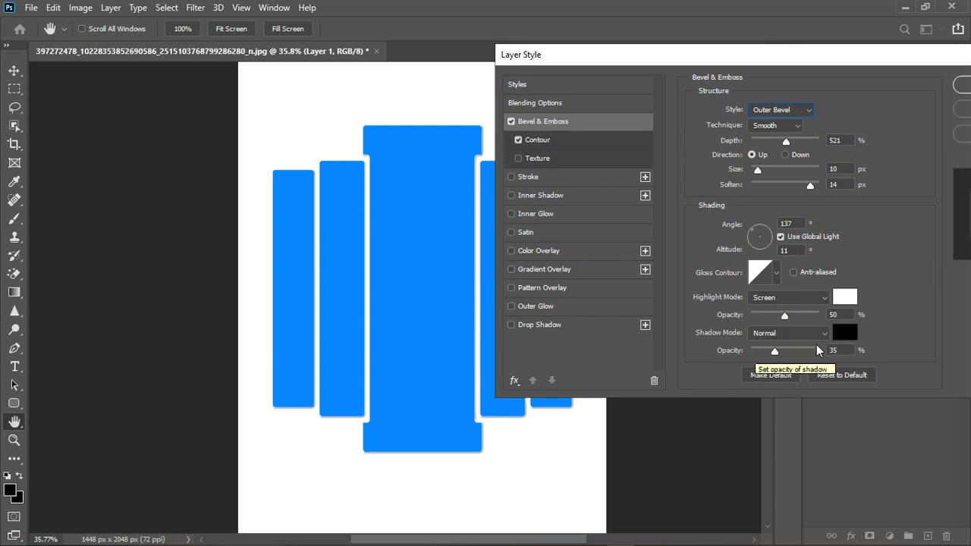
pyautogui.moveTo(878, 62); pyautogui.dragTo(863, 58)
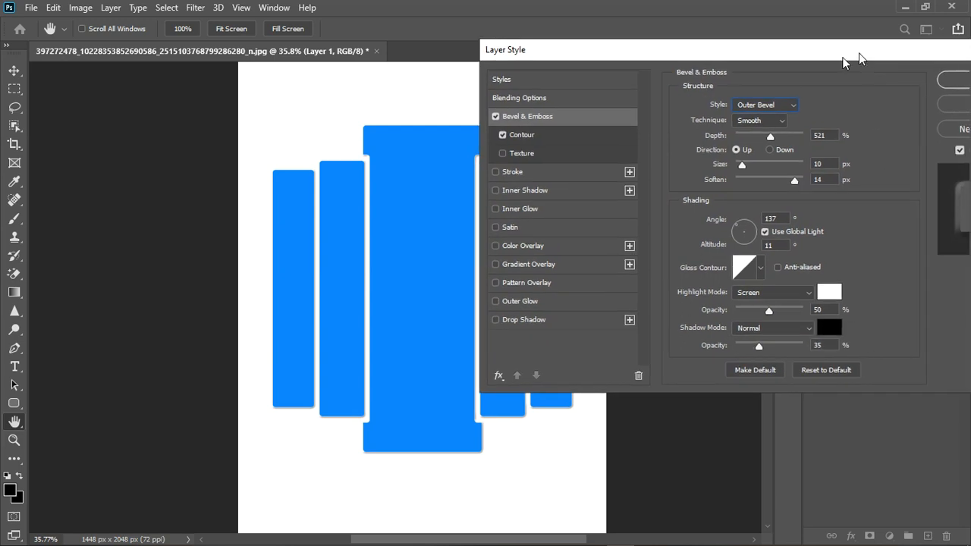
# - Add a Drop Shadow to the panels on Layer 1 and apply the layer style
pyautogui.click(517, 319)
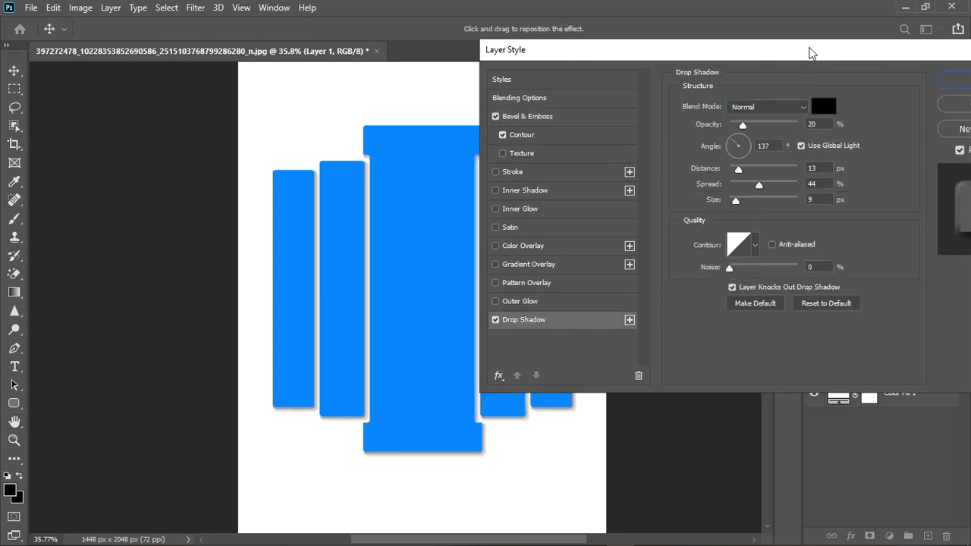
pyautogui.moveTo(809, 52); pyautogui.dragTo(776, 48)
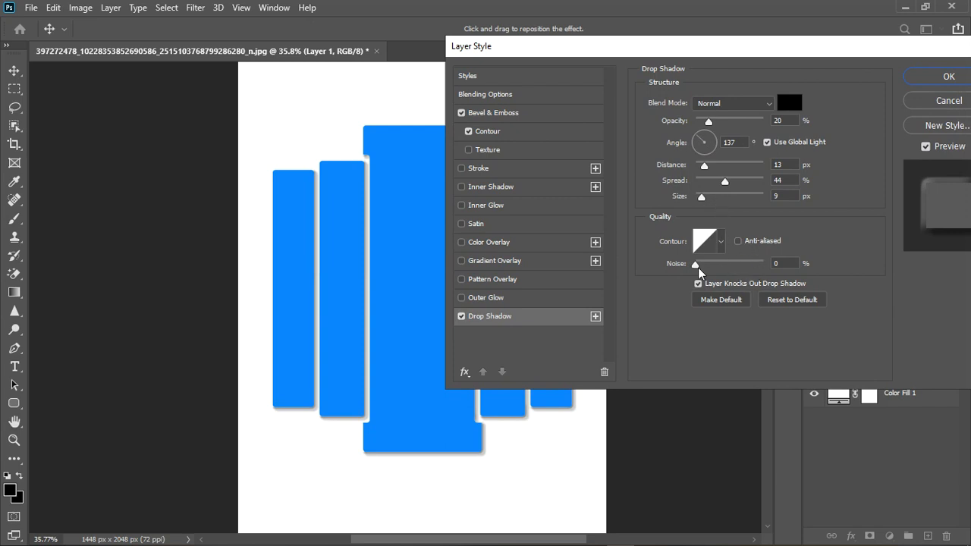
pyautogui.click(947, 77)
pyautogui.scroll(-2, 446, 204)
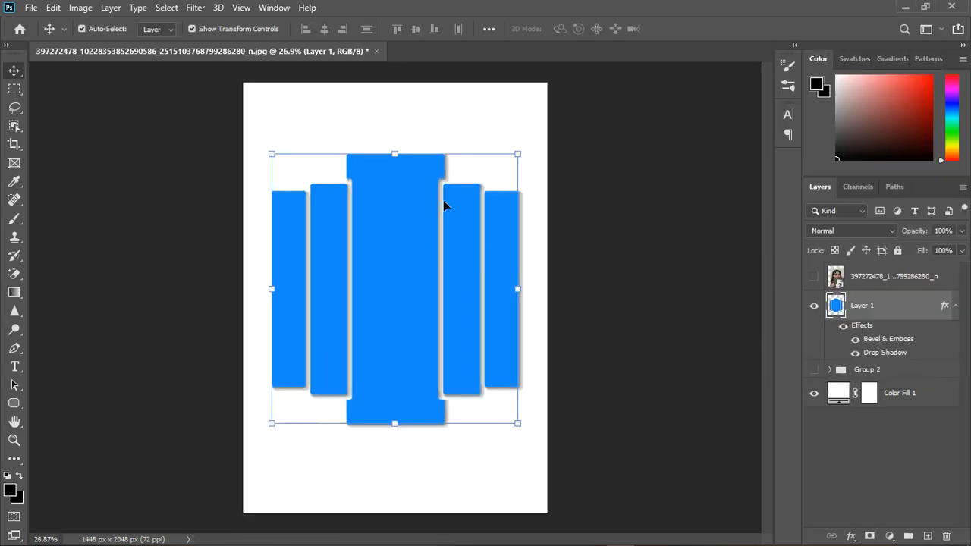
pyautogui.scroll(-1, 433, 200)
pyautogui.scroll(4, 421, 198)
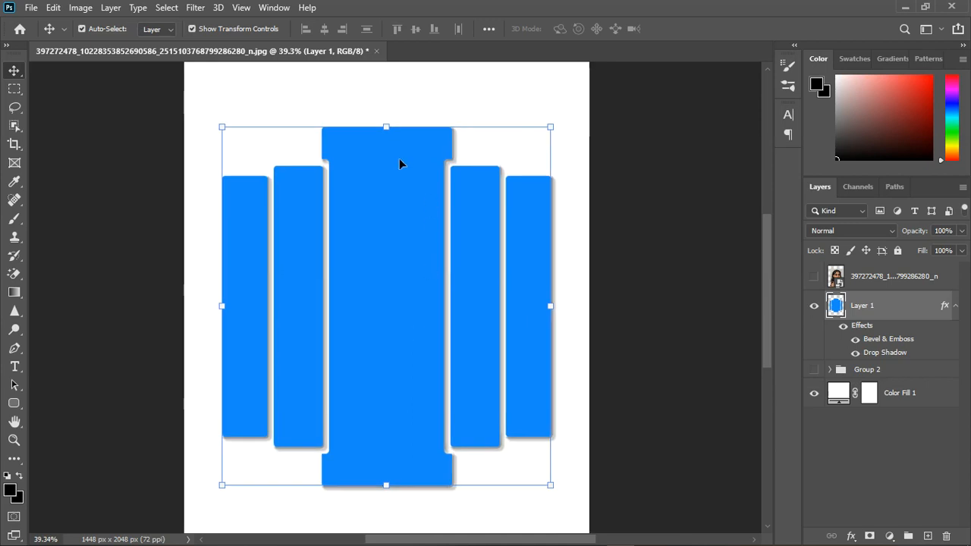
# - Show the portrait photo above the styled panels and raise its opacity to 100%
pyautogui.click(845, 328)
pyautogui.click(813, 276)
pyautogui.click(910, 284)
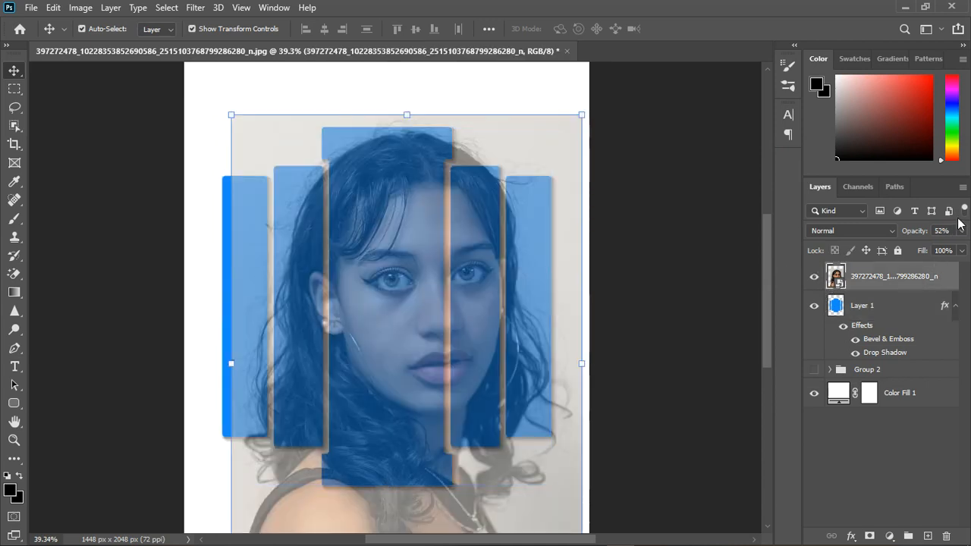
pyautogui.click(961, 230)
pyautogui.moveTo(932, 248); pyautogui.dragTo(969, 255)
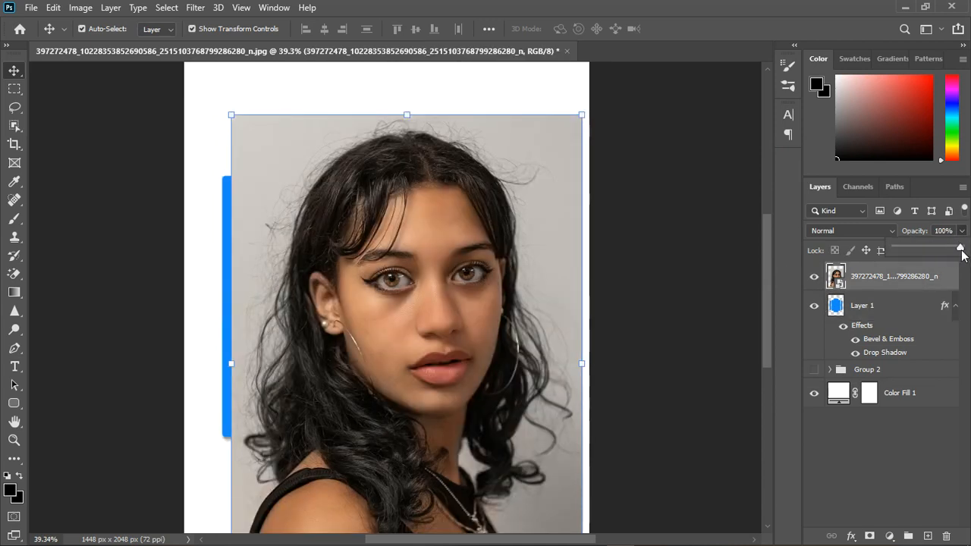
pyautogui.scroll(-5, 514, 214)
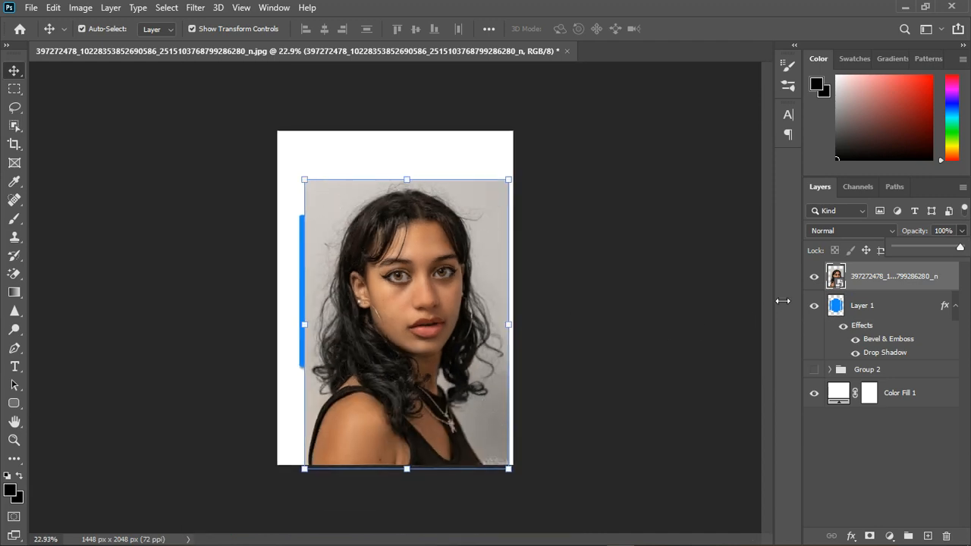
# - Review the Bevel & Emboss settings in Layer 1's layer style and close the dialog
pyautogui.click(899, 313)
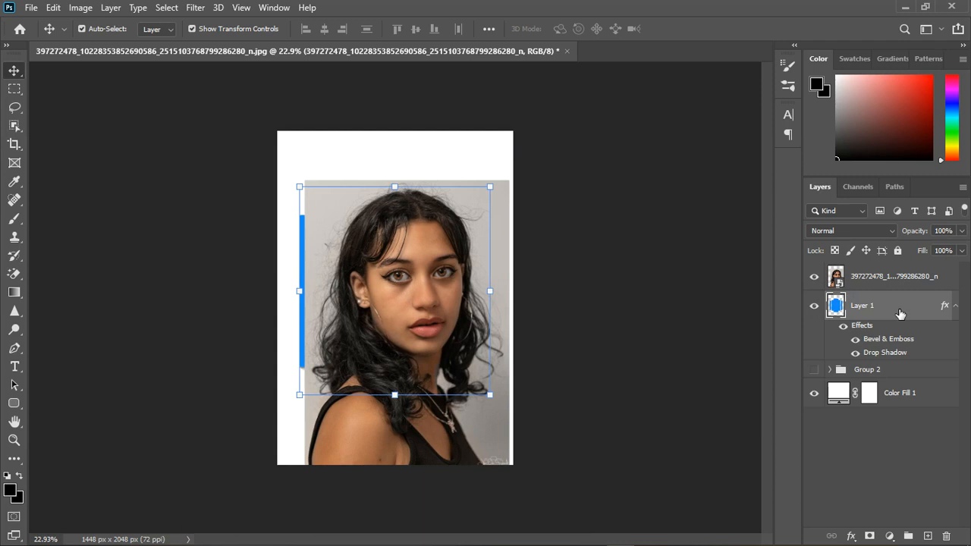
pyautogui.doubleClick(899, 313)
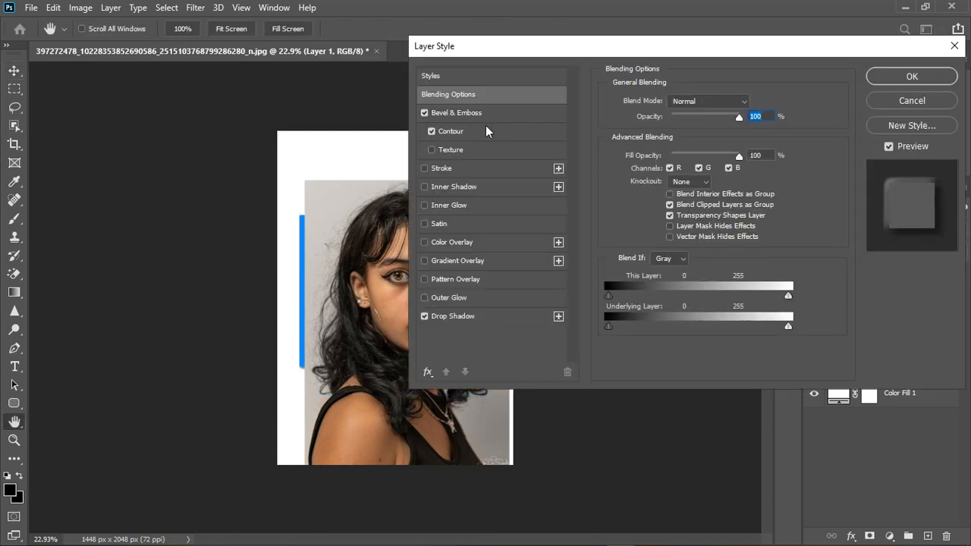
pyautogui.click(482, 112)
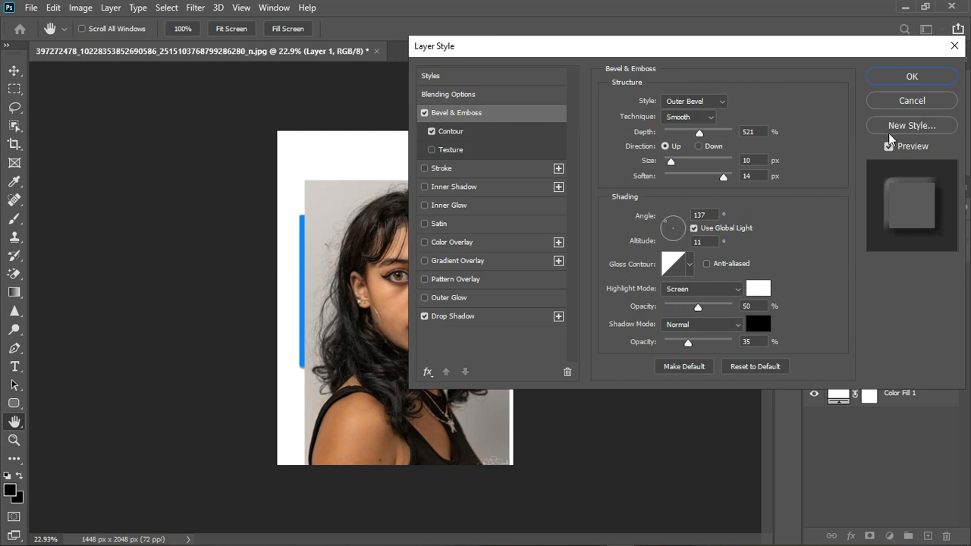
pyautogui.click(911, 76)
pyautogui.press('v')
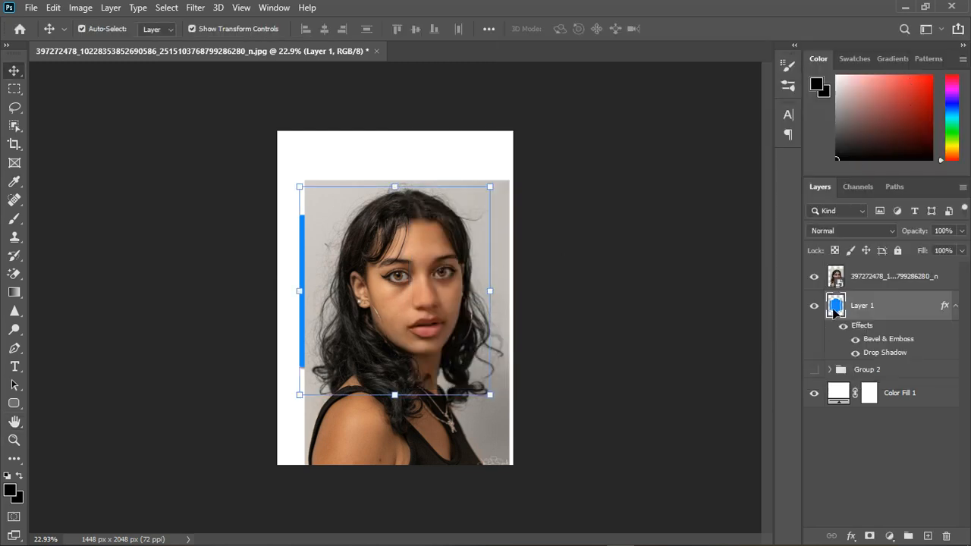
# - Hide the portrait photo to expose the panels and add an empty layer directly above Color Fill 1
pyautogui.scroll(5, 394, 311)
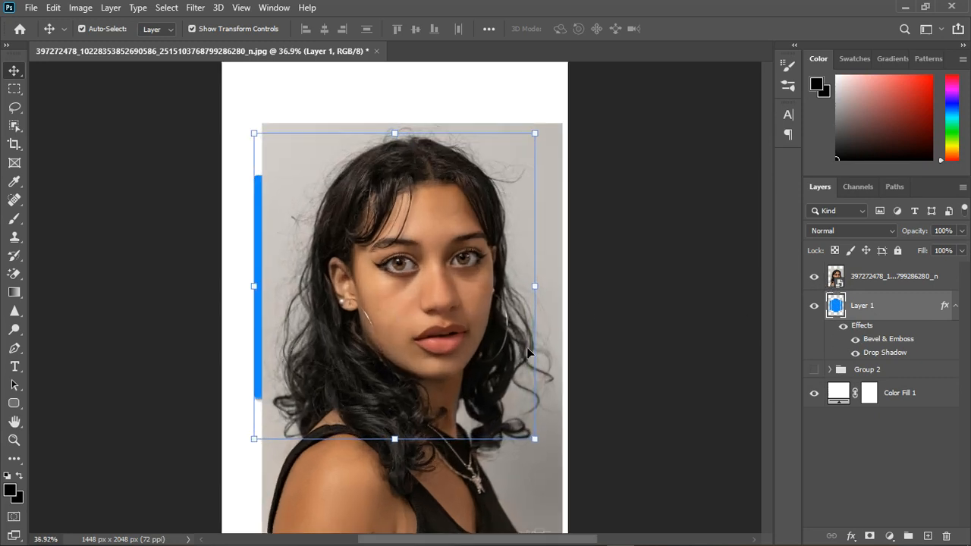
pyautogui.click(814, 276)
pyautogui.scroll(-1, 387, 203)
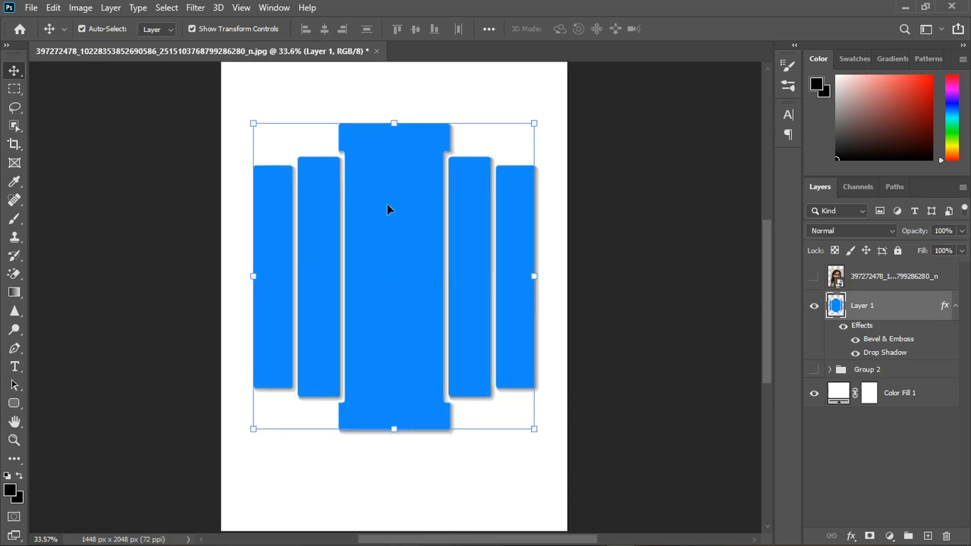
pyautogui.click(915, 391)
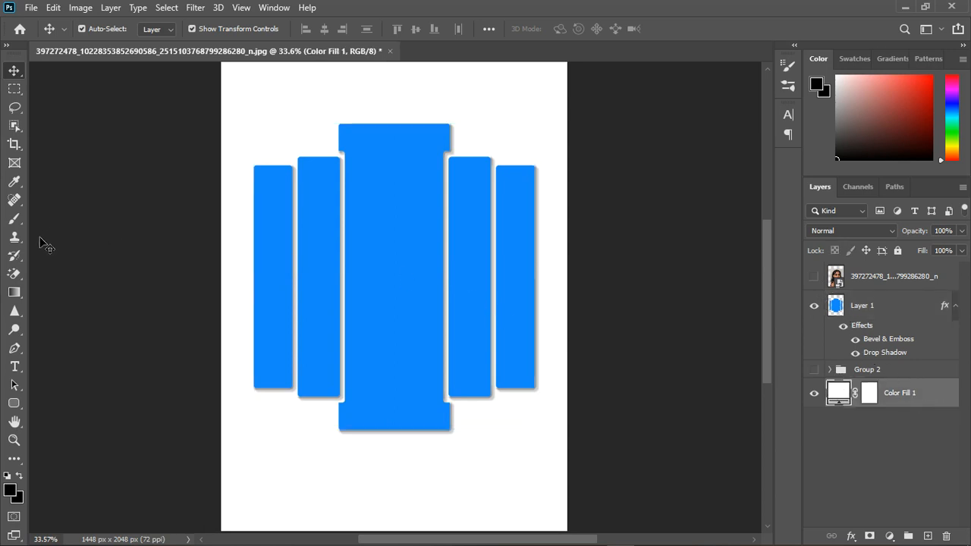
pyautogui.click(927, 536)
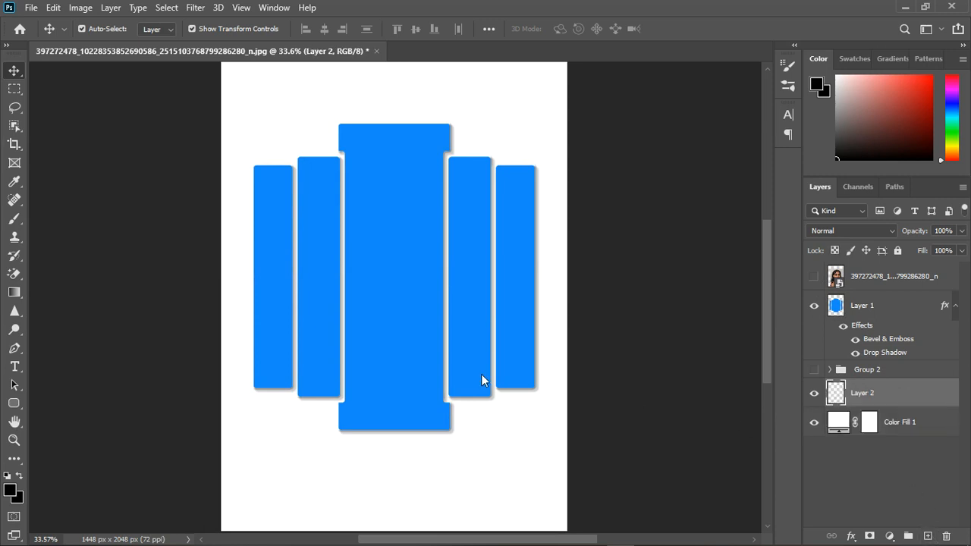
pyautogui.click(16, 294)
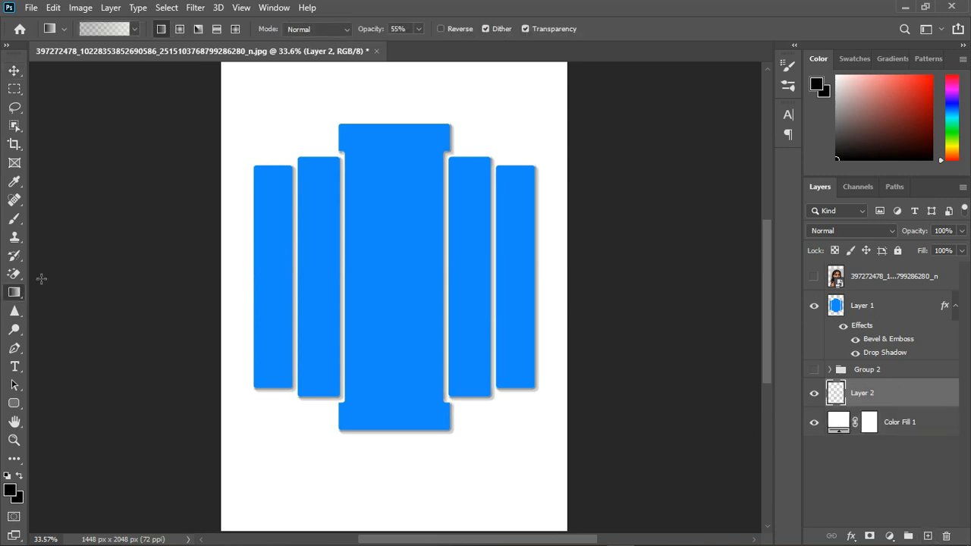
pyautogui.click(112, 30)
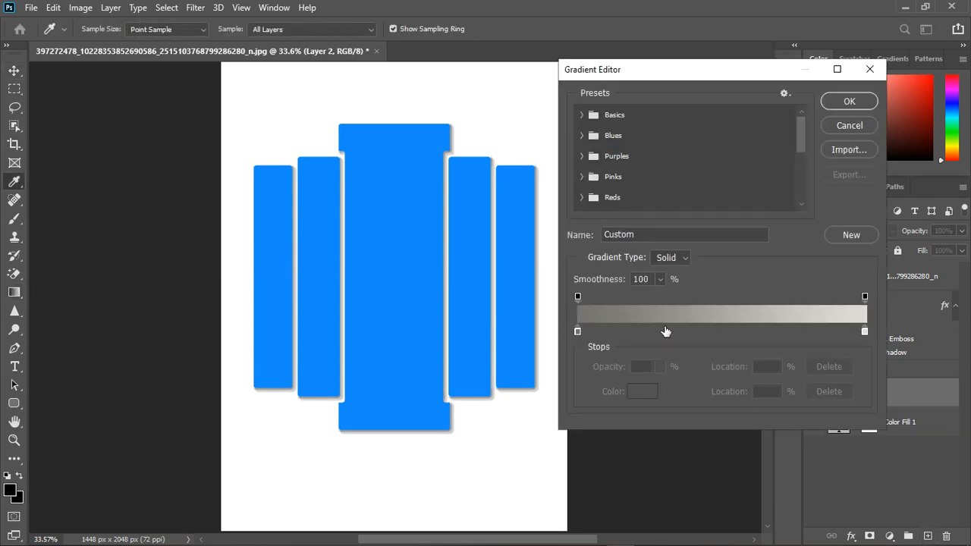
pyautogui.click(843, 121)
# - Show the portrait photo, duplicate its layer and hide the original
pyautogui.click(814, 276)
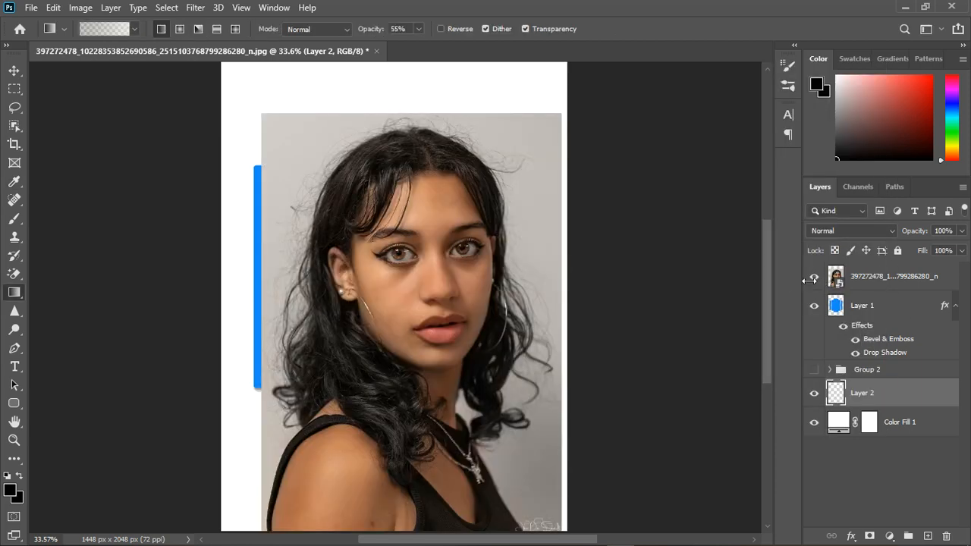
pyautogui.scroll(-1, 370, 176)
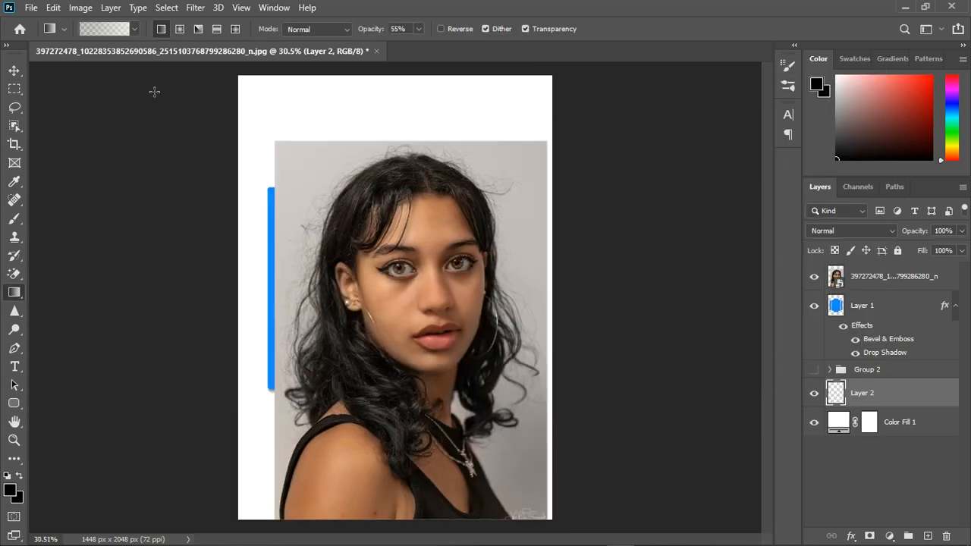
pyautogui.click(14, 70)
pyautogui.click(911, 281)
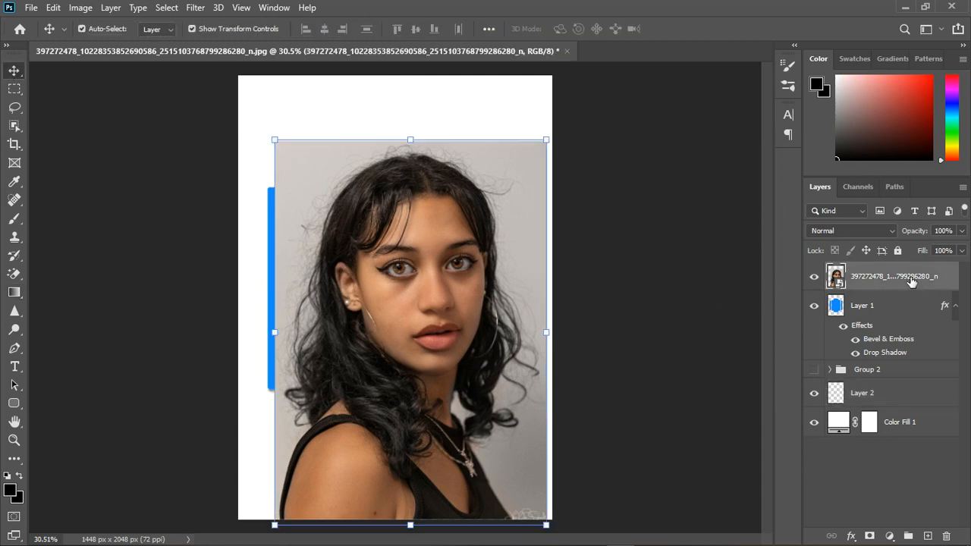
pyautogui.hotkey('ctrl', 'j')
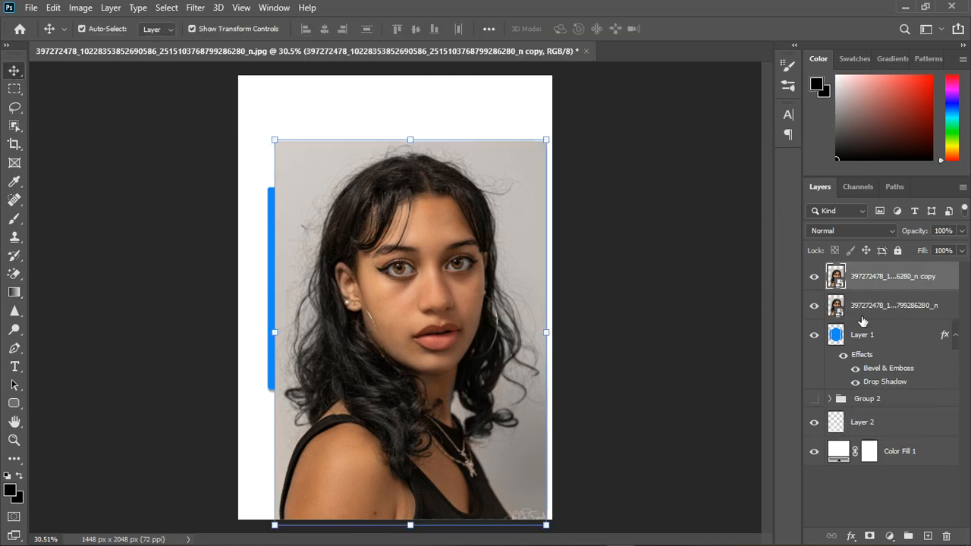
pyautogui.click(816, 307)
# - Scale the photo copy to about 66% and center it horizontally over the blue panels
pyautogui.moveTo(552, 533); pyautogui.dragTo(488, 441)
pyautogui.moveTo(413, 249)
pyautogui.mouseDown()
pyautogui.moveTo(414, 211)
pyautogui.moveTo(403, 236)
pyautogui.mouseUp()
pyautogui.press('Return')
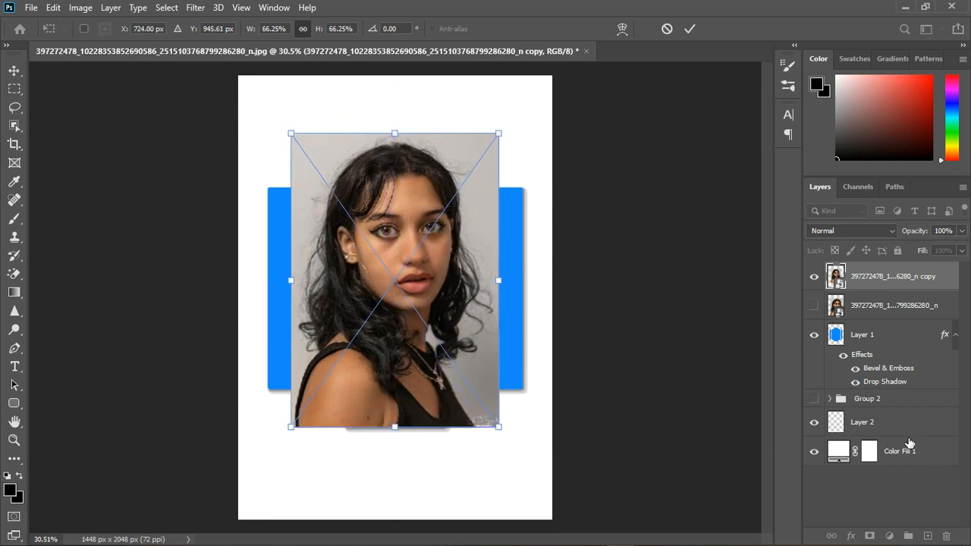
pyautogui.press('v')
# - Select Layer 2 and load the Black, White preset from Basics into the Gradient tool
pyautogui.click(830, 422)
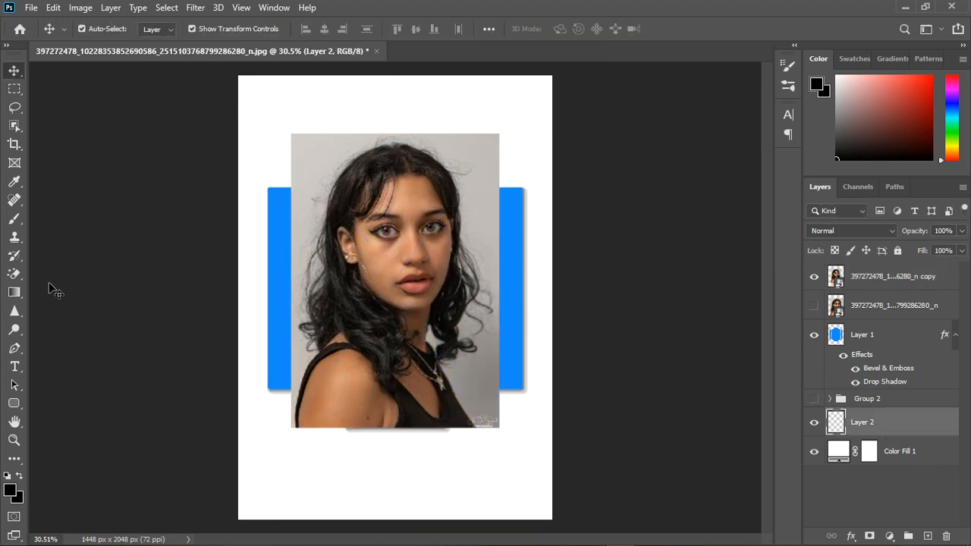
pyautogui.click(24, 294)
pyautogui.click(96, 33)
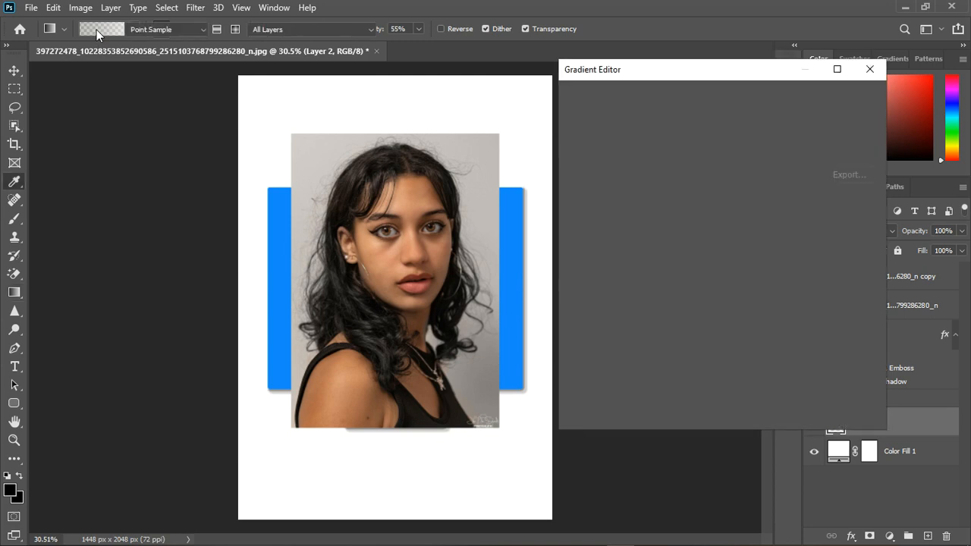
pyautogui.click(591, 116)
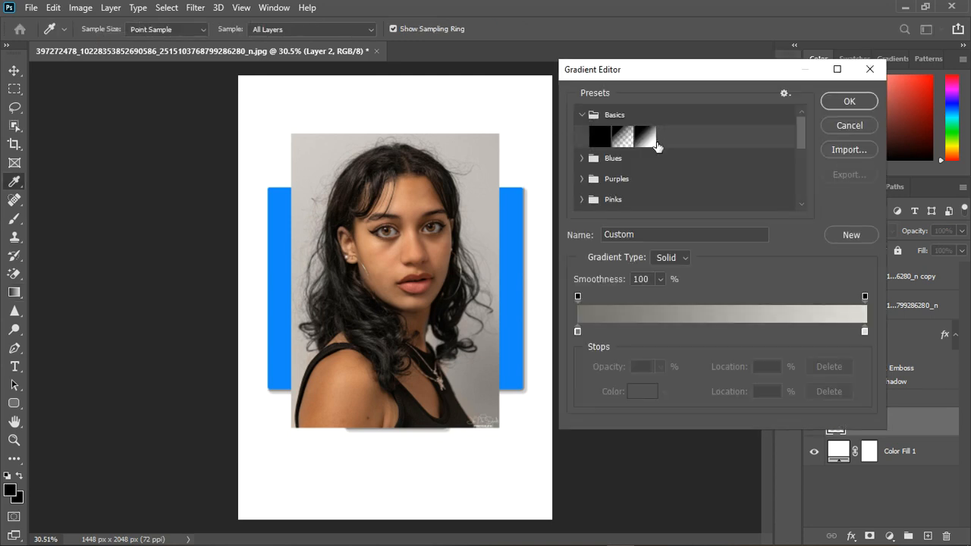
pyautogui.click(653, 142)
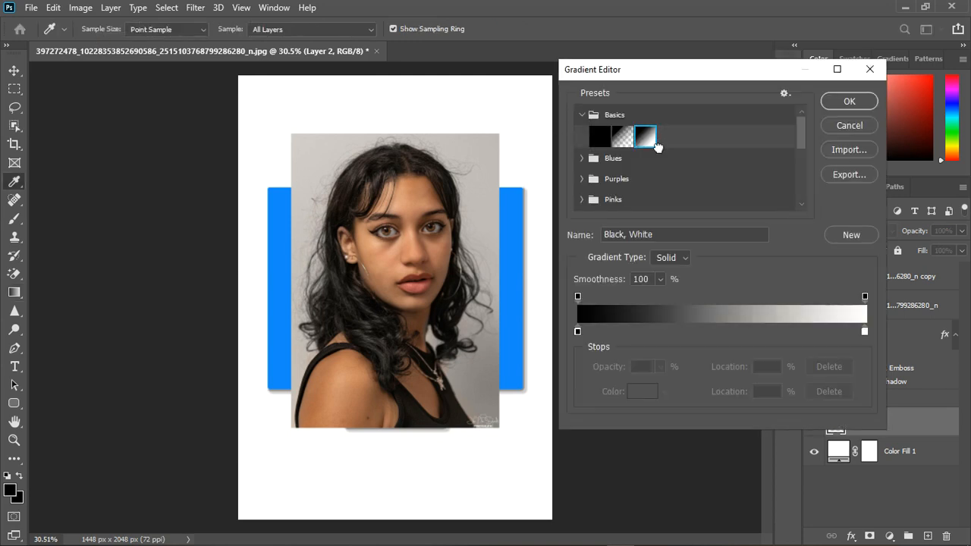
# - Recolor the gradient's black stop to grey 827e7a, sampled from the photo's backdrop and adjusted in brightness
pyautogui.doubleClick(577, 332)
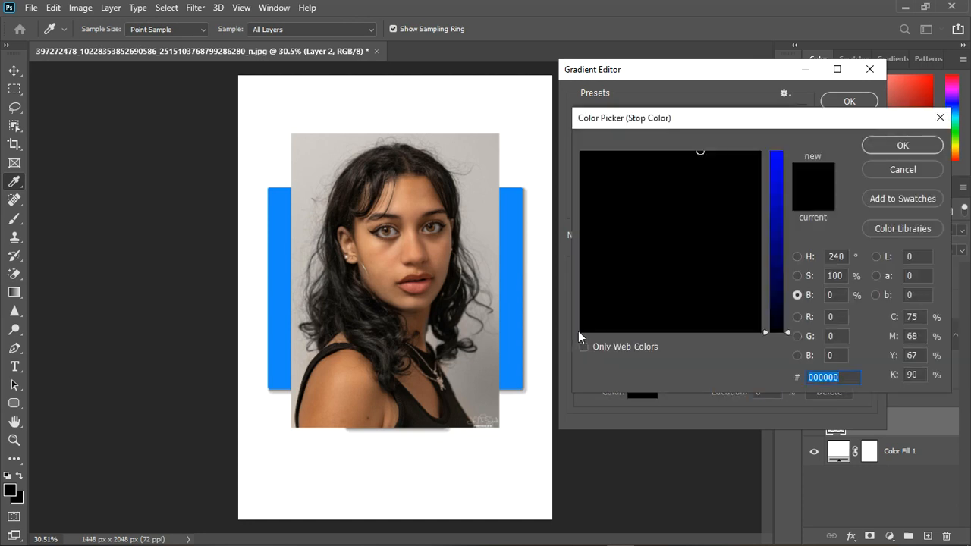
pyautogui.click(501, 408)
pyautogui.moveTo(787, 224); pyautogui.dragTo(787, 239)
pyautogui.click(878, 147)
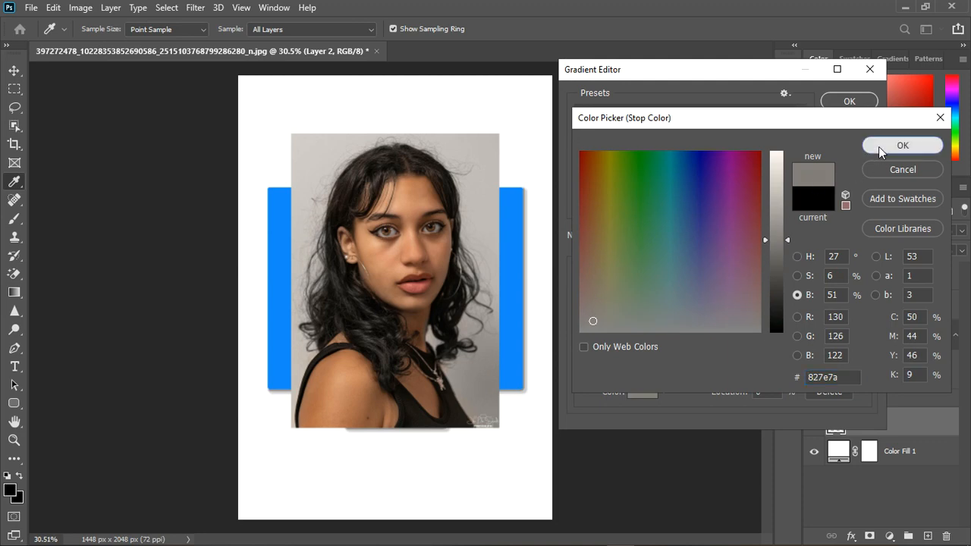
# - Recolor the gradient's white stop from the photo's light backdrop, brighten the sampled cec9c5 slightly, and accept the gradient
pyautogui.doubleClick(864, 331)
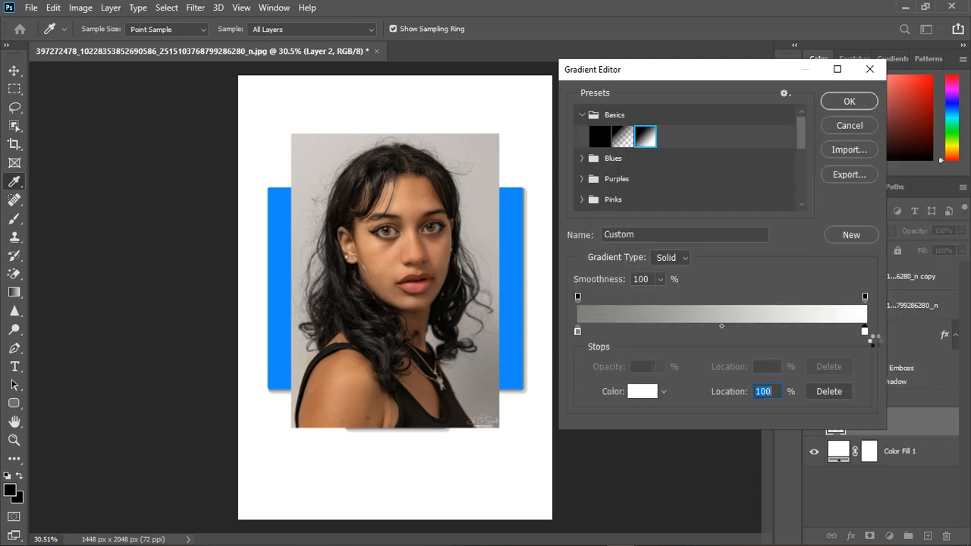
pyautogui.click(303, 145)
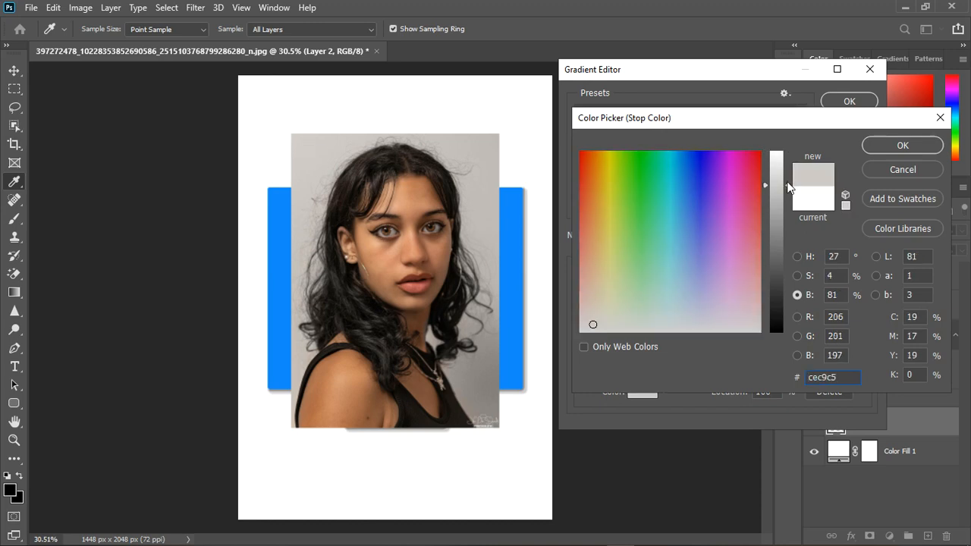
pyautogui.moveTo(788, 186); pyautogui.dragTo(800, 170)
pyautogui.click(888, 147)
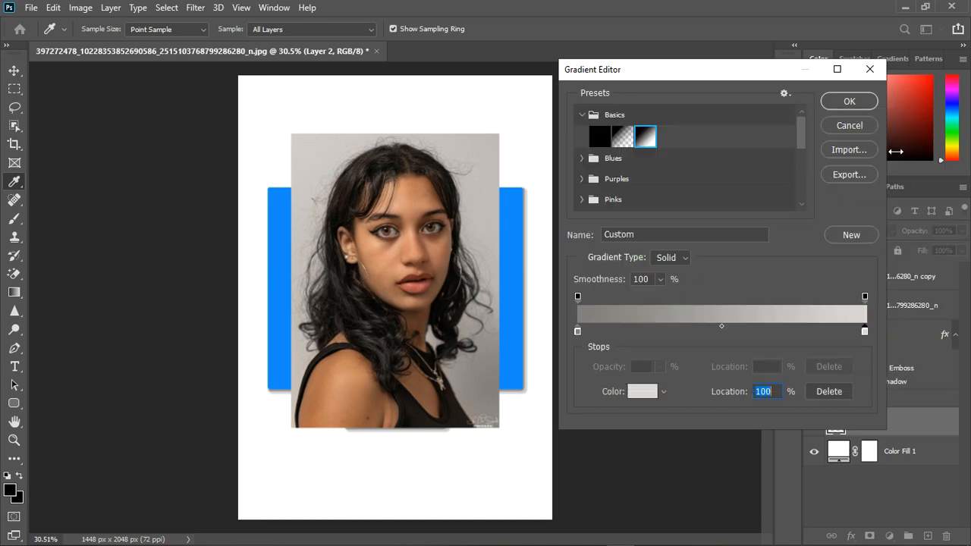
pyautogui.click(853, 103)
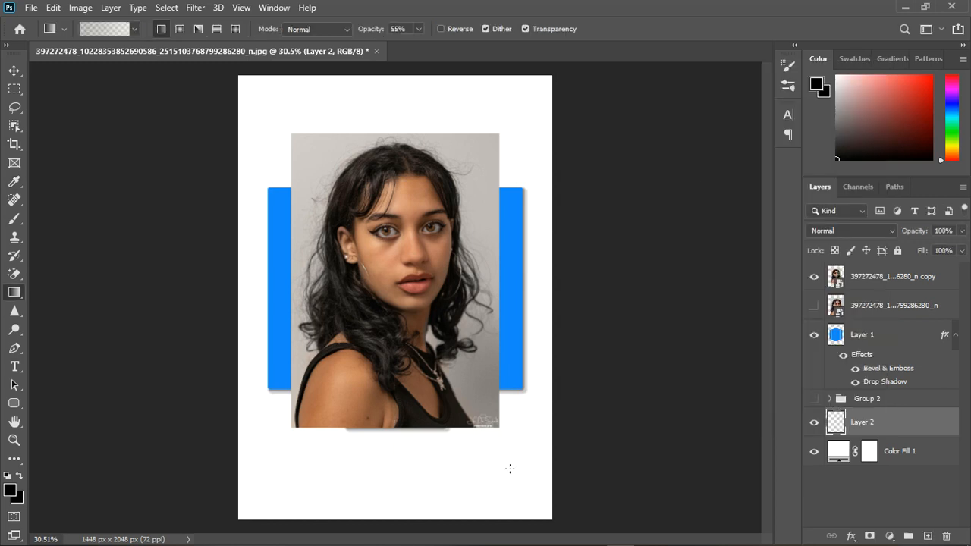
# - Fill Layer 2 with a diagonal gradient, dark at the canvas's lower right, undoing the first pass and redrawing it shorter
pyautogui.moveTo(504, 464)
pyautogui.mouseDown()
pyautogui.moveTo(413, 311)
pyautogui.moveTo(299, 156)
pyautogui.mouseUp()
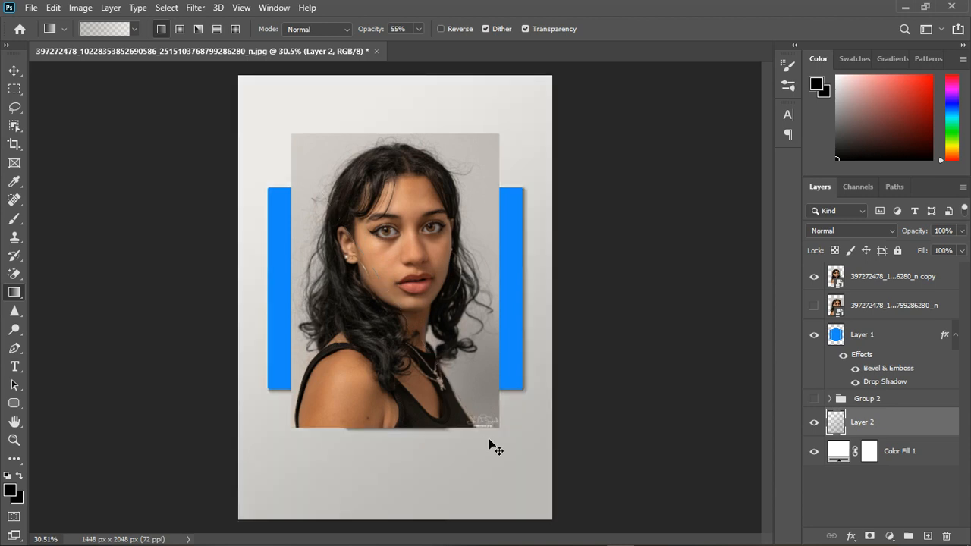
pyautogui.hotkey('ctrl', 'z')
pyautogui.moveTo(471, 390); pyautogui.dragTo(335, 204)
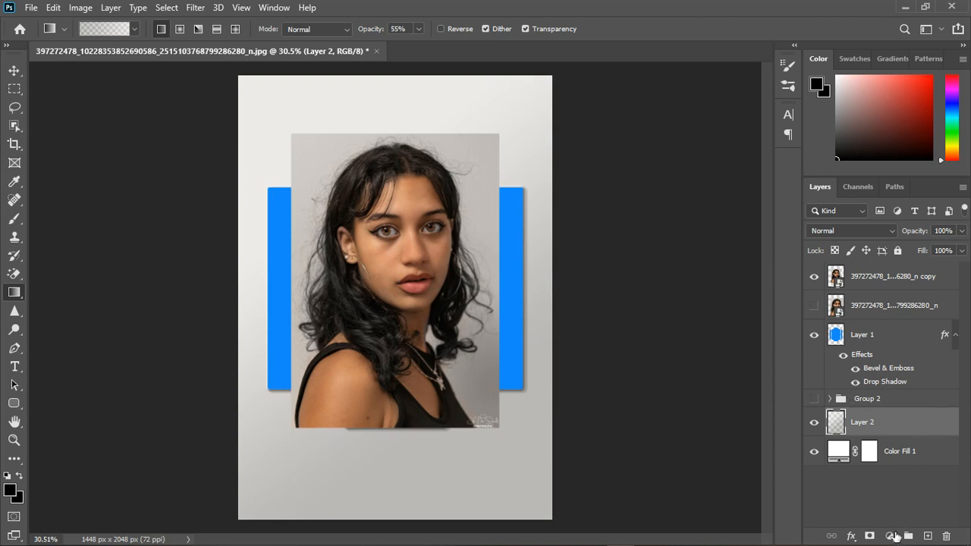
# - Darken Layer 2 with a clipped Curves adjustment by lowering the midtones, and group both layers
pyautogui.click(891, 536)
pyautogui.click(881, 343)
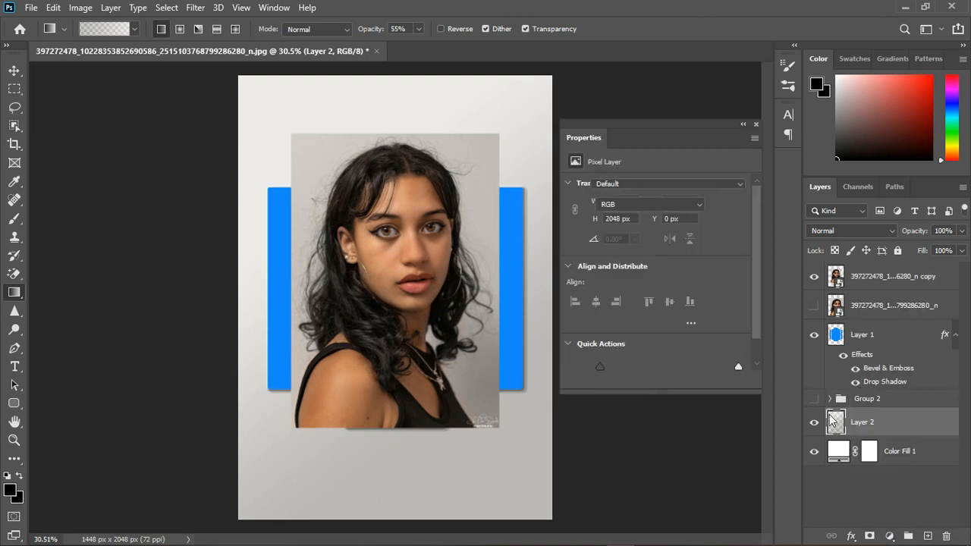
pyautogui.click(654, 379)
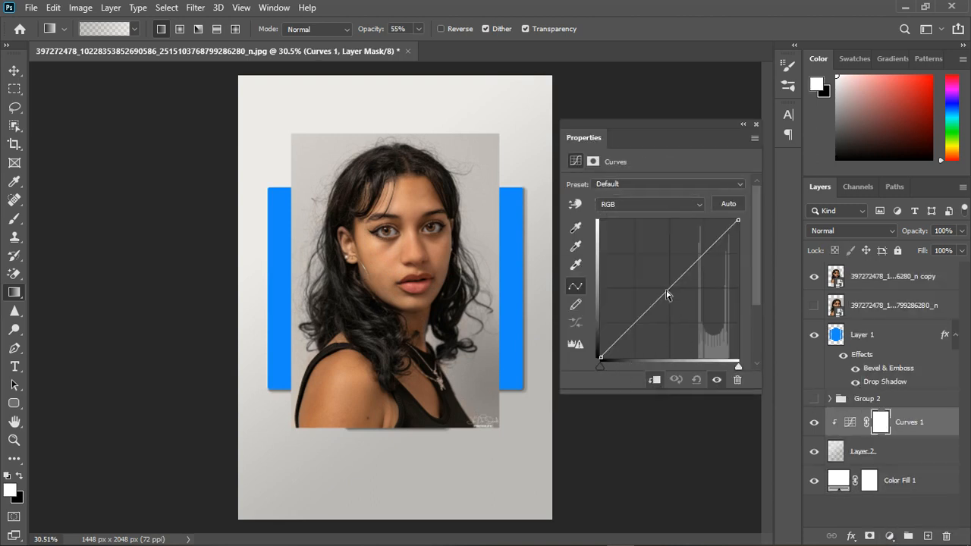
pyautogui.moveTo(666, 295); pyautogui.dragTo(684, 308)
pyautogui.click(755, 124)
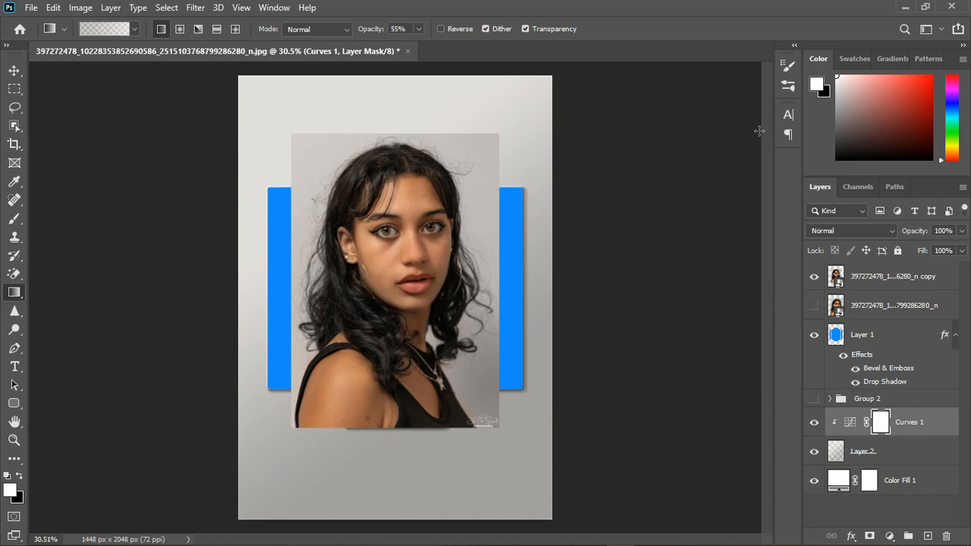
pyautogui.keyDown('shift'); pyautogui.click(913, 455); pyautogui.keyUp('shift')
pyautogui.click(908, 536)
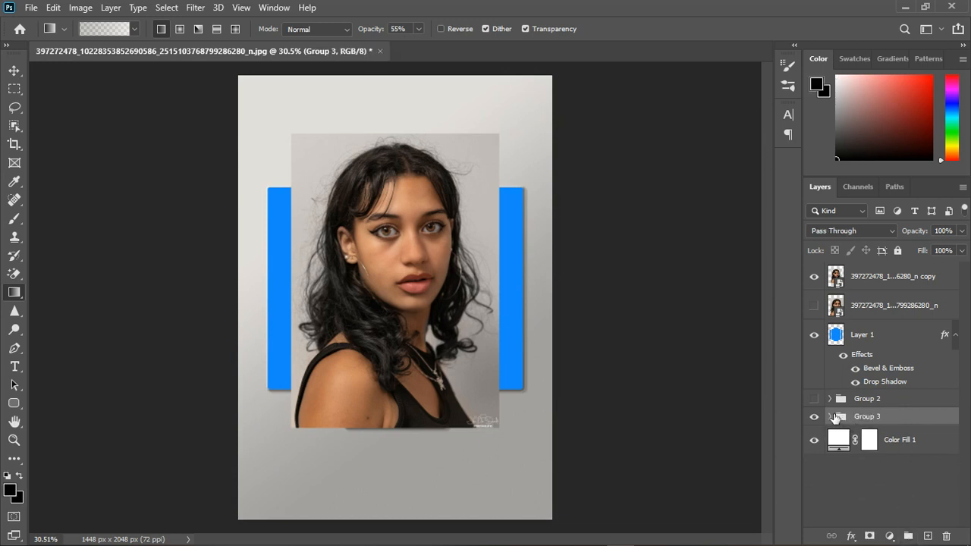
# - Delete the resized photo copy and show the original portrait photo layer
pyautogui.click(900, 341)
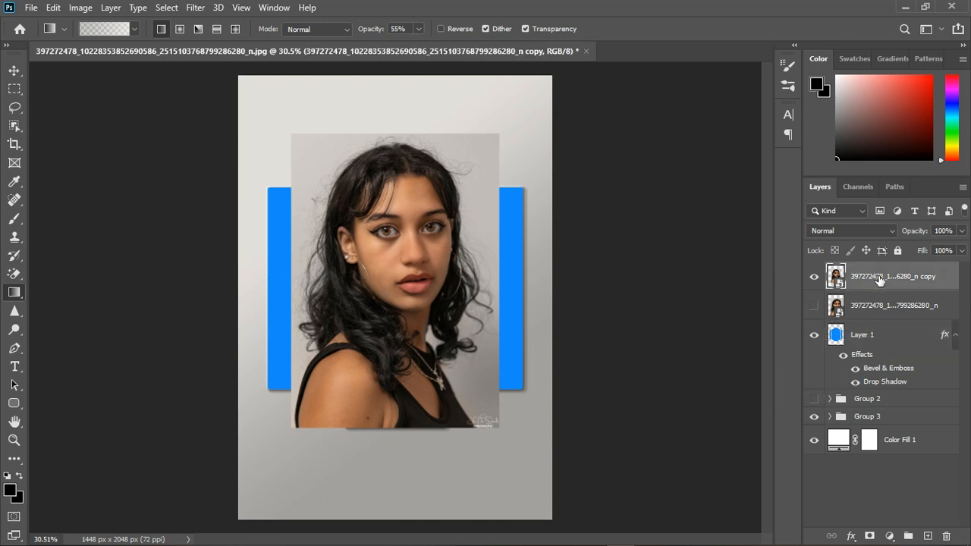
pyautogui.press('Delete')
pyautogui.click(813, 277)
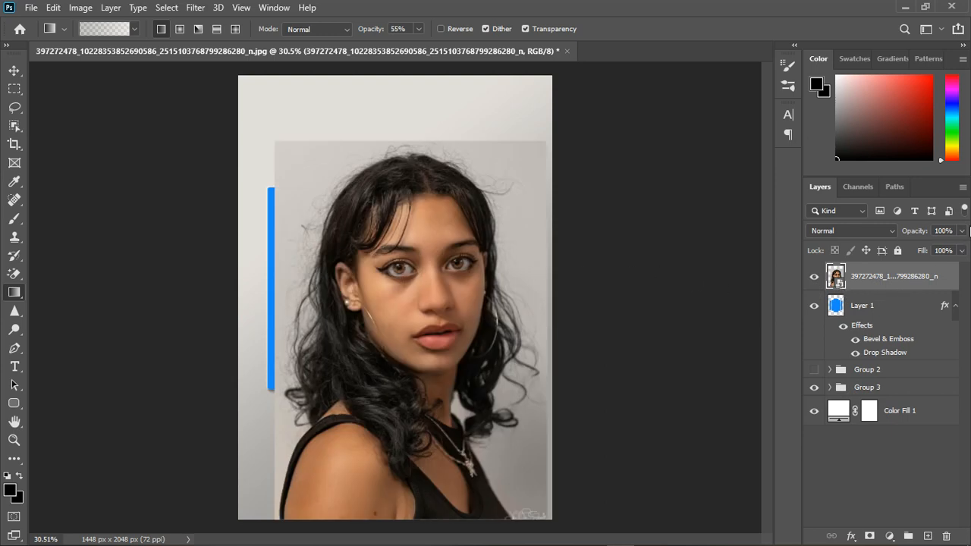
# - Try clipping the portrait photo to the panels on Layer 1 and release the clipping mask
pyautogui.keyDown('alt'); pyautogui.click(870, 294); pyautogui.keyUp('alt')
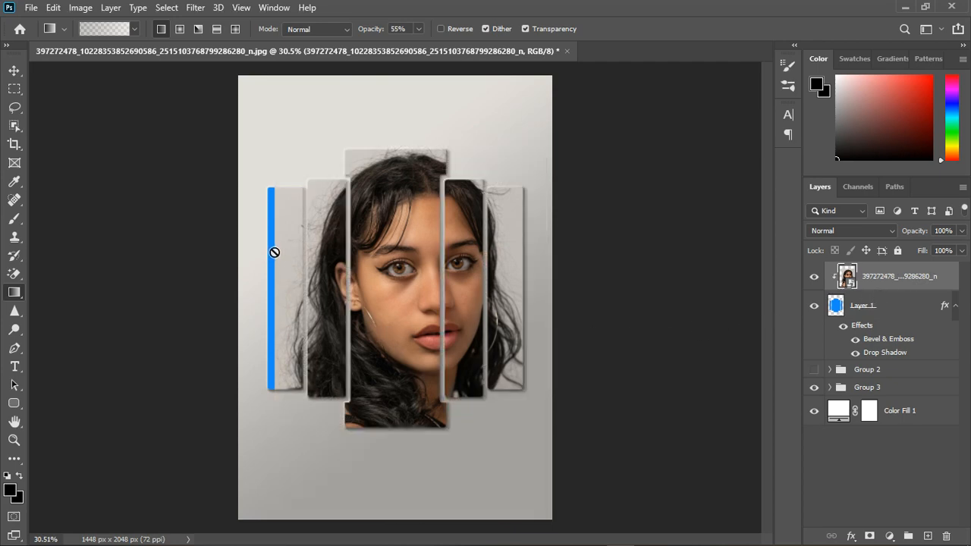
pyautogui.keyDown('alt'); pyautogui.click(884, 294); pyautogui.keyUp('alt')
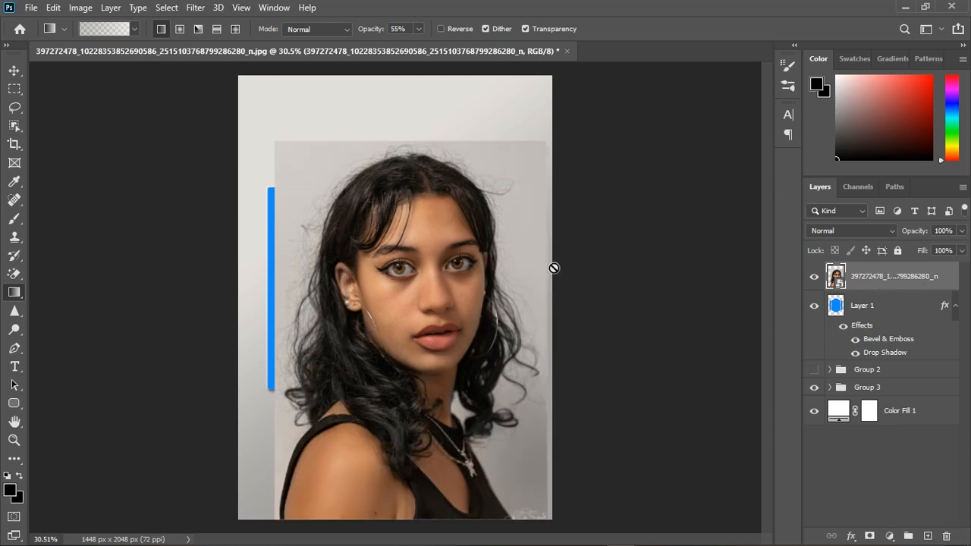
# - Fade the portrait photo to 63% opacity, scale it proportionally to about 89%, and position it over all five panels
pyautogui.click(961, 232)
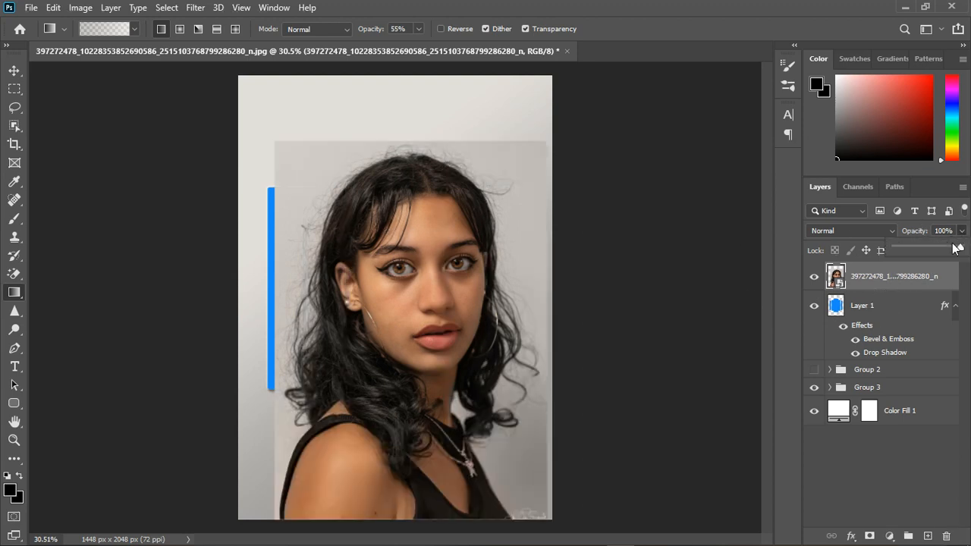
pyautogui.moveTo(955, 248); pyautogui.dragTo(936, 251)
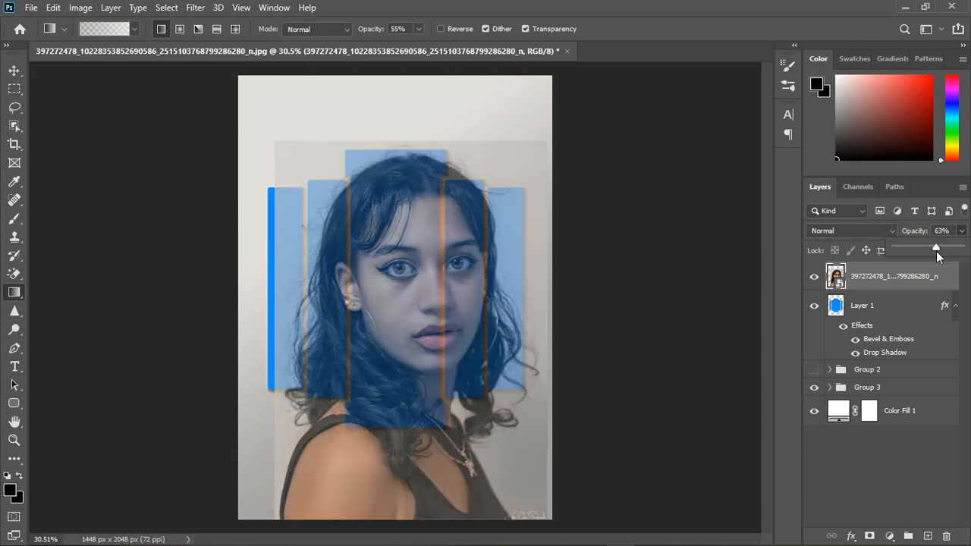
pyautogui.click(13, 71)
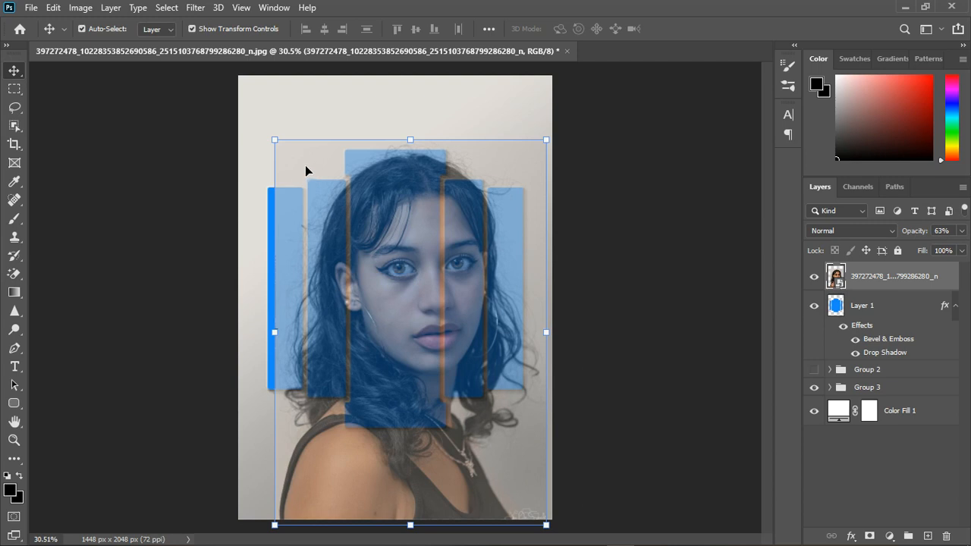
pyautogui.moveTo(276, 138); pyautogui.dragTo(269, 131)
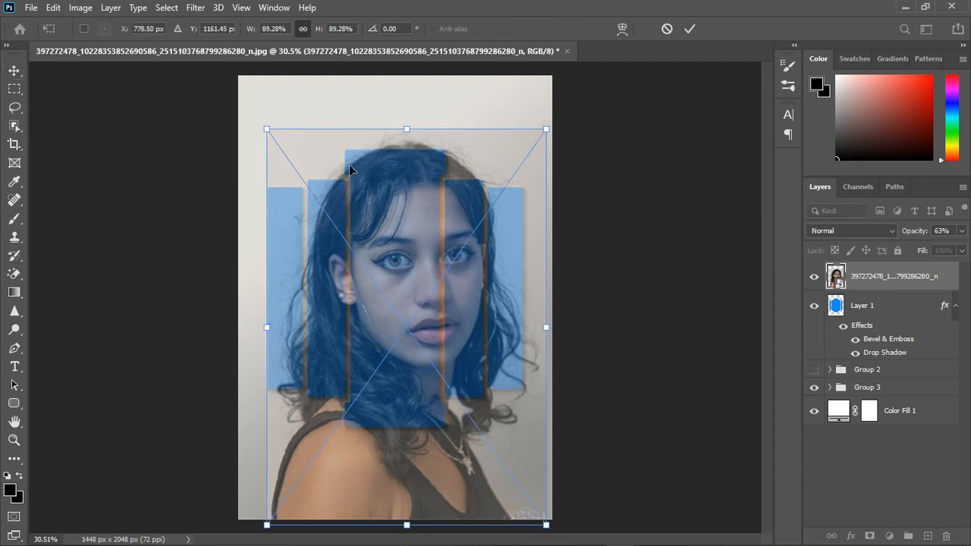
pyautogui.moveTo(321, 161); pyautogui.dragTo(309, 163)
pyautogui.click(689, 29)
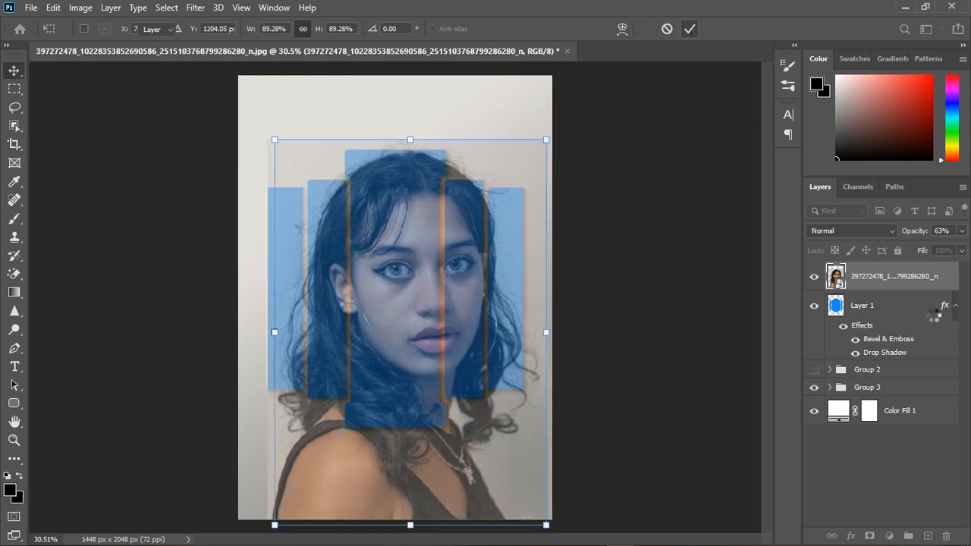
# - Restore the portrait photo to 100% opacity and clip it to the panels on Layer 1
pyautogui.click(961, 231)
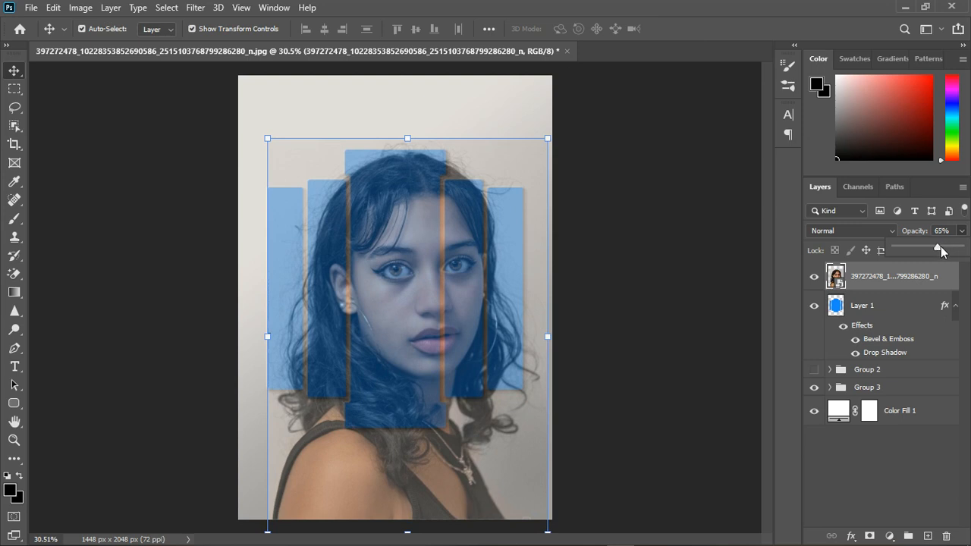
pyautogui.moveTo(940, 252); pyautogui.dragTo(967, 254)
pyautogui.click(879, 296)
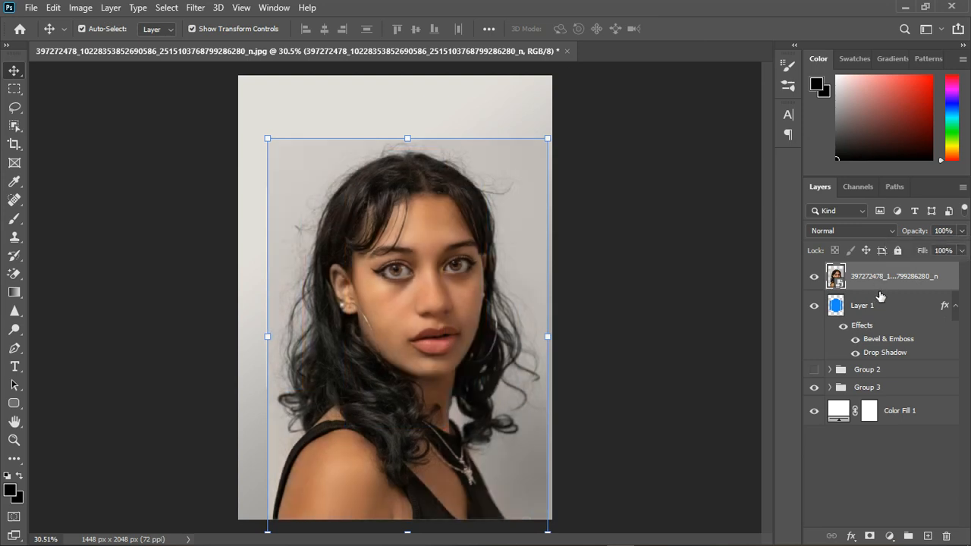
pyautogui.keyDown('alt'); pyautogui.click(884, 292); pyautogui.keyUp('alt')
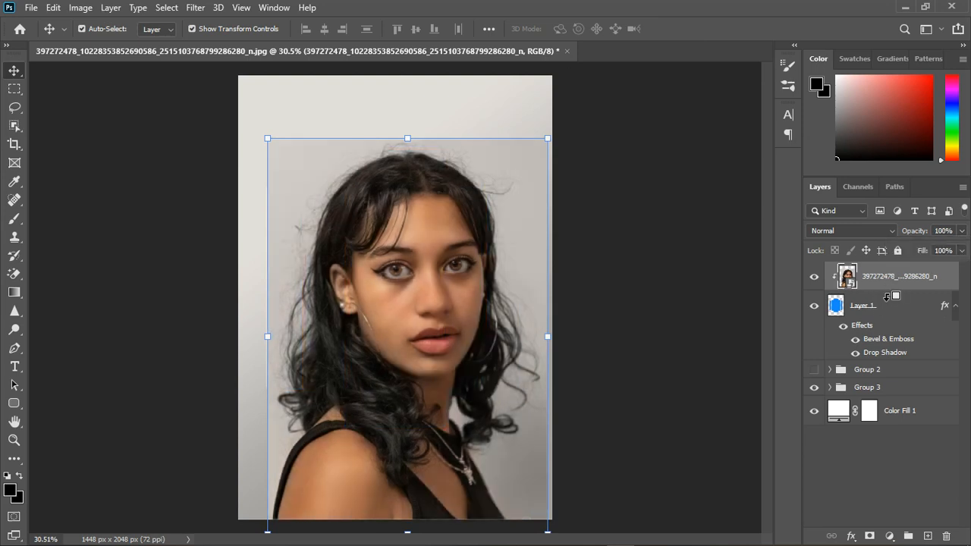
pyautogui.scroll(3, 361, 309)
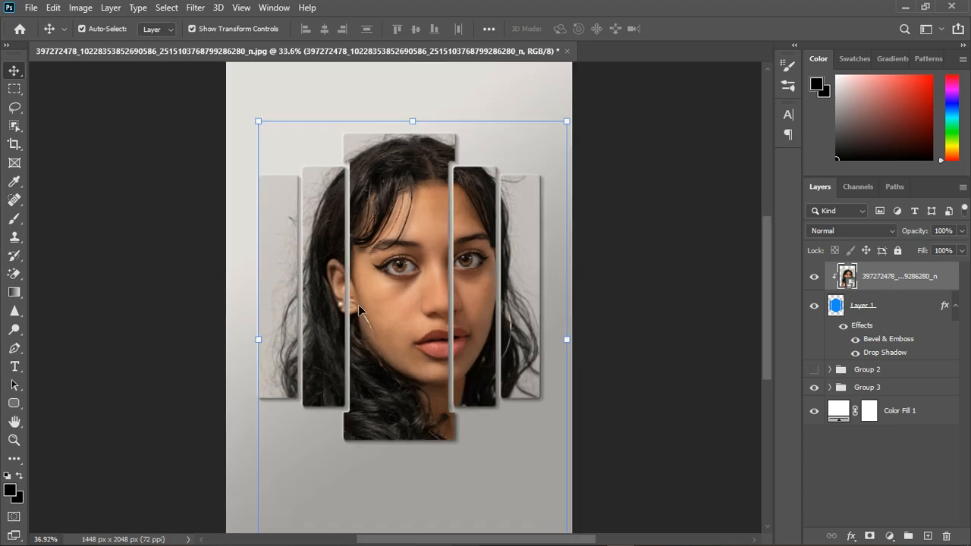
pyautogui.scroll(-3, 361, 309)
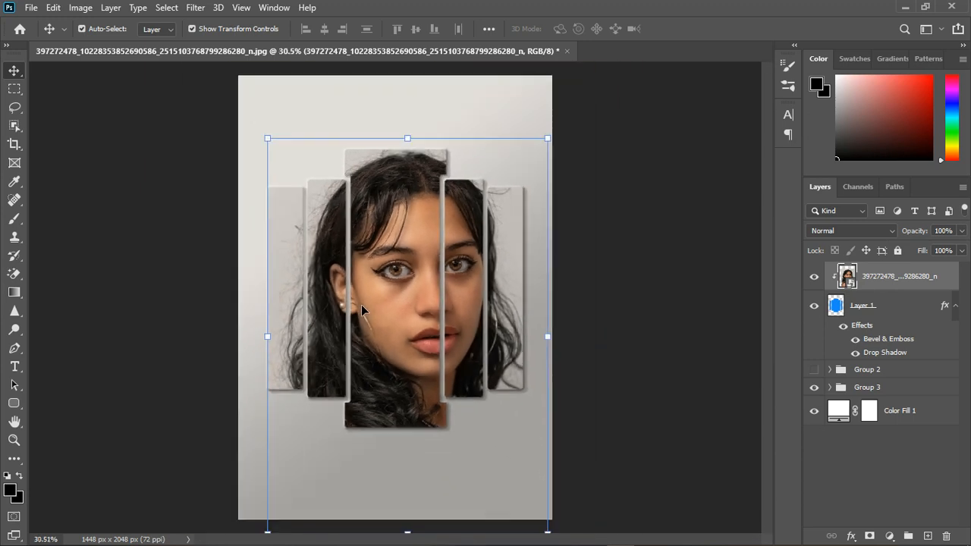
pyautogui.scroll(1, 345, 333)
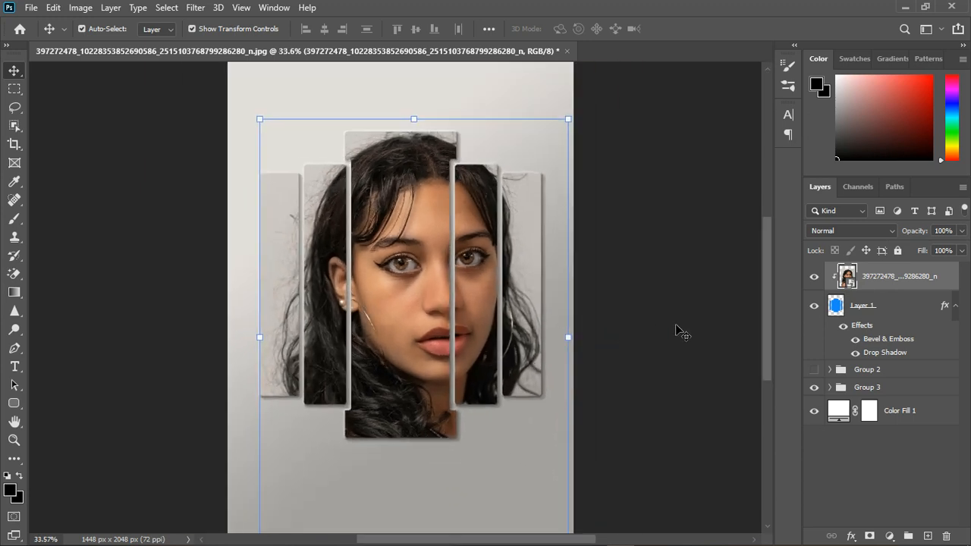
# - Set the clipped portrait photo's opacity to 92% and check the panels up close
pyautogui.click(960, 231)
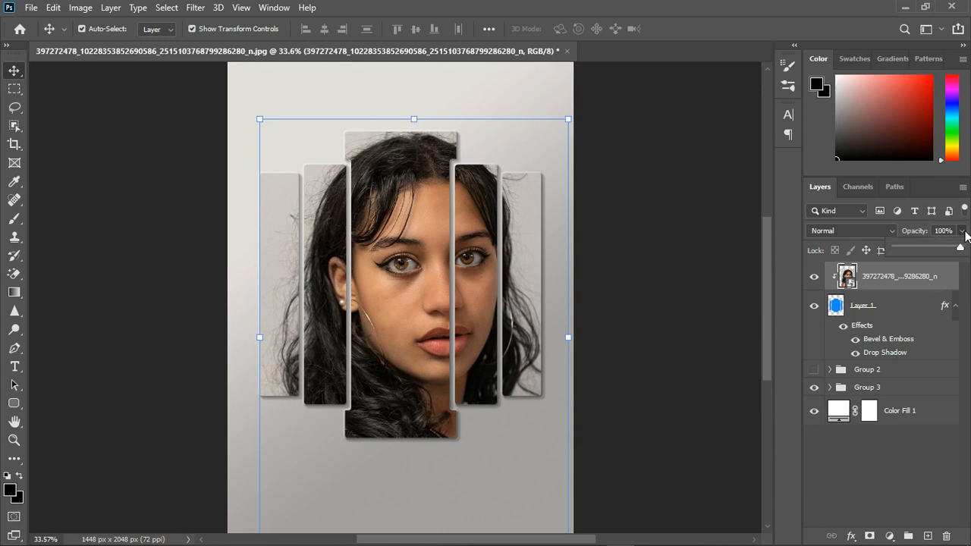
pyautogui.moveTo(960, 251); pyautogui.dragTo(946, 252)
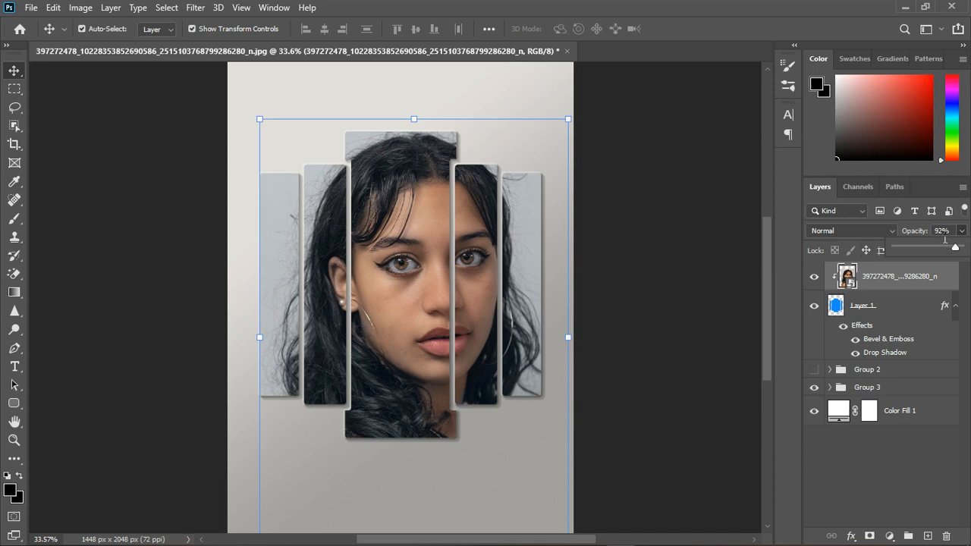
pyautogui.scroll(-4, 259, 332)
pyautogui.click(418, 434)
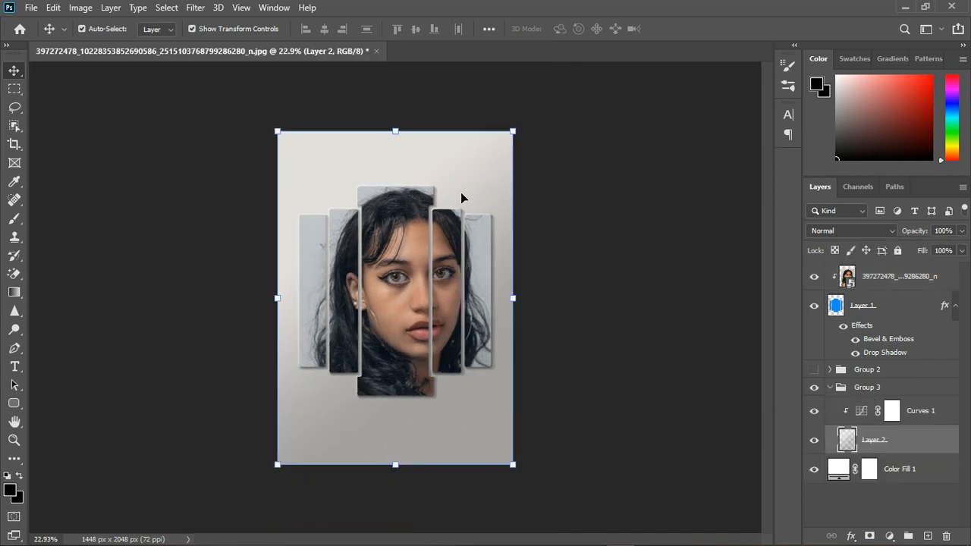
pyautogui.scroll(12, 420, 329)
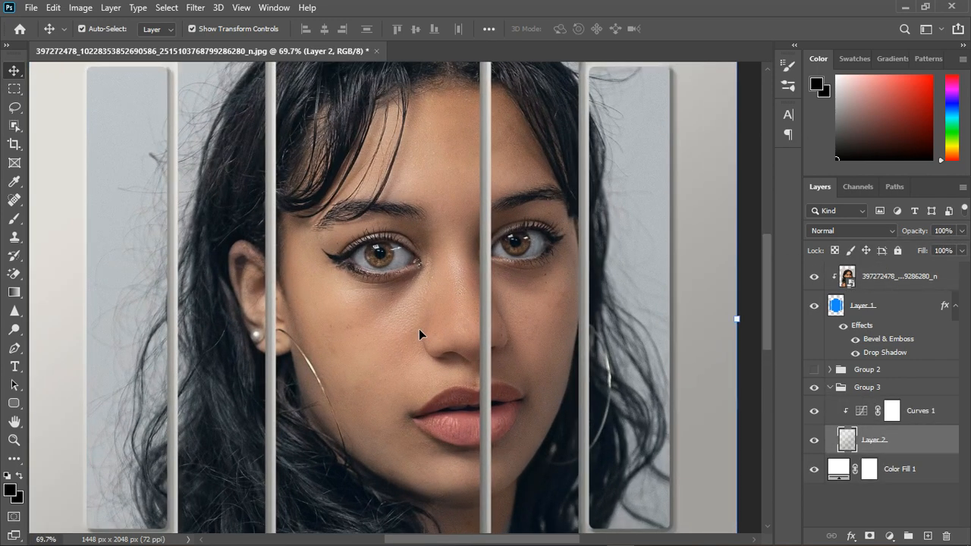
pyautogui.scroll(-2, 418, 333)
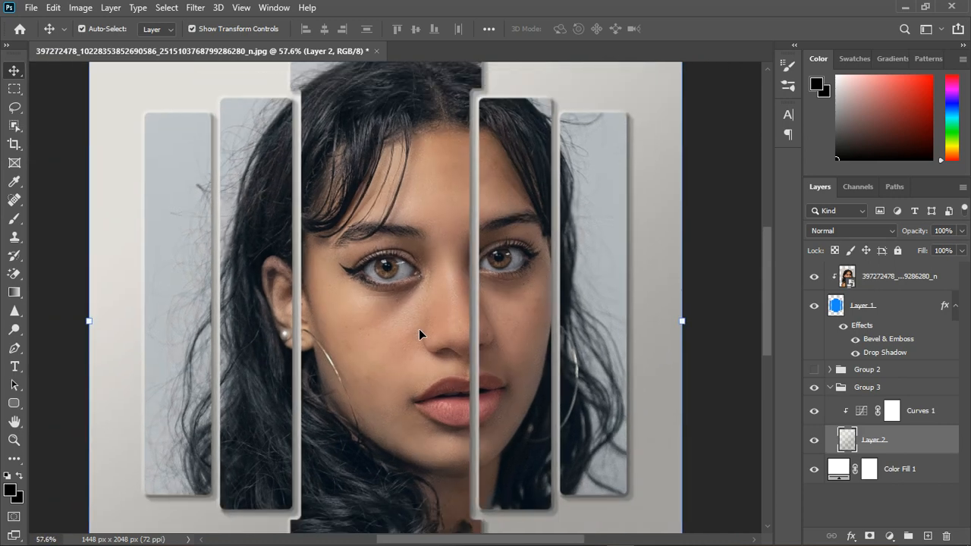
pyautogui.scroll(-1, 419, 334)
# - Group all layers from the portrait photo down to Color Fill 1, and expand the new group to show its contents
pyautogui.click(905, 284)
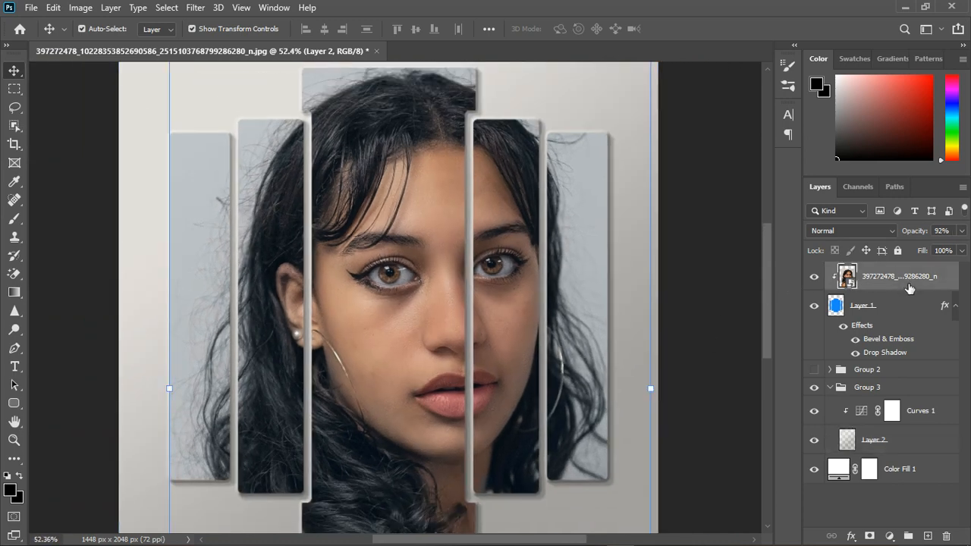
pyautogui.scroll(-1, 438, 247)
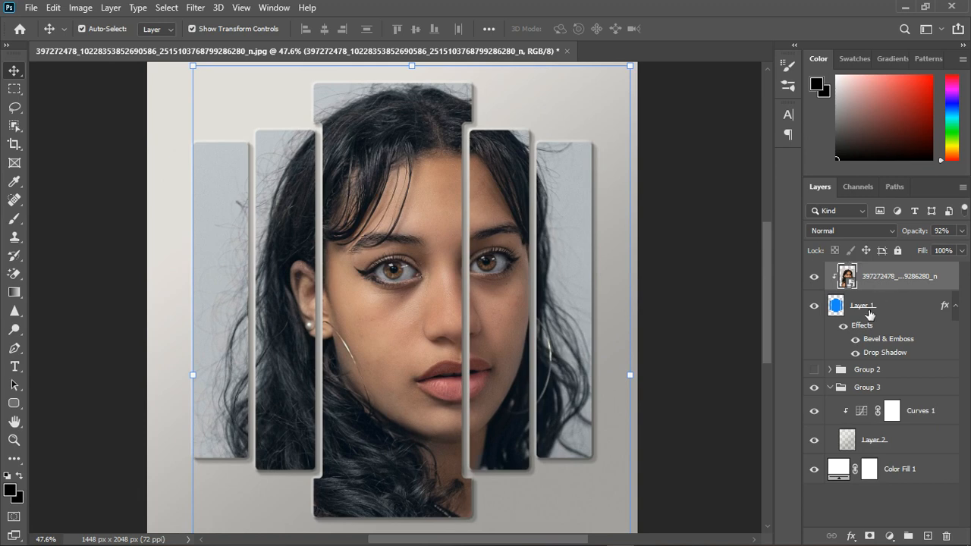
pyautogui.click(895, 315)
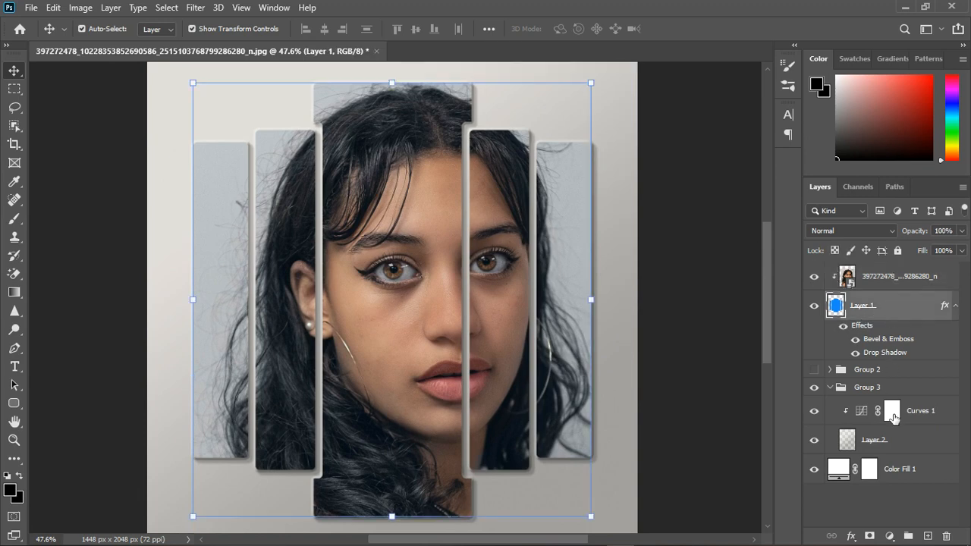
pyautogui.keyDown('shift'); pyautogui.click(913, 467); pyautogui.keyUp('shift')
pyautogui.click(909, 536)
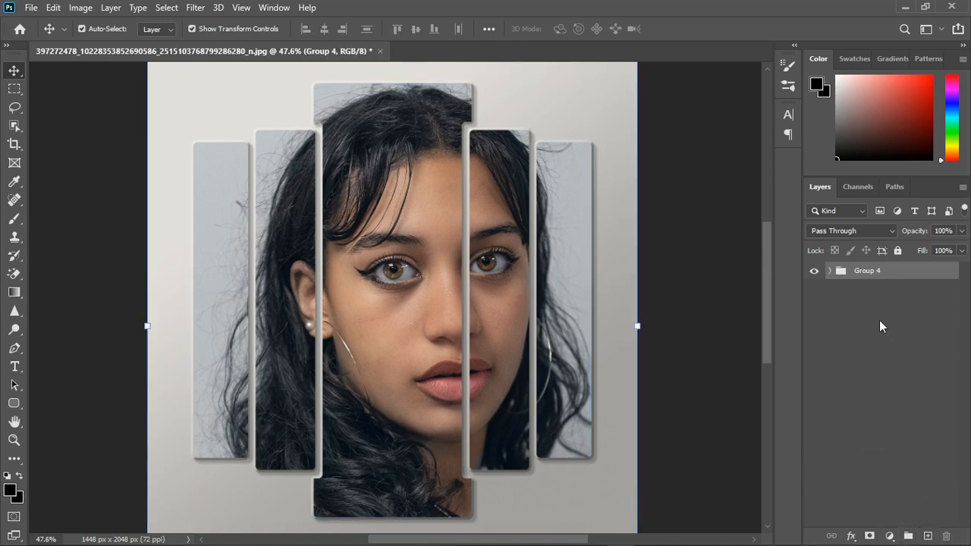
pyautogui.click(831, 271)
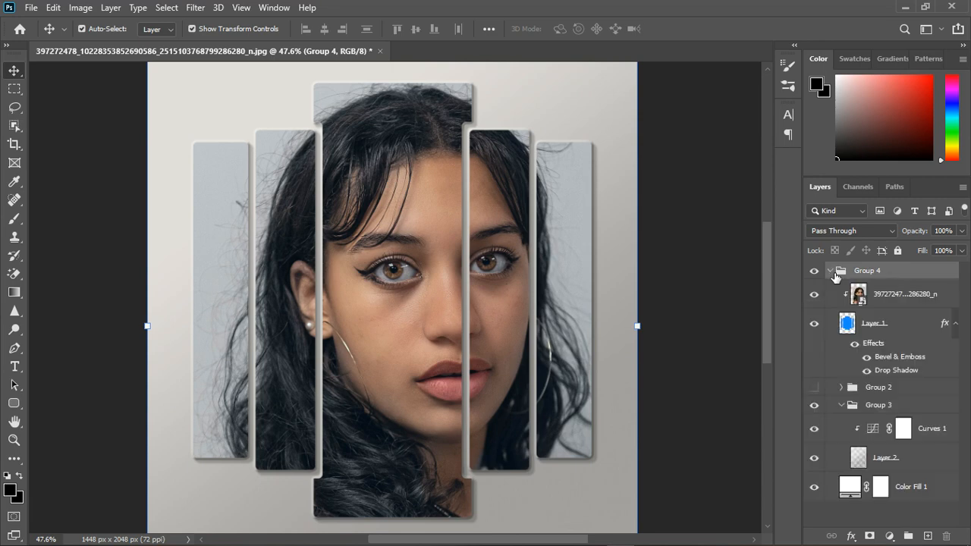
pyautogui.click(891, 307)
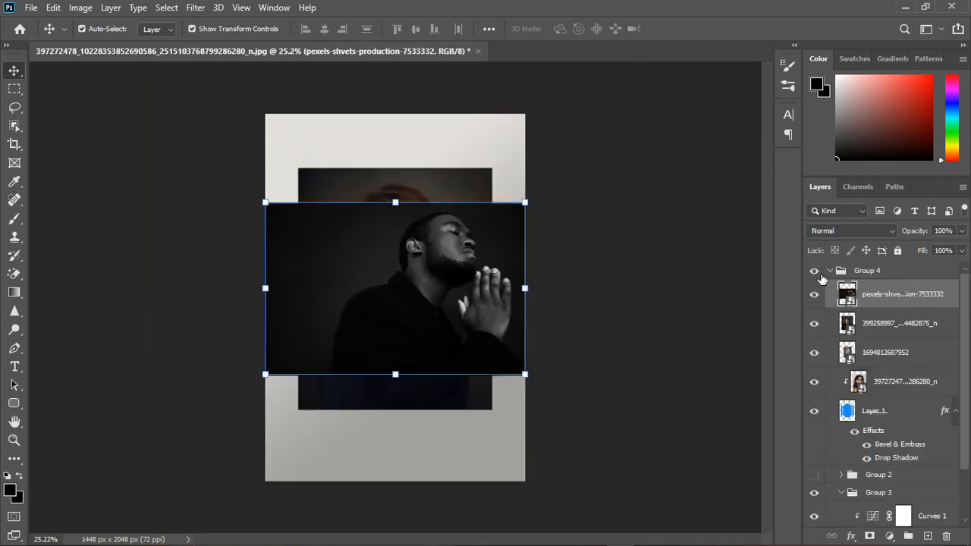
# - Hide the praying man, red-haired woman and original portrait photos, and select the dog photo layer
pyautogui.click(814, 294)
pyautogui.click(814, 323)
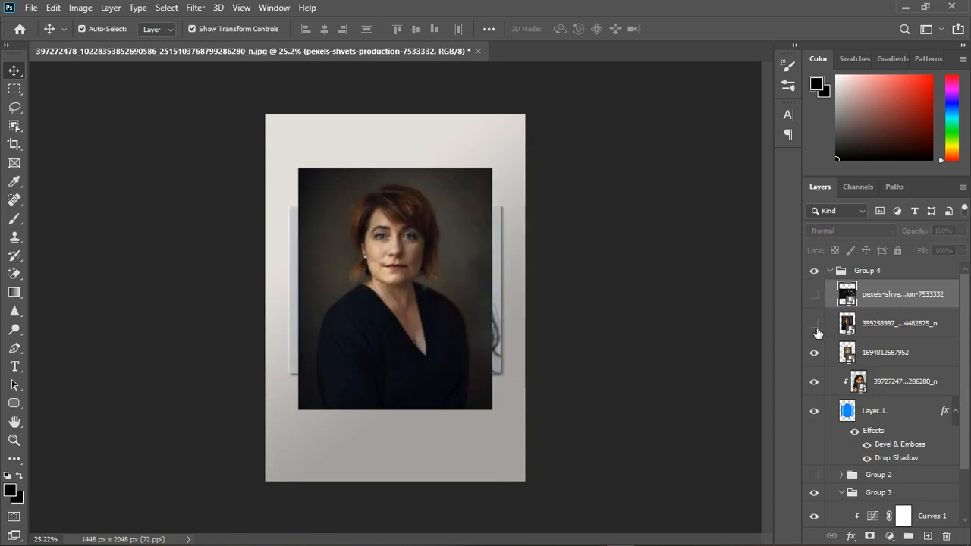
pyautogui.click(813, 383)
pyautogui.click(900, 363)
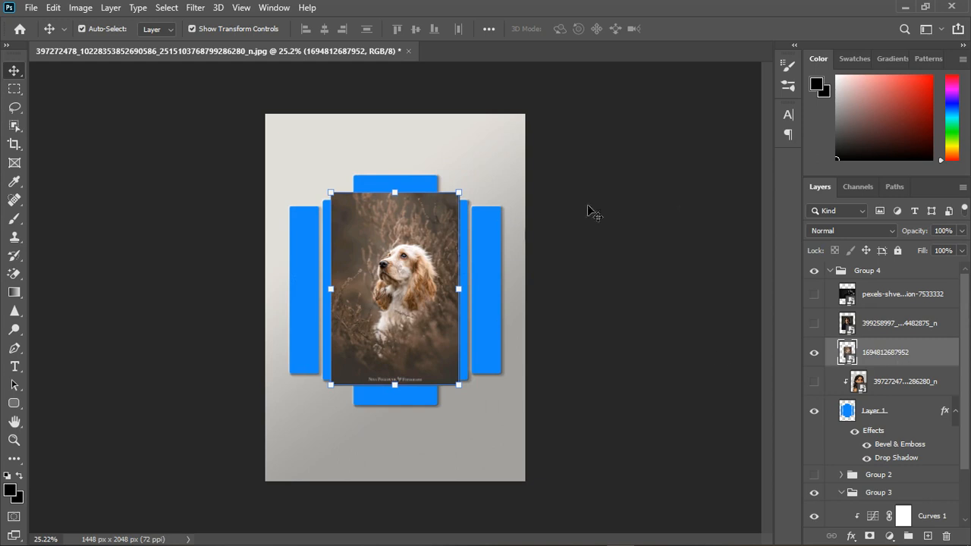
# - Fade the dog photo to 68% opacity, scale it to about 179%, and position the dog over the panels
pyautogui.click(960, 231)
pyautogui.moveTo(961, 250); pyautogui.dragTo(941, 253)
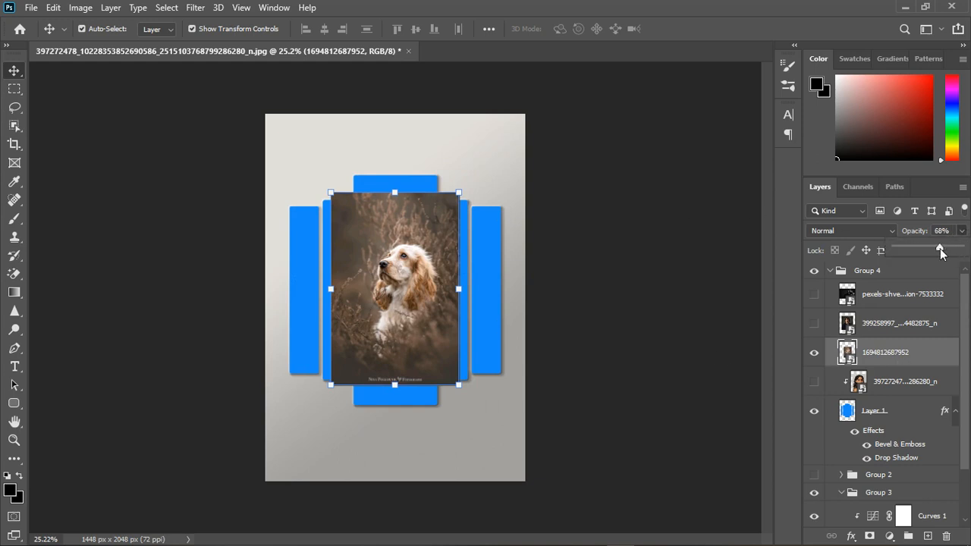
pyautogui.moveTo(461, 195); pyautogui.dragTo(541, 146)
pyautogui.moveTo(455, 160); pyautogui.dragTo(442, 157)
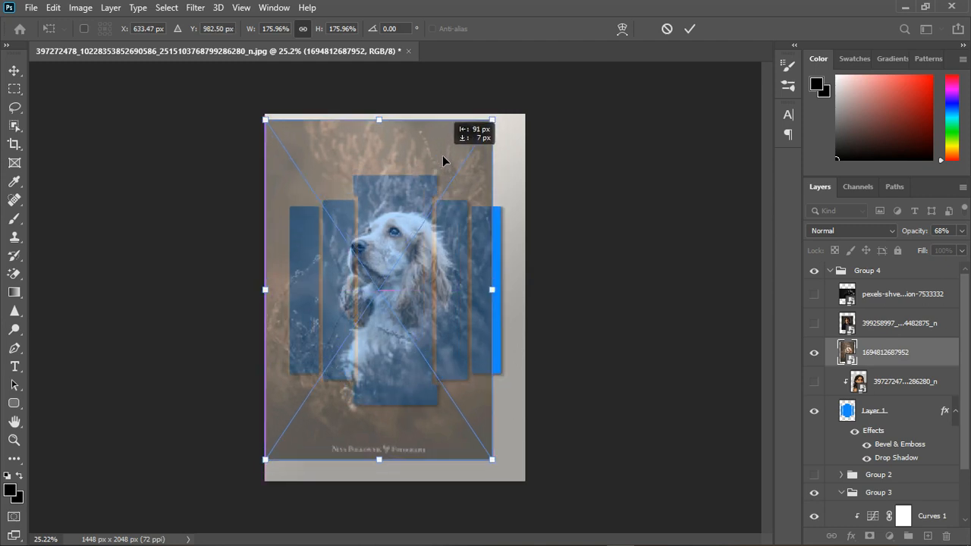
pyautogui.hotkey('ctrl', 'z')
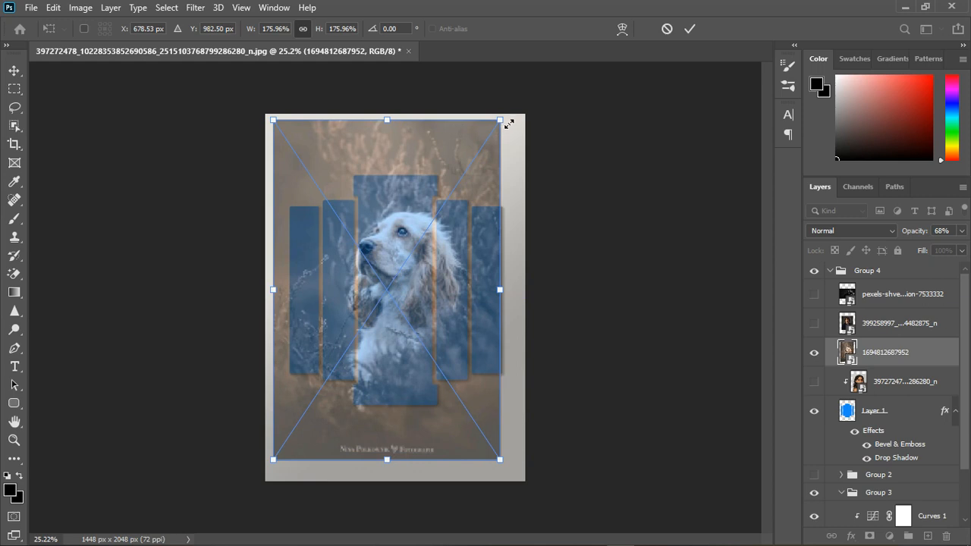
pyautogui.moveTo(509, 124); pyautogui.dragTo(512, 119)
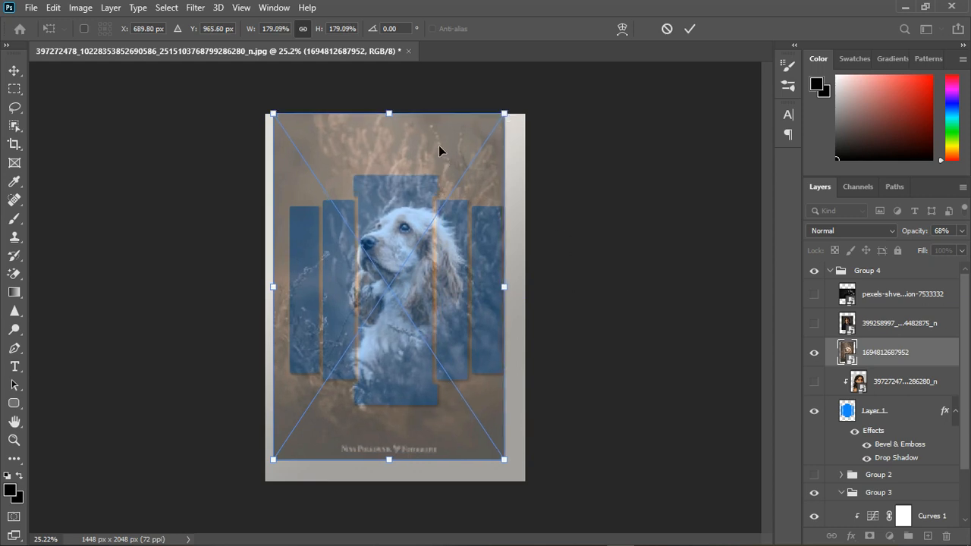
pyautogui.moveTo(438, 147); pyautogui.dragTo(436, 154)
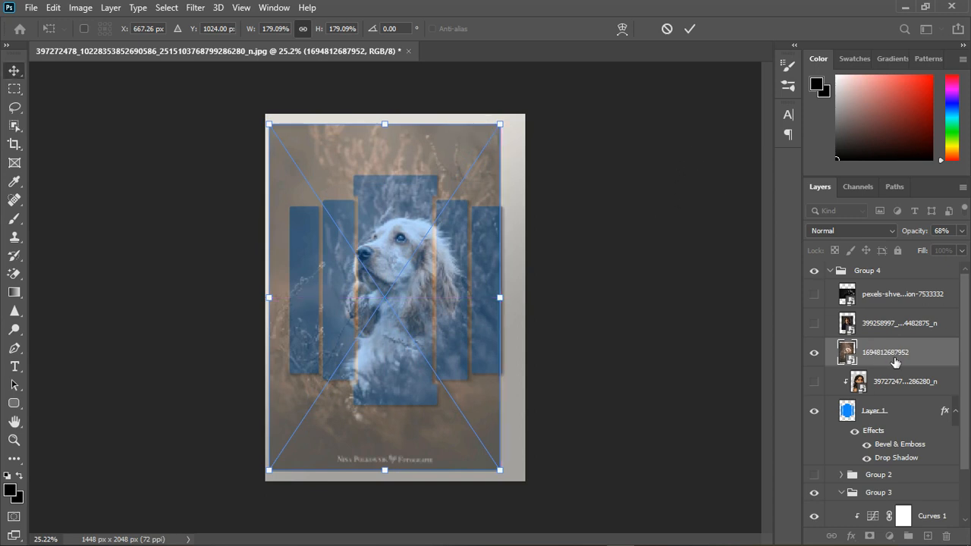
pyautogui.press('Return')
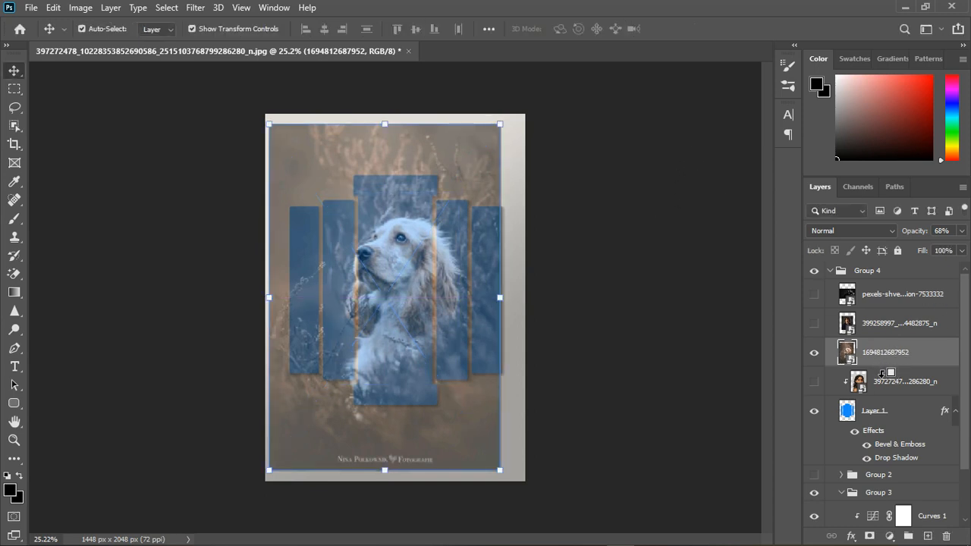
# - Clip the dog photo to the panels on Layer 1 and set its opacity to 91%
pyautogui.keyDown('alt'); pyautogui.click(881, 371); pyautogui.keyUp('alt')
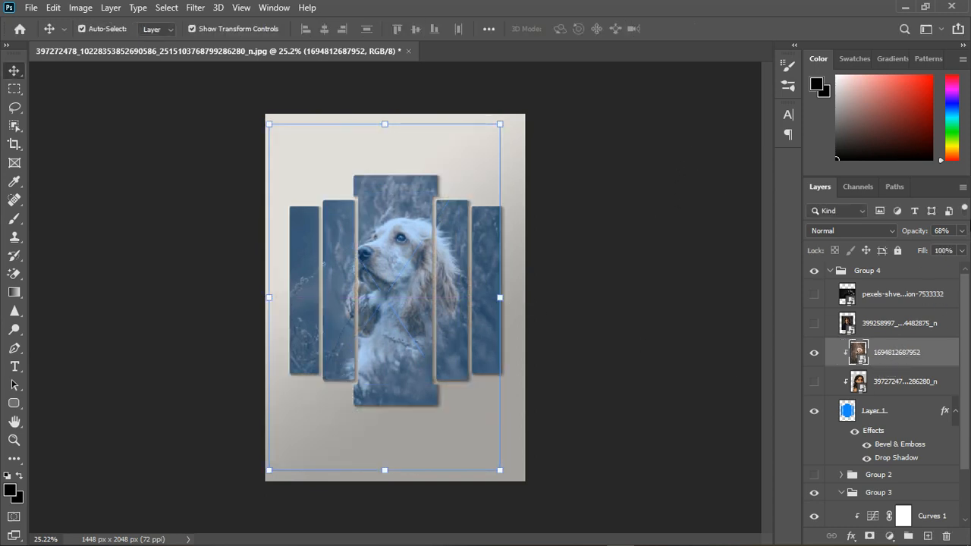
pyautogui.click(960, 232)
pyautogui.moveTo(940, 246); pyautogui.dragTo(951, 246)
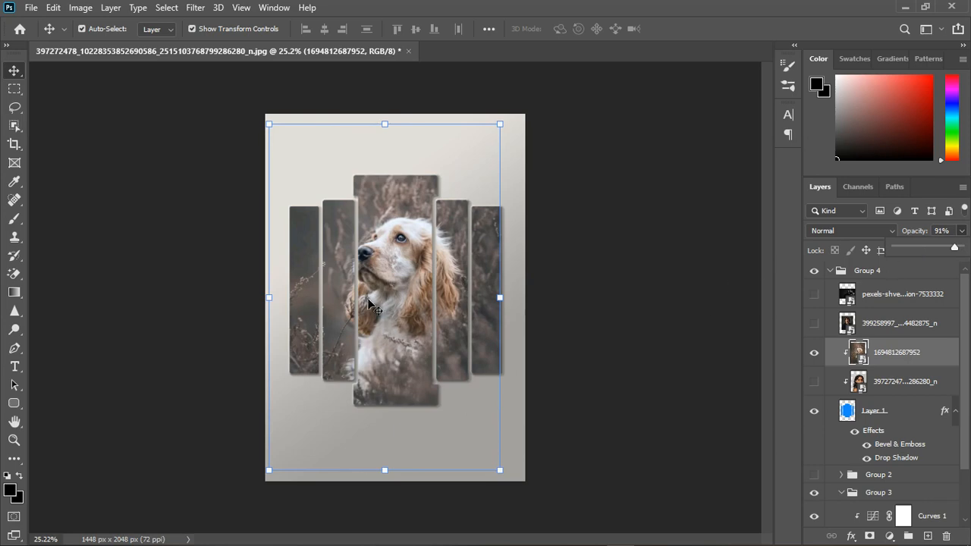
pyautogui.scroll(3, 292, 275)
pyautogui.scroll(-3, 367, 256)
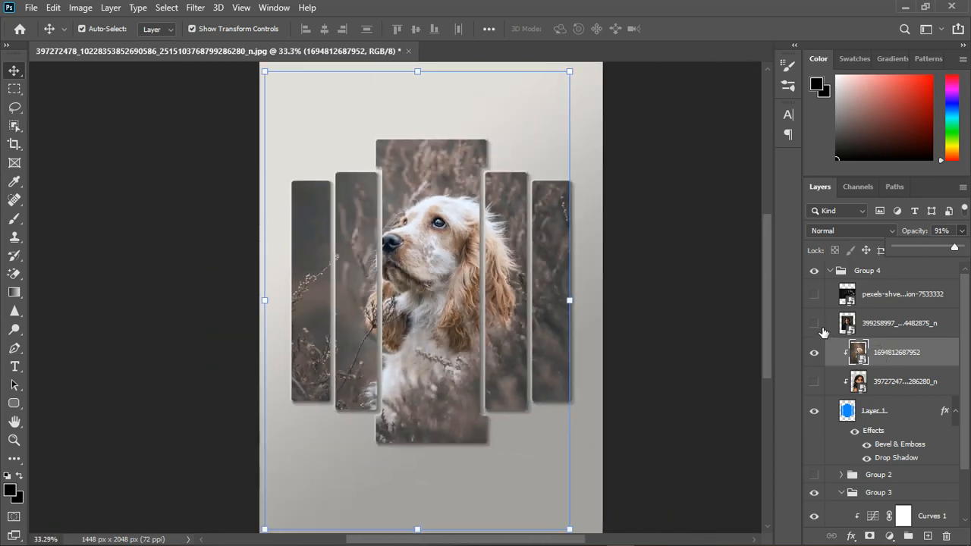
# - Hide the dog photo, then show and select the red-haired woman's photo layer
pyautogui.click(818, 355)
pyautogui.click(818, 324)
pyautogui.click(816, 353)
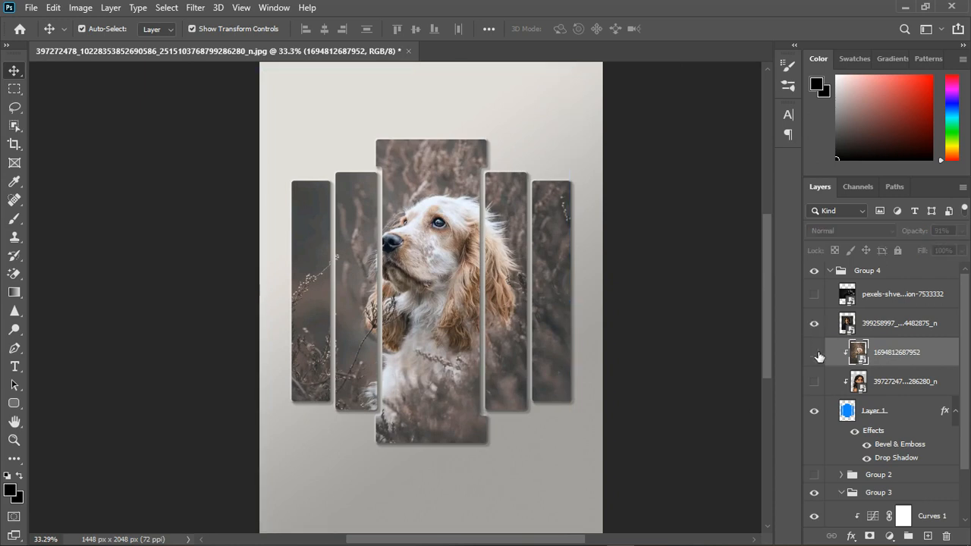
pyautogui.click(817, 354)
pyautogui.click(902, 334)
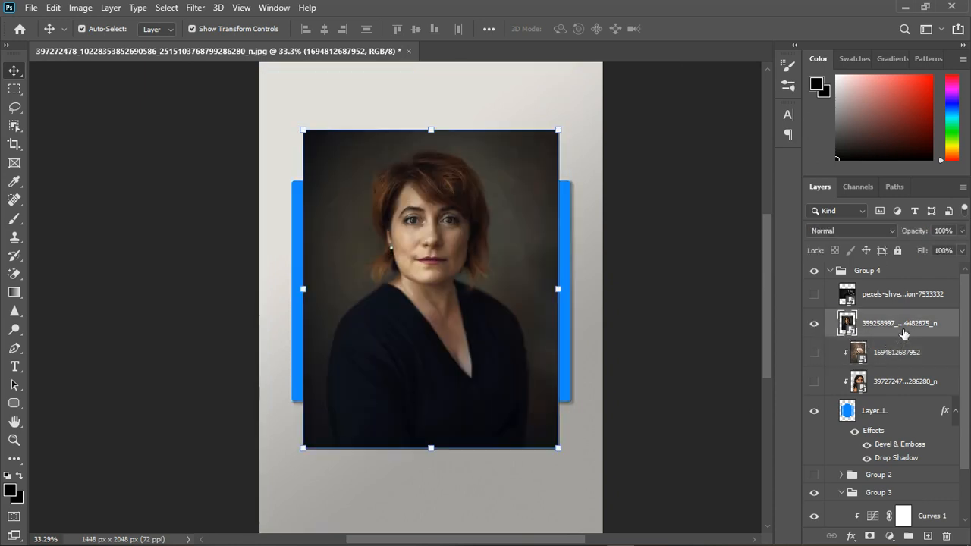
# - Scale the red-haired woman's photo to about 116%, fade it to 58% opacity, and position her over the panels
pyautogui.moveTo(565, 135); pyautogui.dragTo(585, 119)
pyautogui.moveTo(307, 111); pyautogui.dragTo(292, 93)
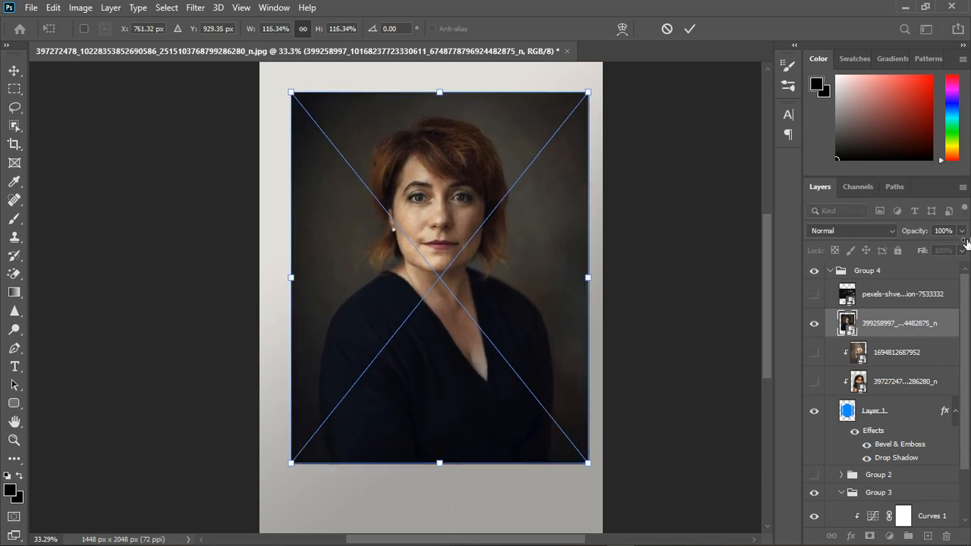
pyautogui.click(961, 231)
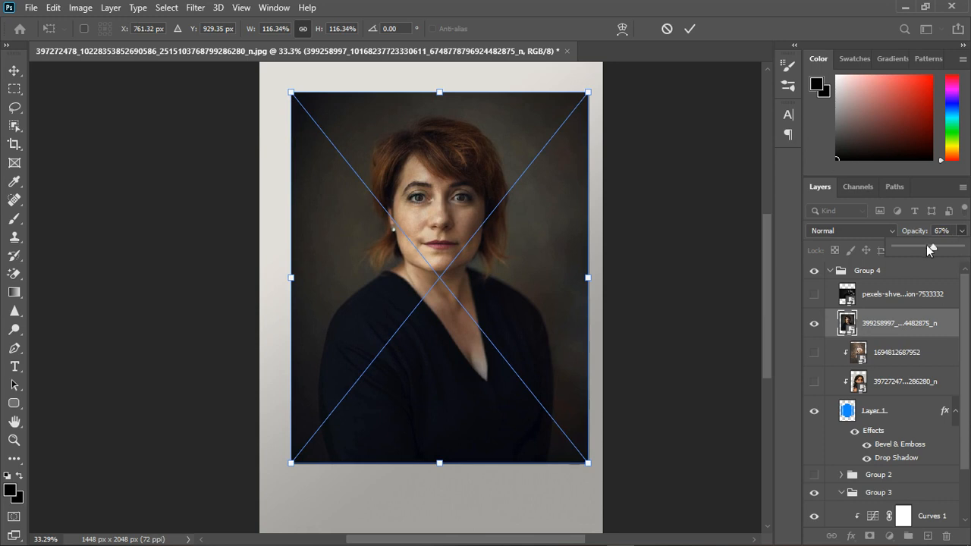
pyautogui.moveTo(926, 245); pyautogui.dragTo(933, 242)
pyautogui.moveTo(549, 144)
pyautogui.mouseDown()
pyautogui.moveTo(548, 168)
pyautogui.moveTo(552, 147)
pyautogui.mouseUp()
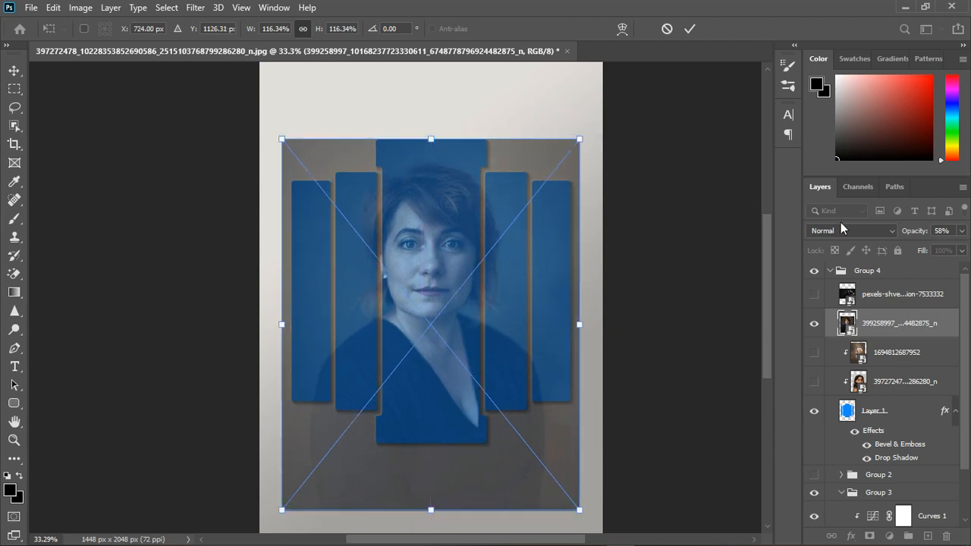
# - Clip the red-haired woman's photo to the panels on Layer 1 and set its opacity to 96%
pyautogui.keyDown('alt'); pyautogui.click(900, 339); pyautogui.keyUp('alt')
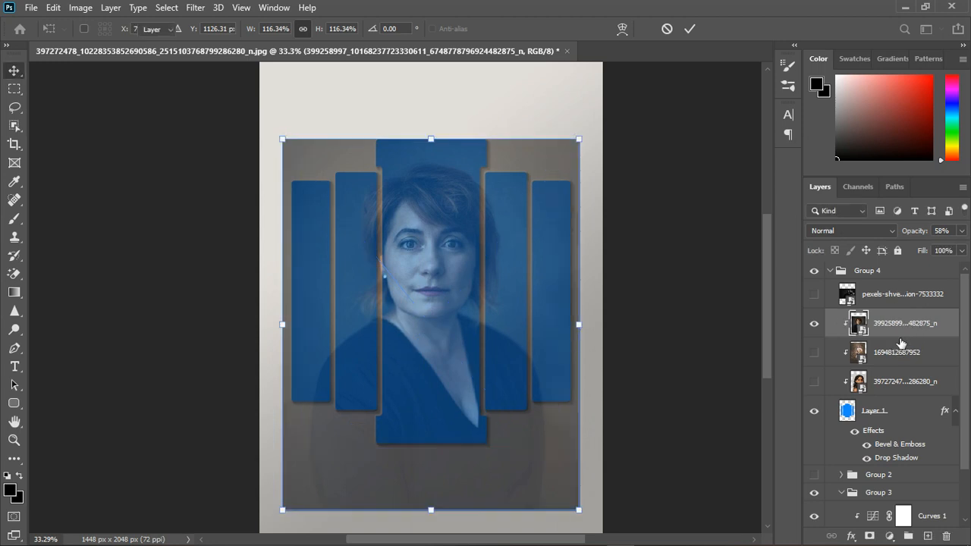
pyautogui.press('Return')
pyautogui.moveTo(962, 230); pyautogui.dragTo(958, 254)
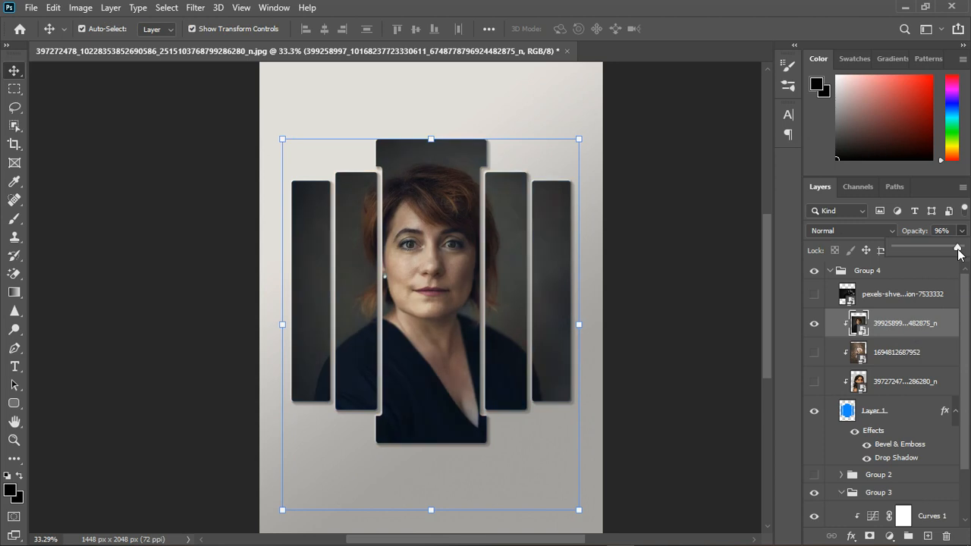
# - Select and show the praying man's photo layer, and hide the red-haired woman's photo
pyautogui.click(914, 295)
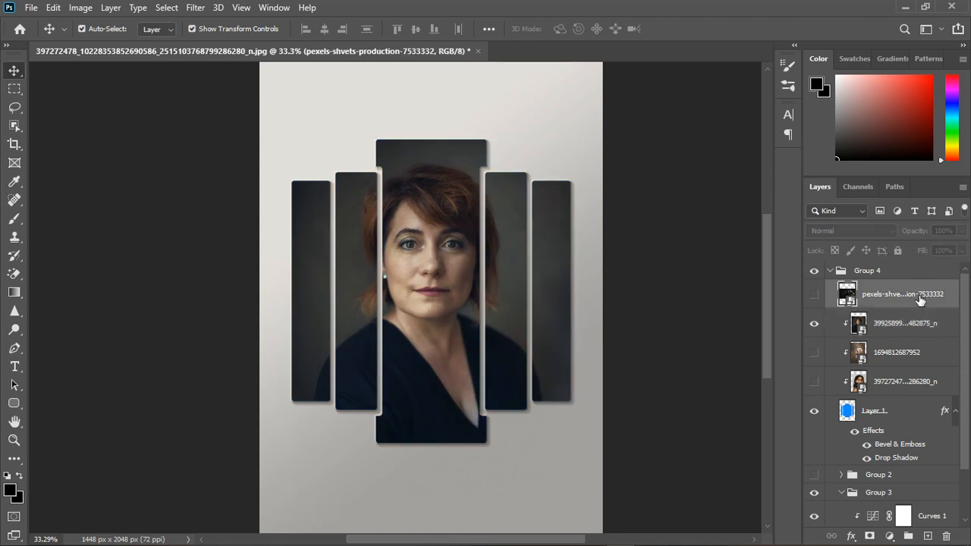
pyautogui.click(813, 294)
pyautogui.click(814, 323)
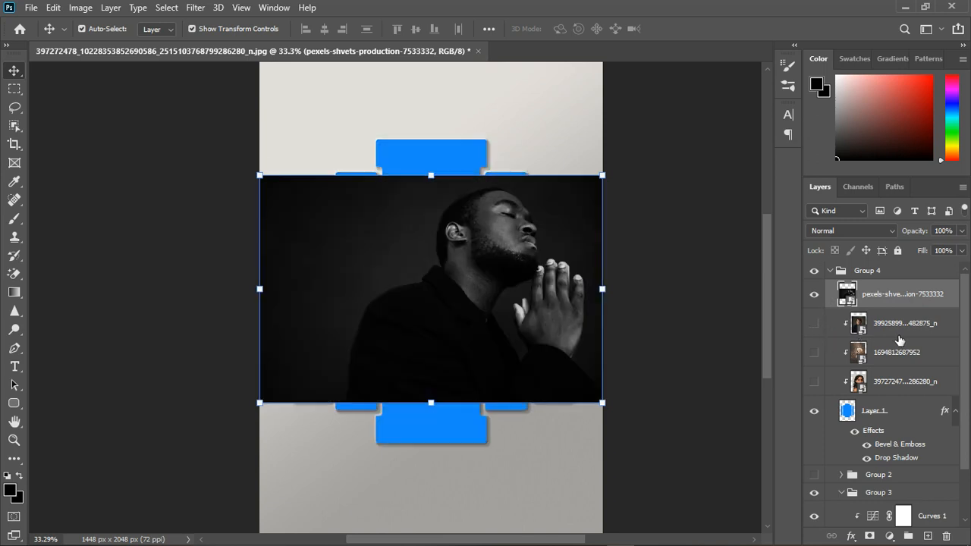
# - Fade the praying man's photo to 64% opacity, scale it to 32.60%, and position his face and hands over the panels
pyautogui.click(962, 231)
pyautogui.moveTo(958, 249); pyautogui.dragTo(937, 248)
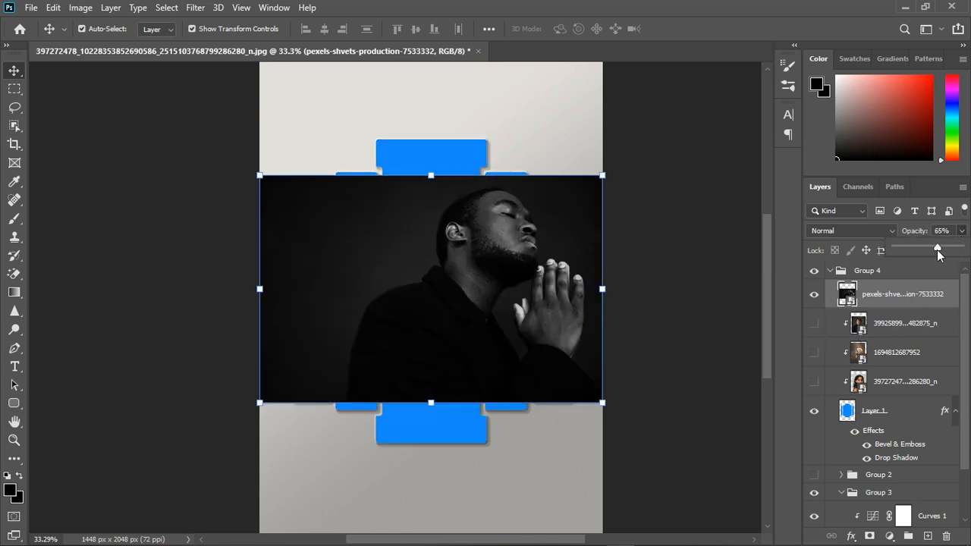
pyautogui.moveTo(261, 176); pyautogui.dragTo(205, 146)
pyautogui.moveTo(559, 142); pyautogui.dragTo(544, 176)
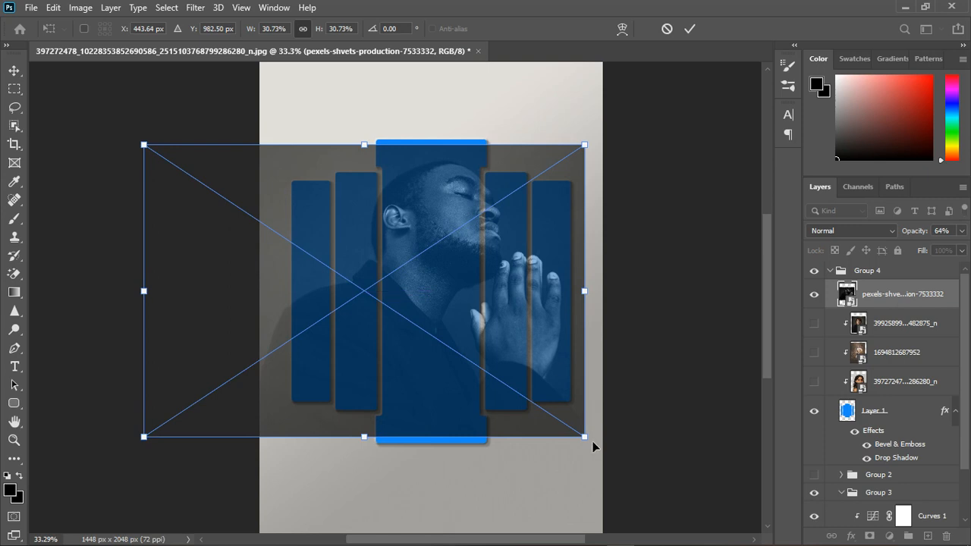
pyautogui.moveTo(593, 449)
pyautogui.mouseDown()
pyautogui.moveTo(605, 454)
pyautogui.moveTo(596, 446)
pyautogui.mouseUp()
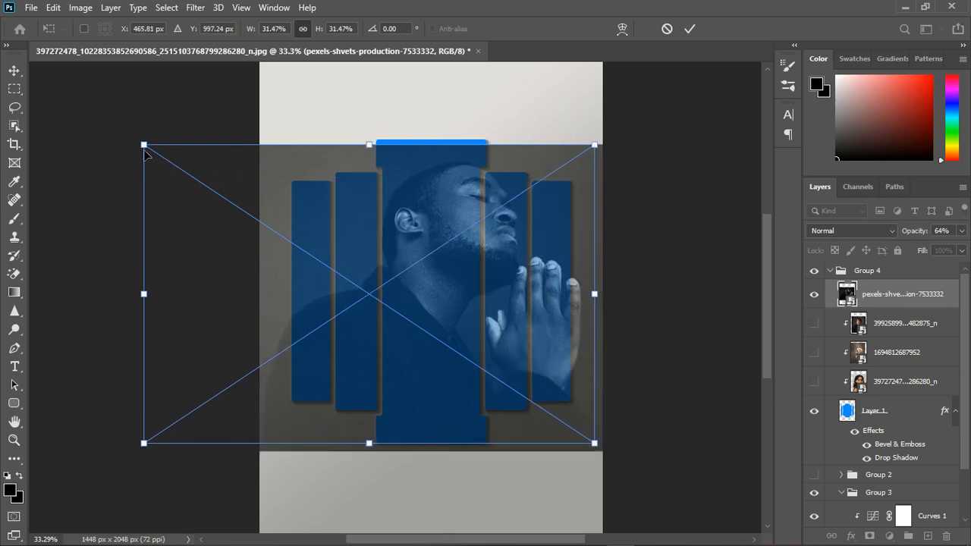
pyautogui.moveTo(141, 130); pyautogui.dragTo(134, 126)
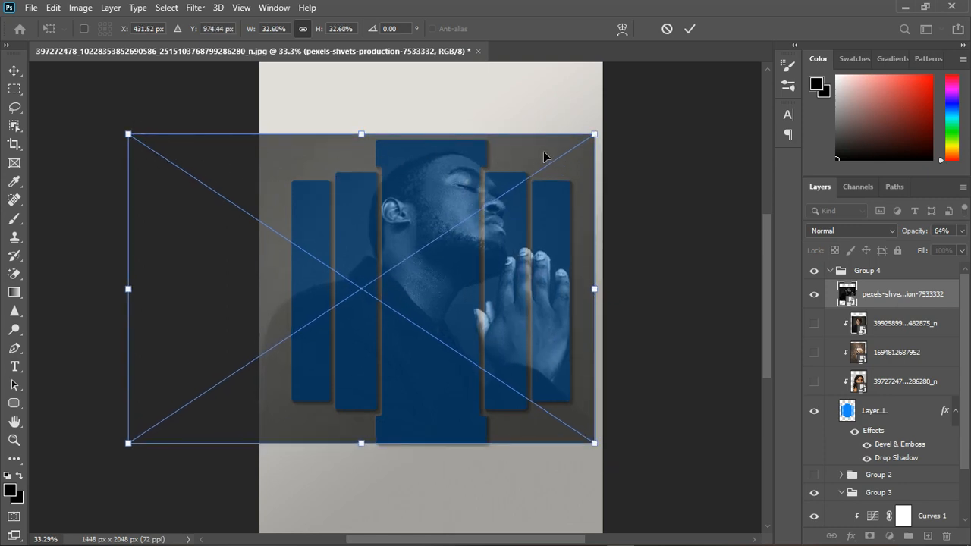
pyautogui.moveTo(546, 154); pyautogui.dragTo(541, 161)
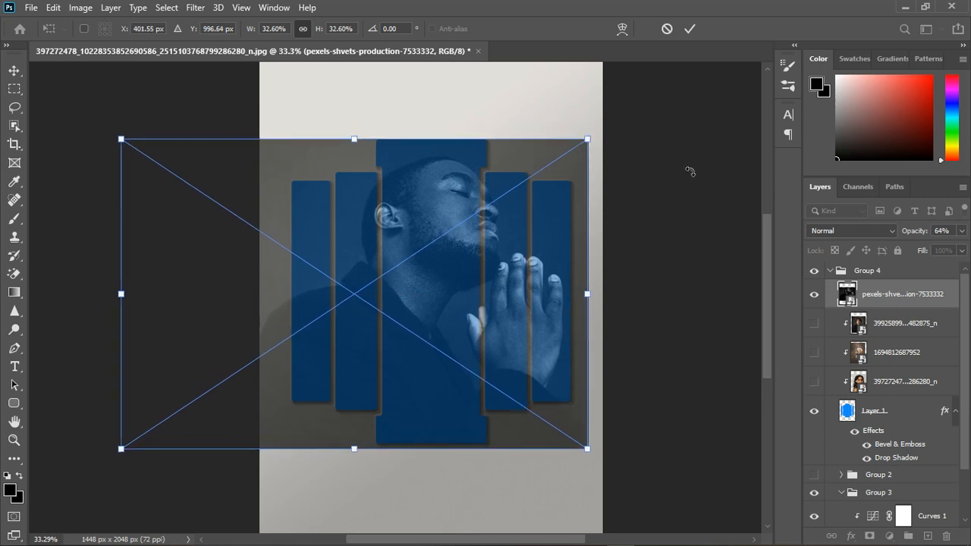
pyautogui.click(690, 30)
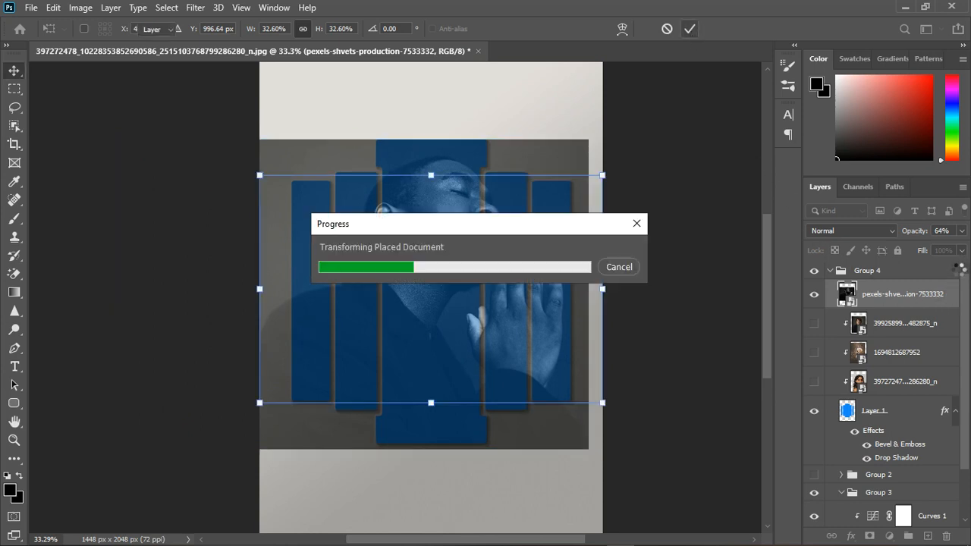
# - Clip the praying man's photo to the panels on Layer 1 and set its opacity to 95%
pyautogui.keyDown('alt'); pyautogui.click(900, 311); pyautogui.keyUp('alt')
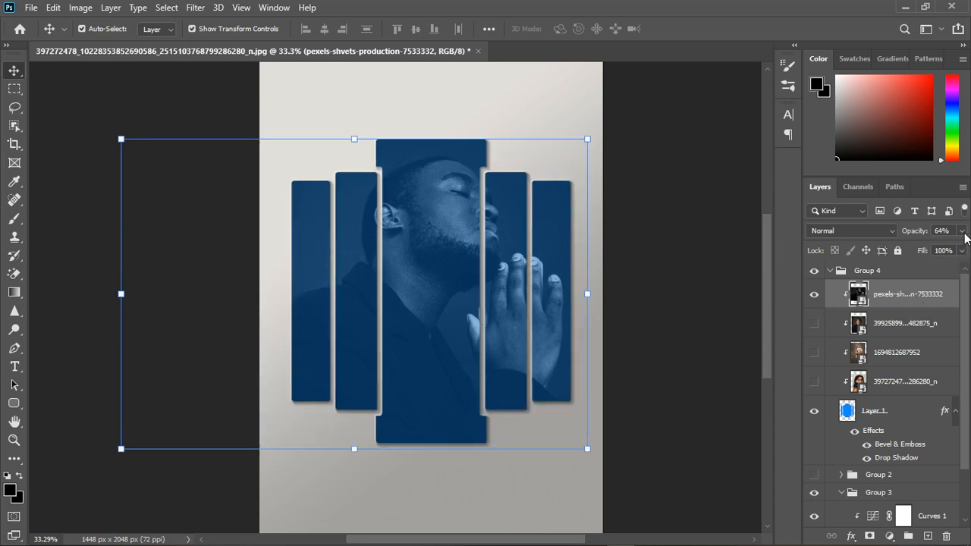
pyautogui.click(964, 234)
pyautogui.moveTo(940, 250); pyautogui.dragTo(955, 251)
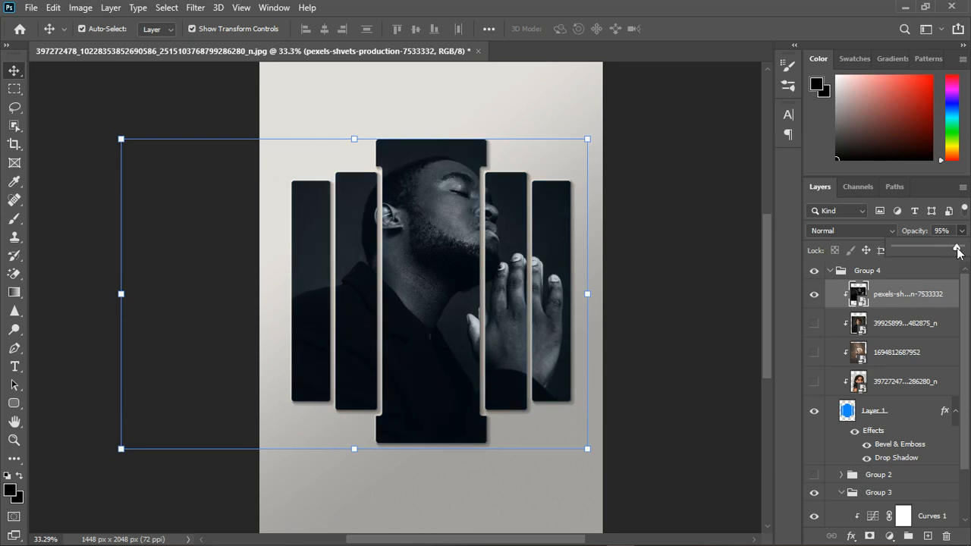
# - Show the original portrait, dog and red-haired woman's photo layers, and hide the praying man's photo
pyautogui.click(509, 108)
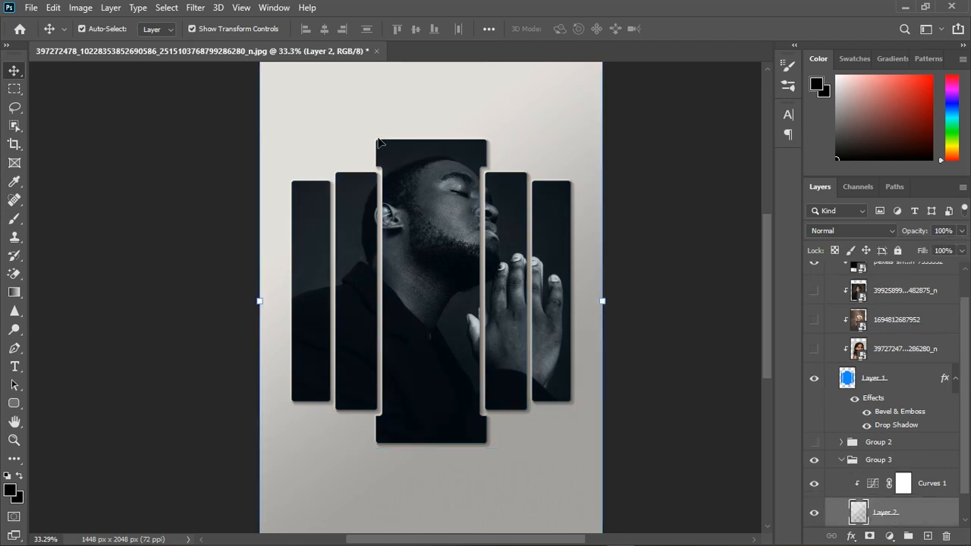
pyautogui.scroll(-2, 379, 143)
pyautogui.scroll(4, 354, 242)
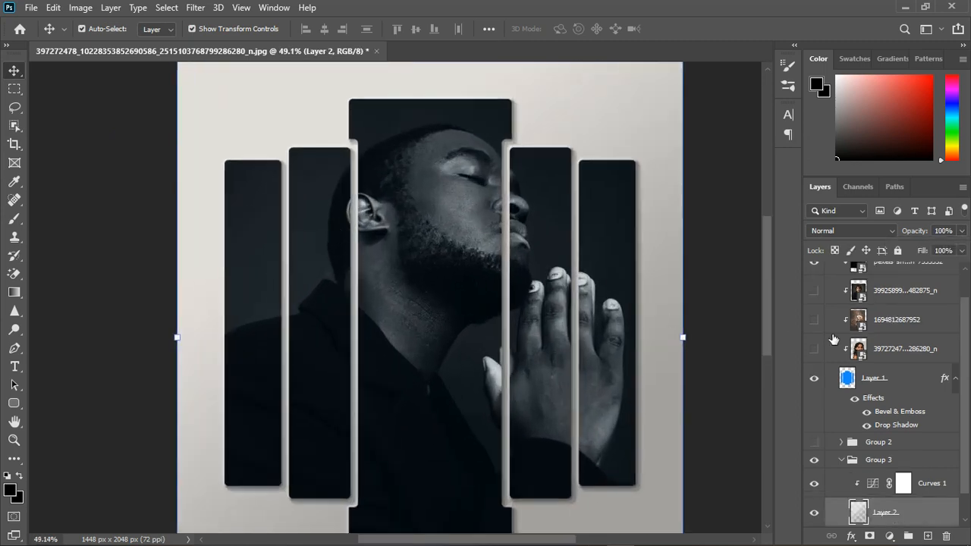
pyautogui.scroll(-1, 862, 358)
pyautogui.scroll(2, 862, 359)
pyautogui.click(813, 366)
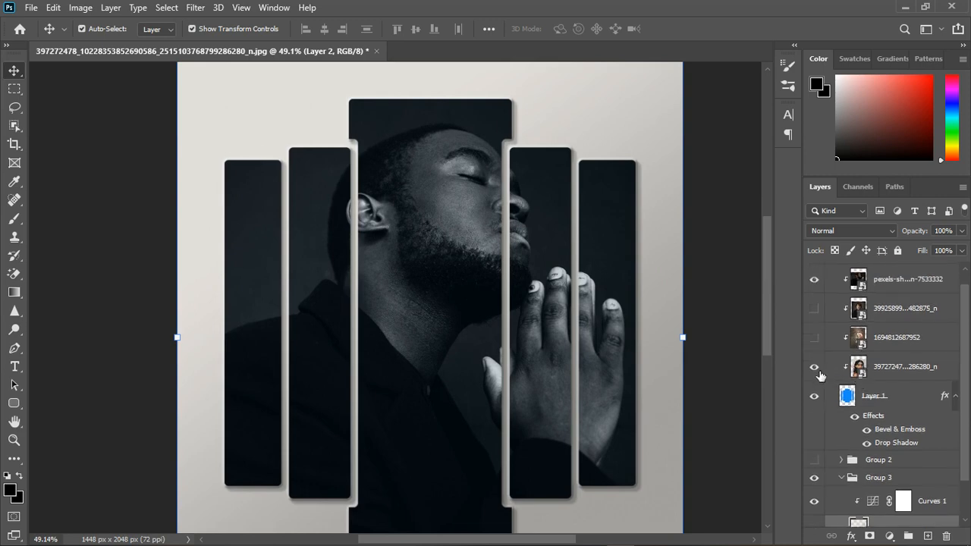
pyautogui.click(813, 336)
pyautogui.click(813, 308)
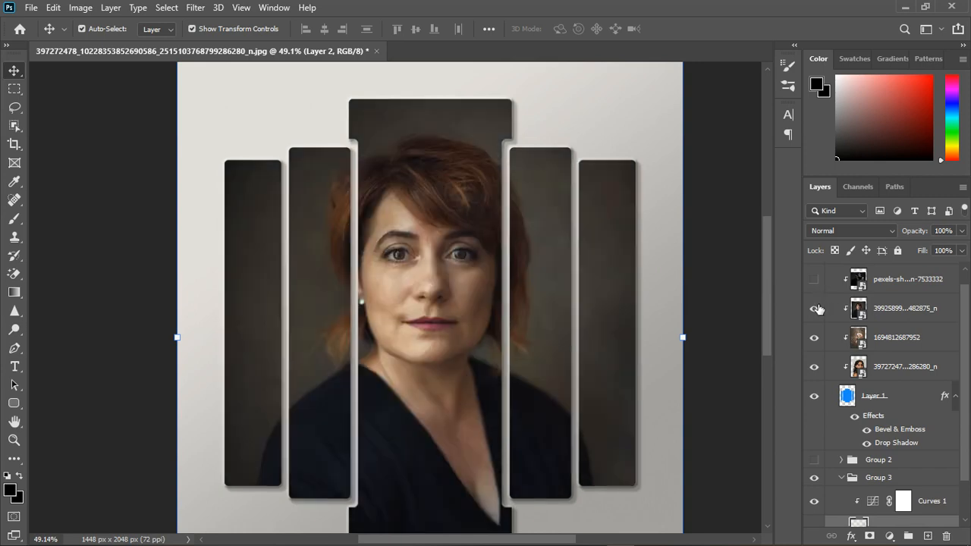
# - Toggle the clipped photo layers to compare them in the panels, leaving only the original portrait photo shown
pyautogui.click(814, 308)
pyautogui.click(814, 336)
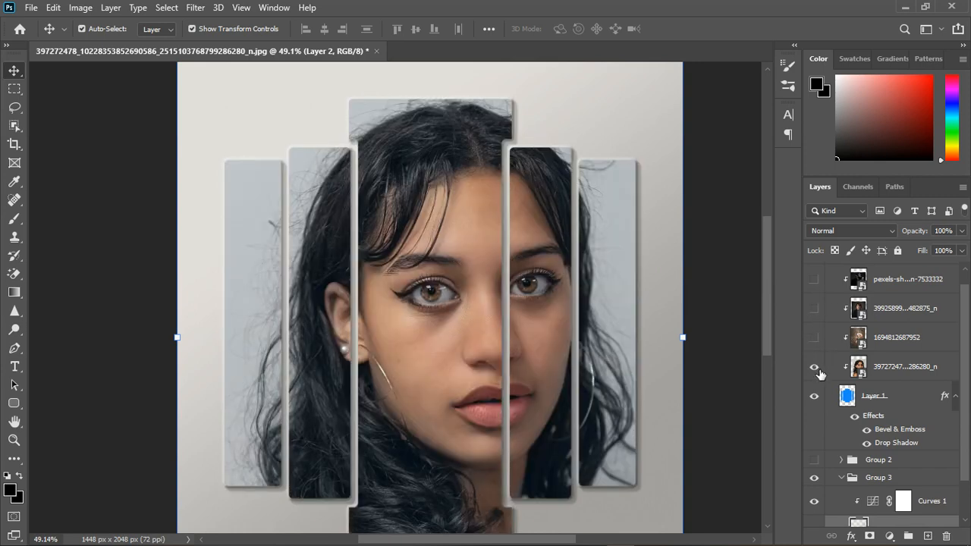
pyautogui.click(819, 370)
pyautogui.moveTo(818, 369); pyautogui.dragTo(823, 299)
pyautogui.scroll(-2, 528, 303)
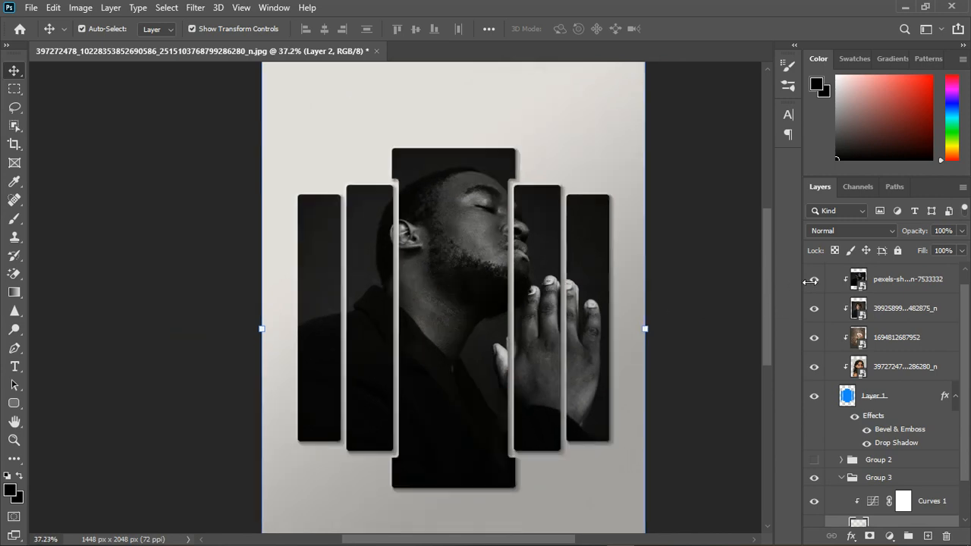
pyautogui.click(817, 308)
pyautogui.click(817, 337)
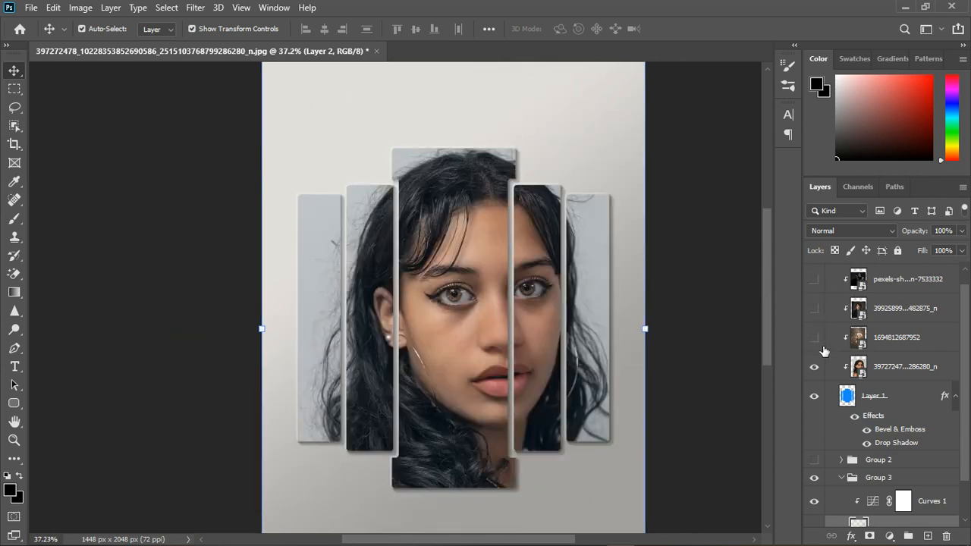